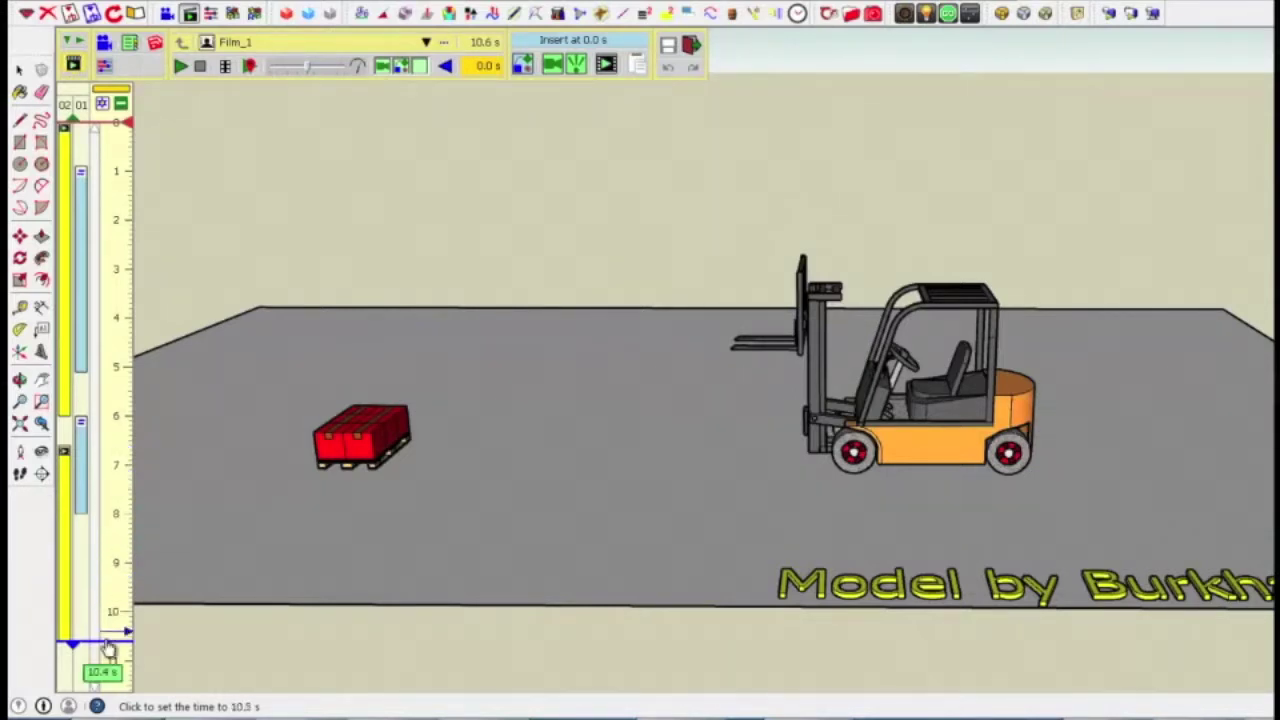
- Move Film_1's time marker to 10.6 s and zoom the view in on the forklift
click(120, 580)
drag(120, 580, 123, 654)
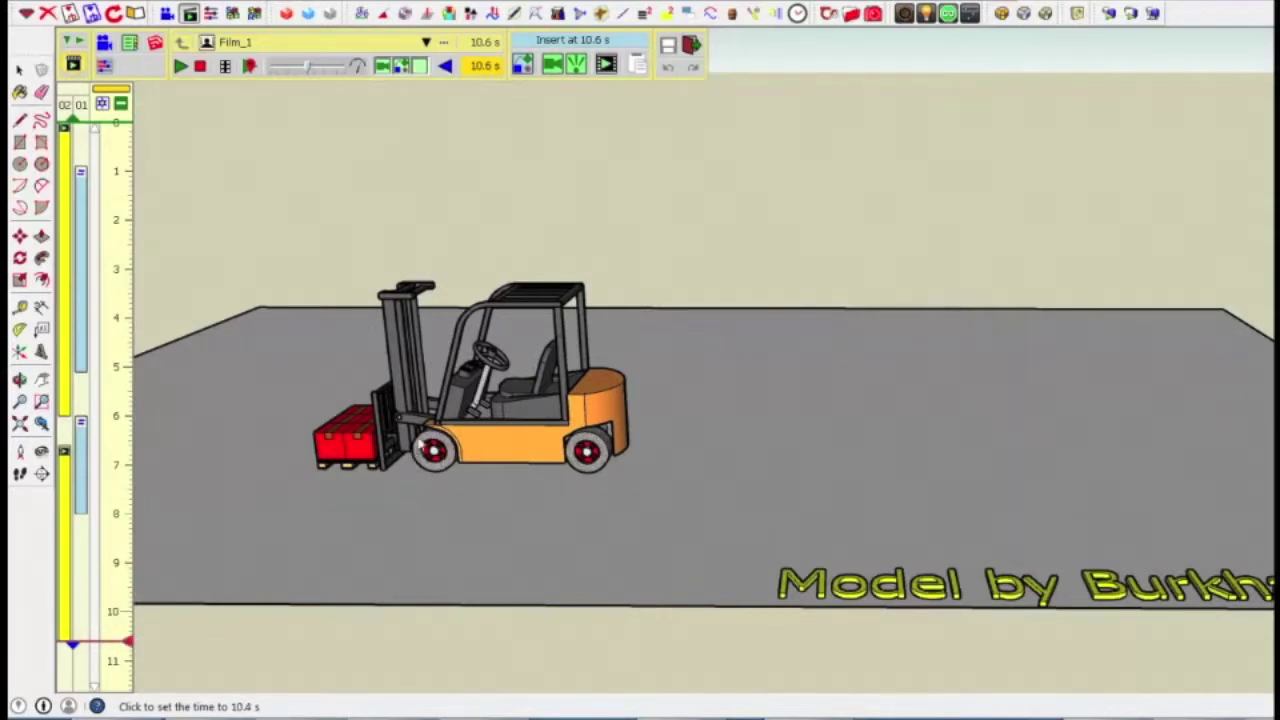
scroll(522, 458, down, 2)
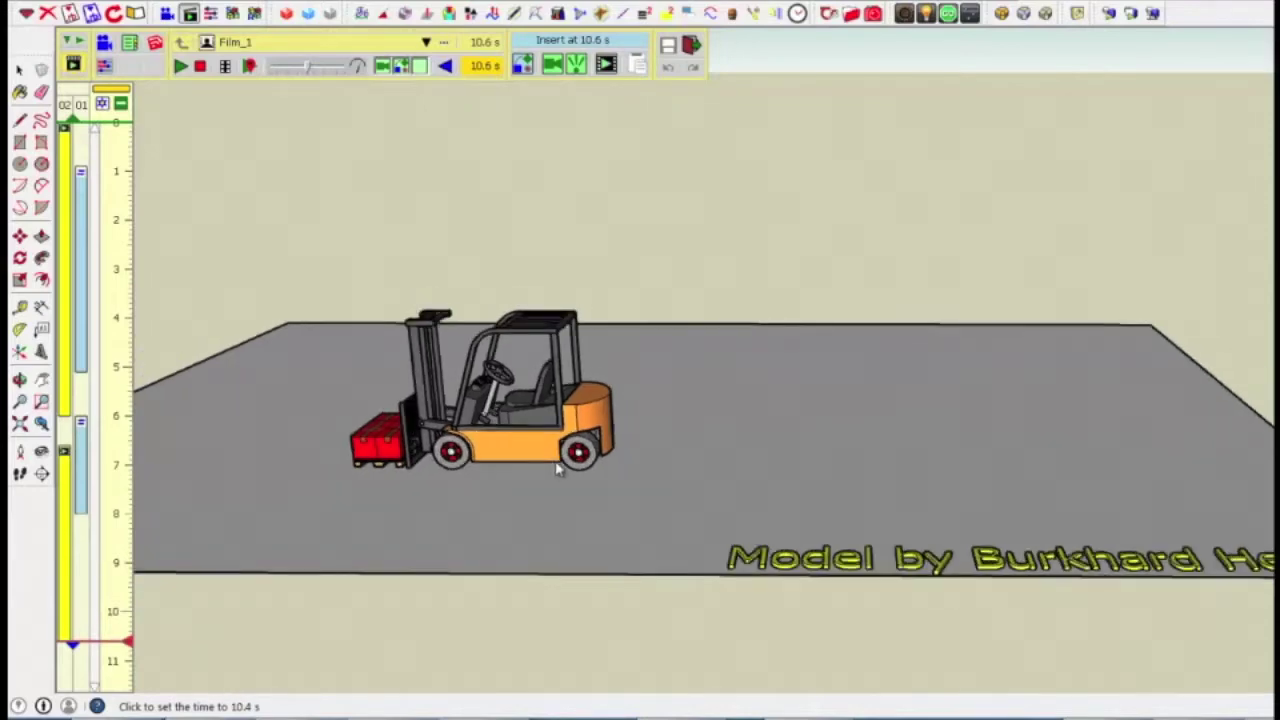
scroll(557, 468, down, 1)
scroll(556, 466, down, 1)
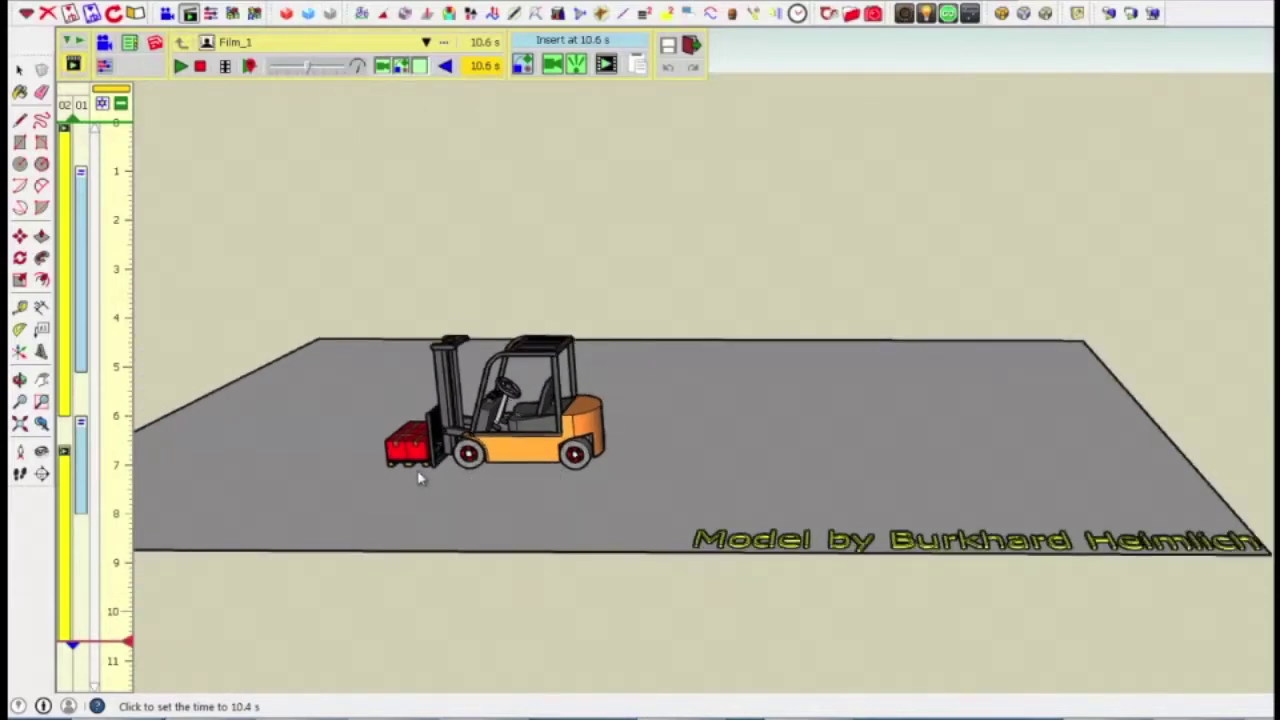
scroll(418, 478, up, 1)
scroll(402, 462, up, 1)
scroll(380, 446, up, 1)
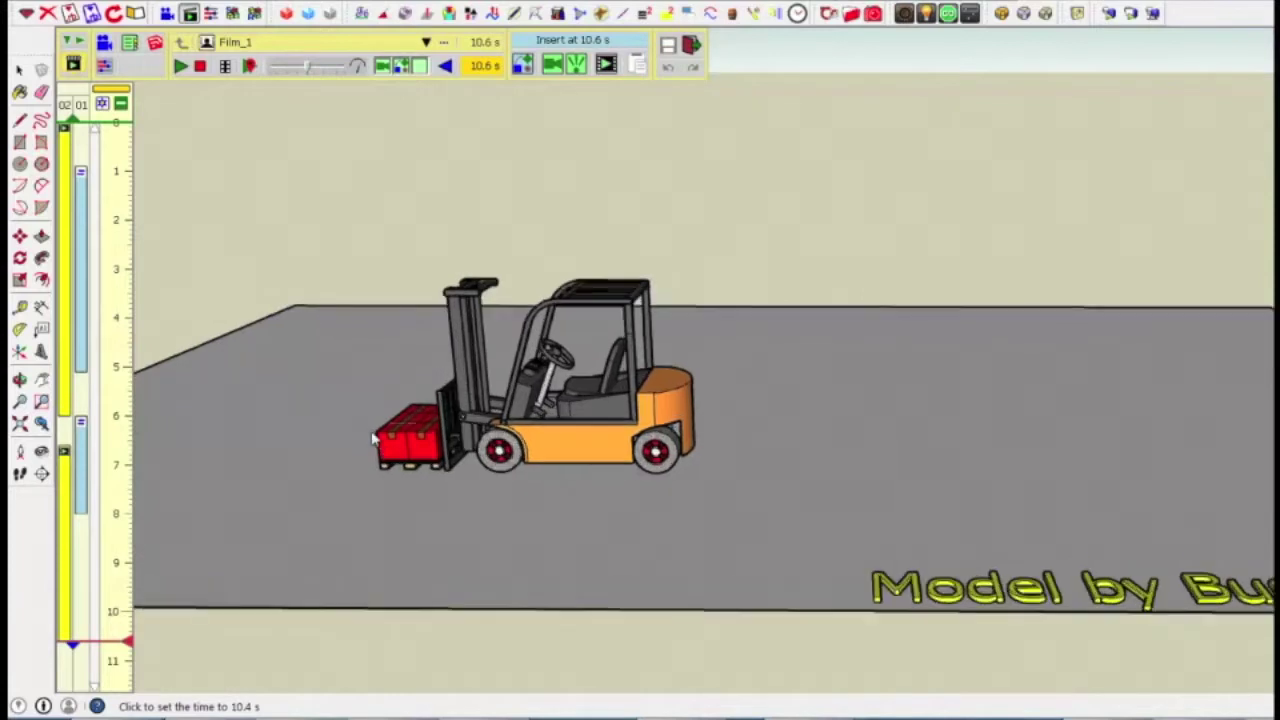
scroll(372, 436, up, 1)
scroll(370, 428, up, 1)
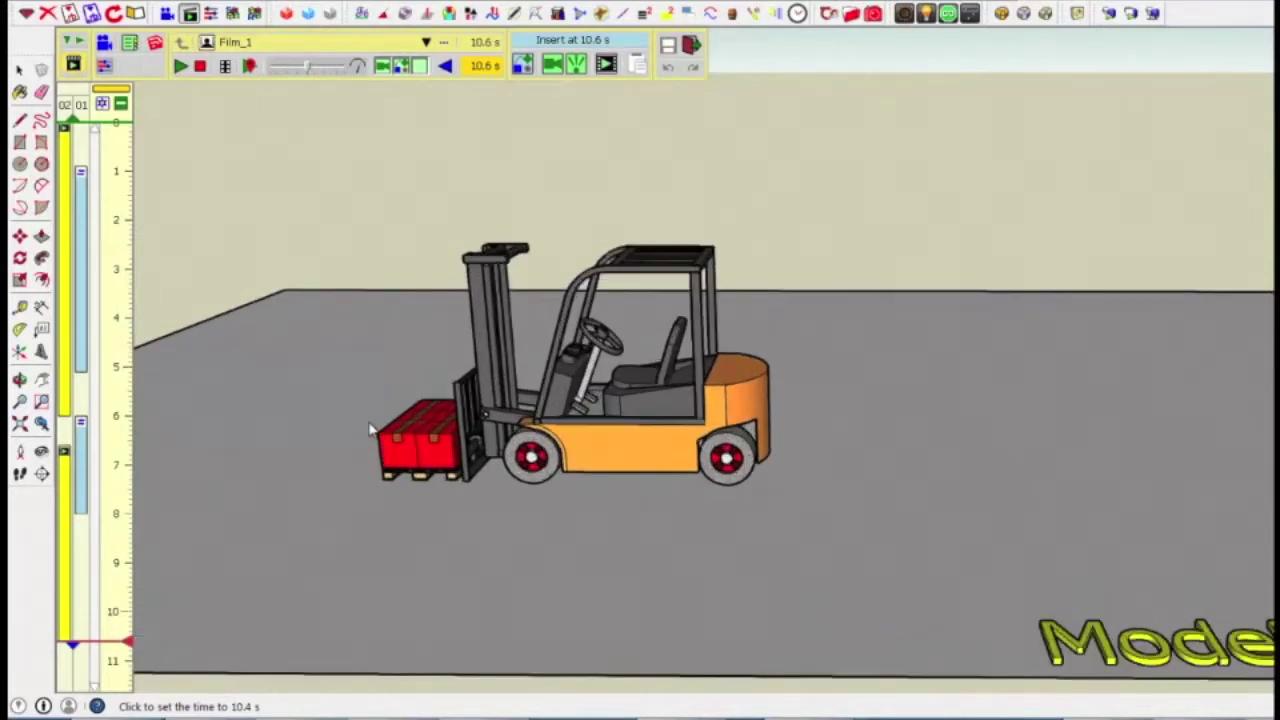
scroll(370, 428, up, 1)
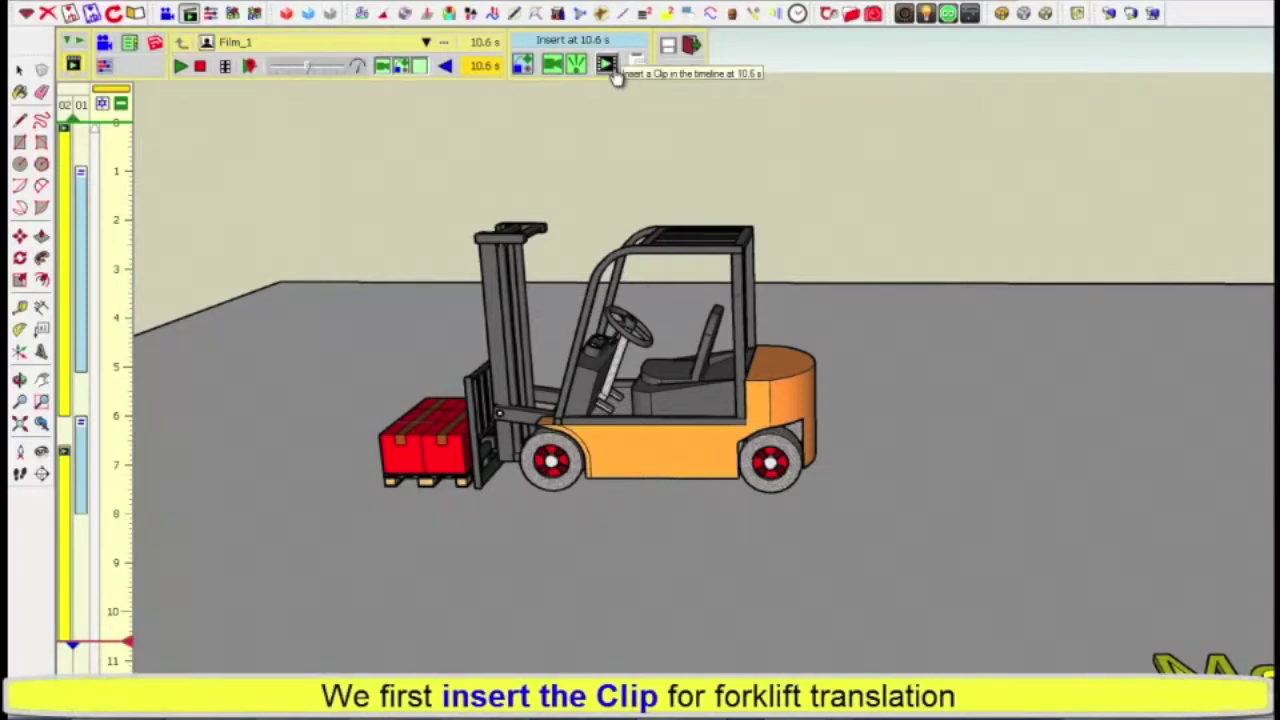
- Insert the 'Forklift Translation 1' clip at 10.6 s, lengthening Film_1 to 14.6 s
click(607, 66)
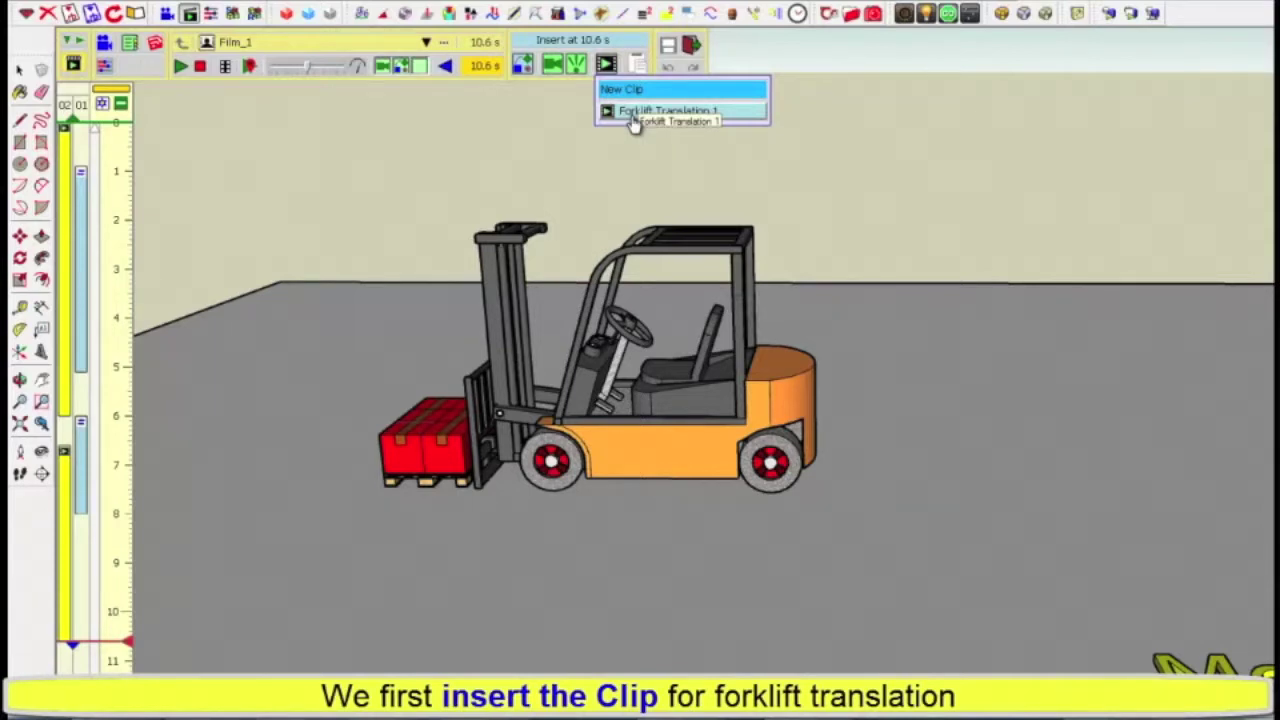
click(633, 114)
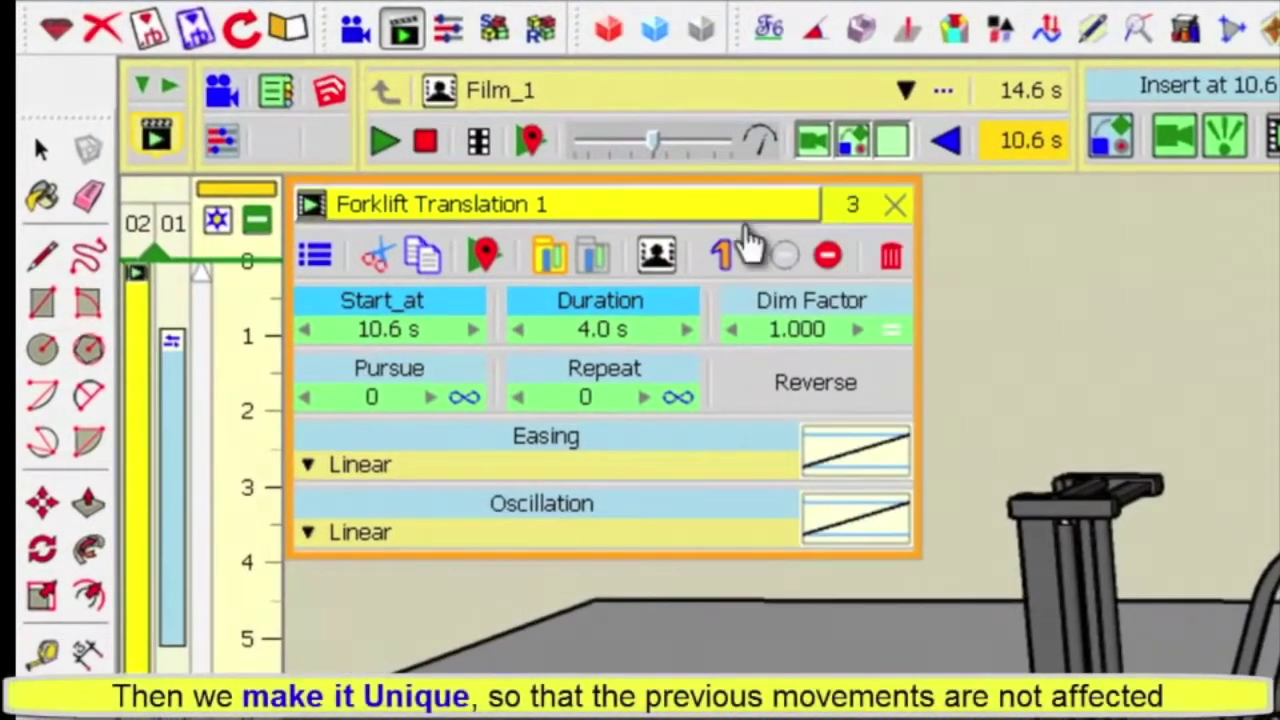
- Make the inserted clip unique so it becomes 'Forklift Translation 1 (1)'
click(735, 254)
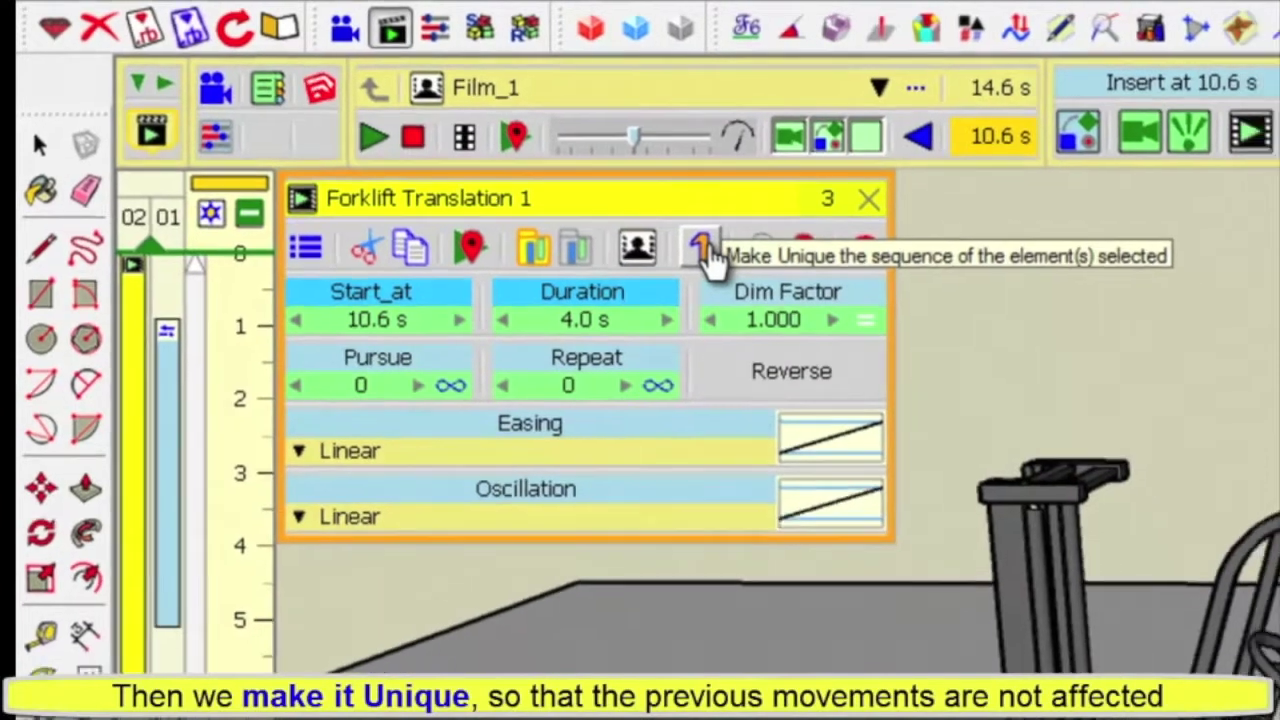
click(728, 260)
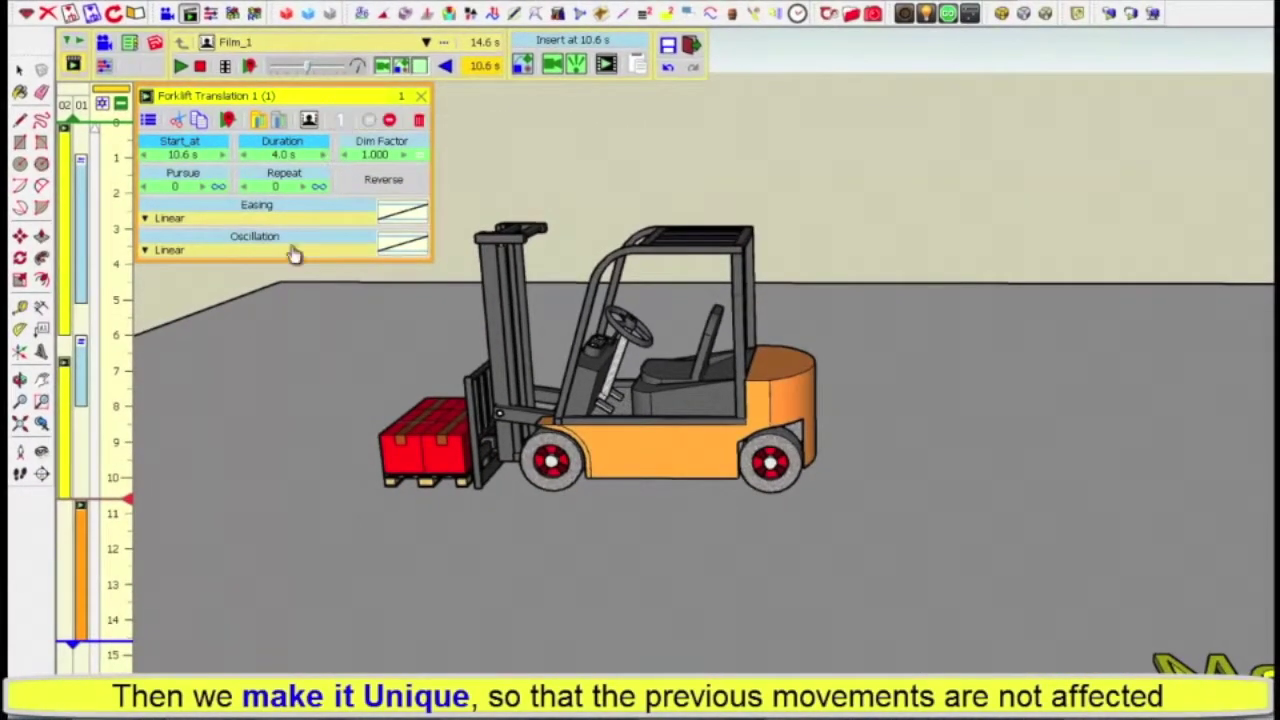
- Open the 'Forklift Translation 1 (1)' clip and start a New Movement inside it
double_click(85, 568)
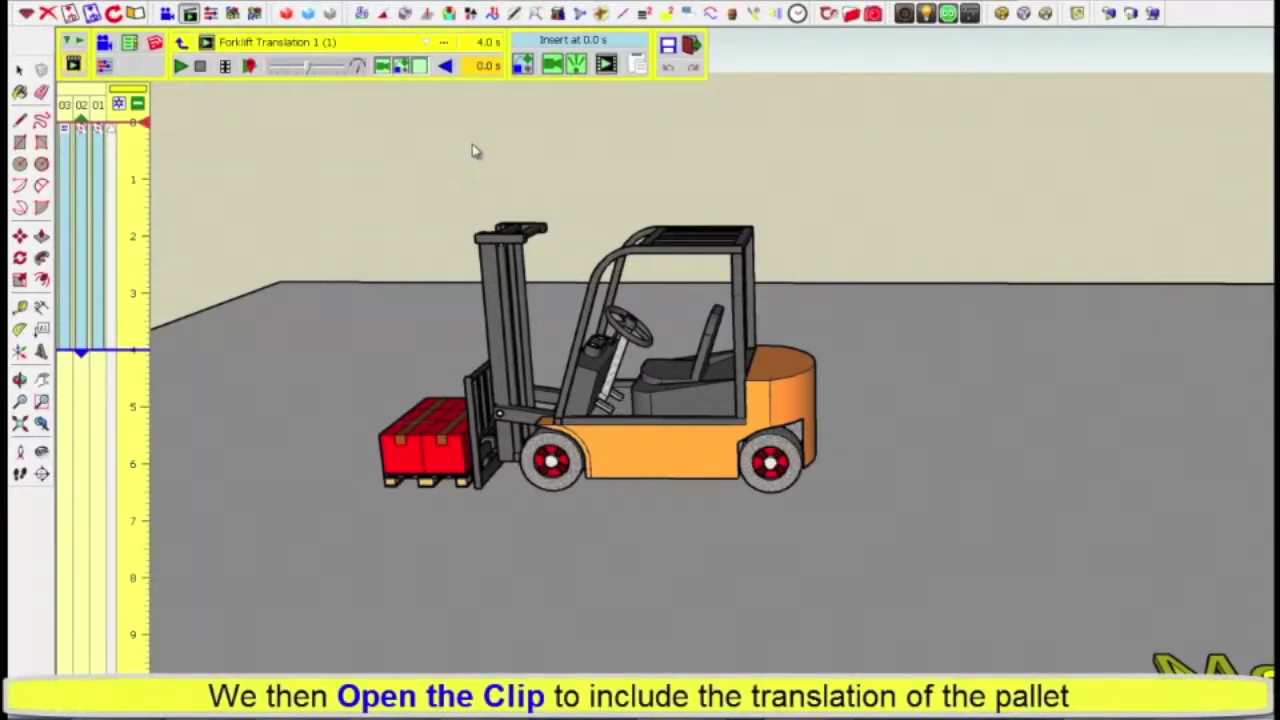
click(523, 66)
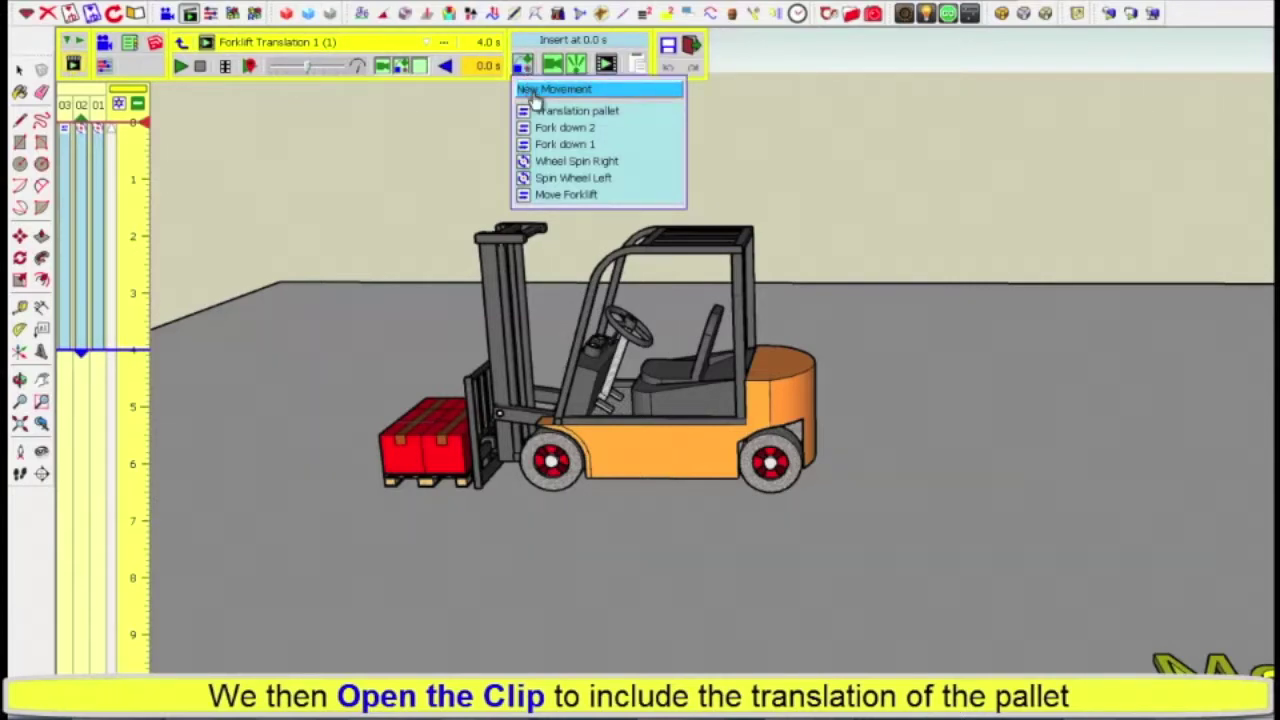
click(533, 92)
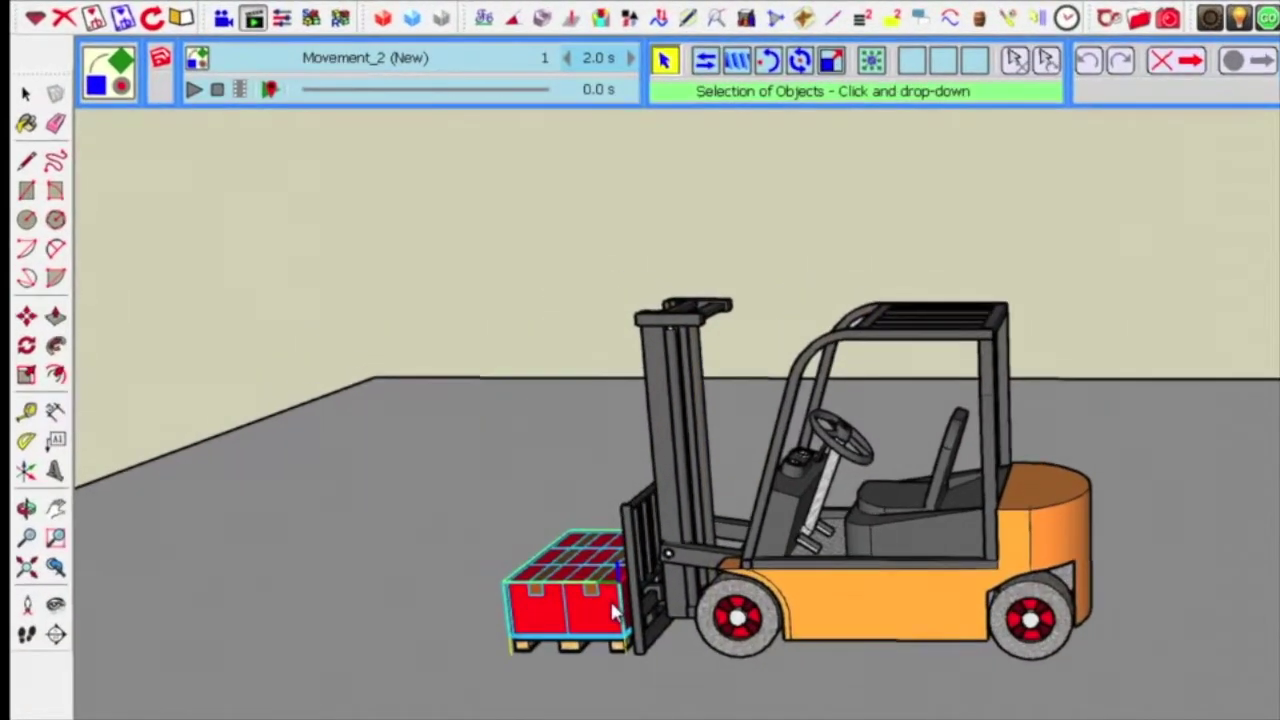
- Select '1 - Pallet' and translate it 14 m along the X axis
click(632, 628)
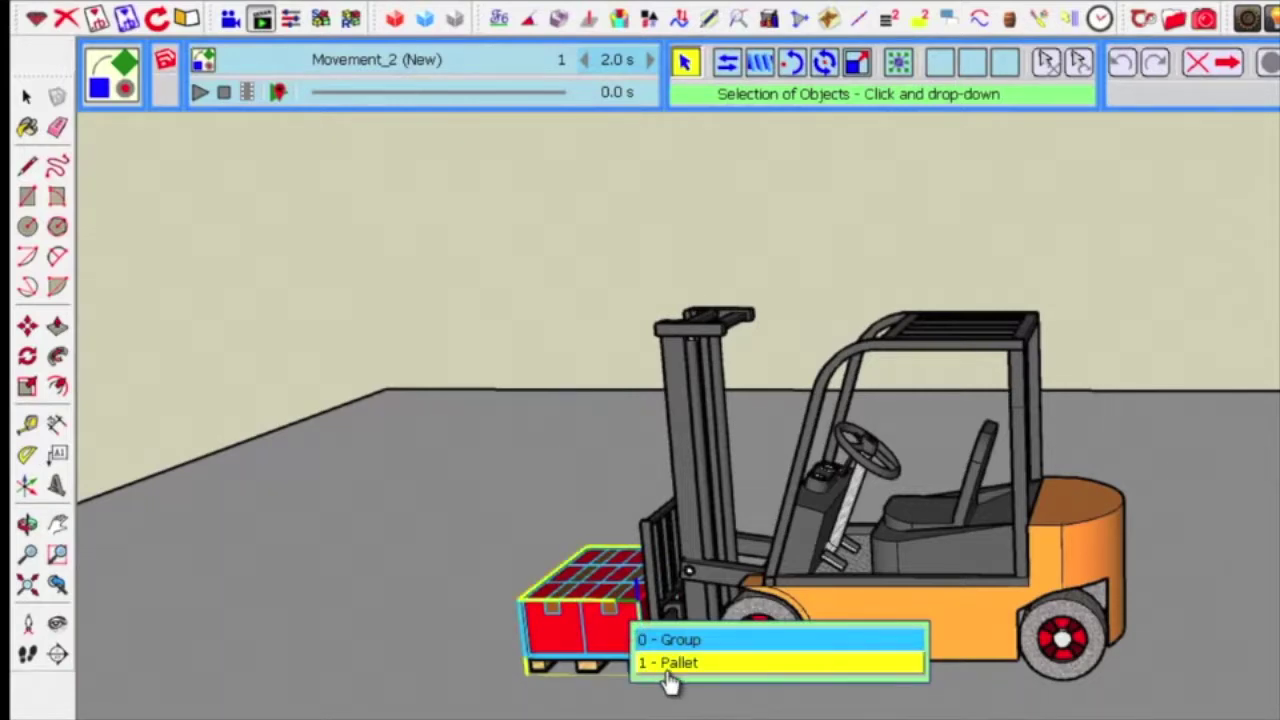
click(667, 674)
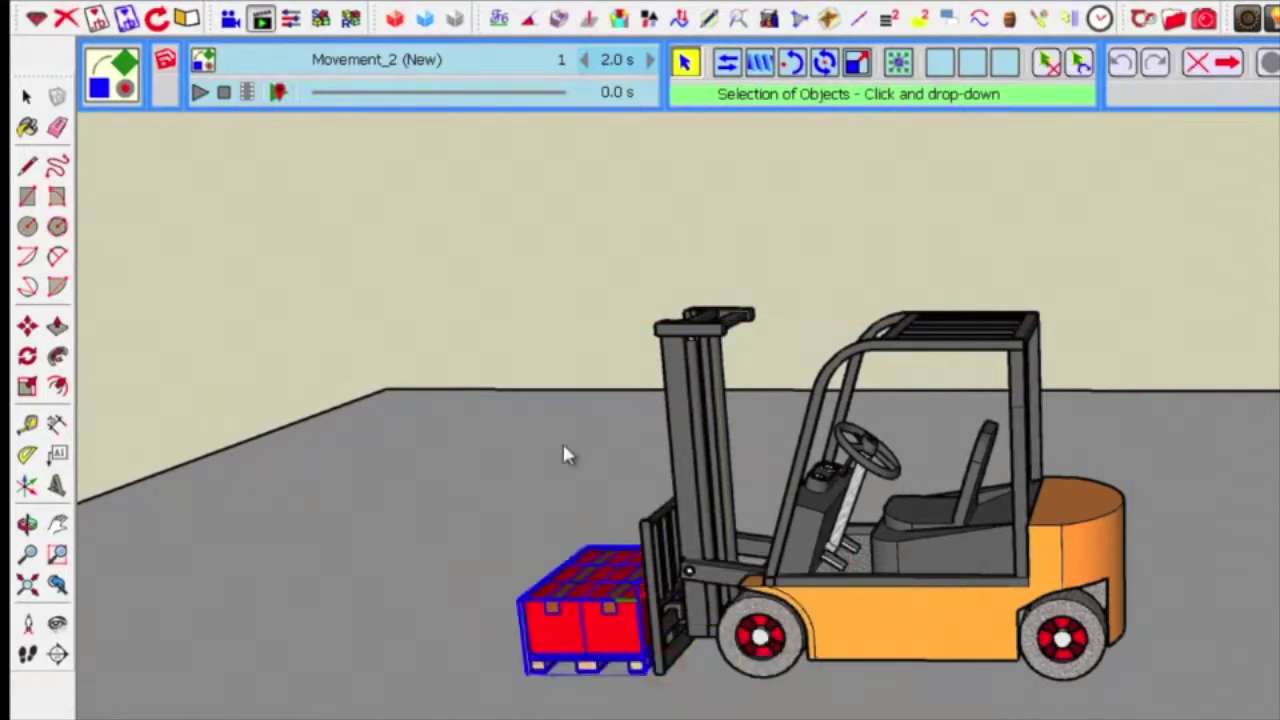
click(728, 70)
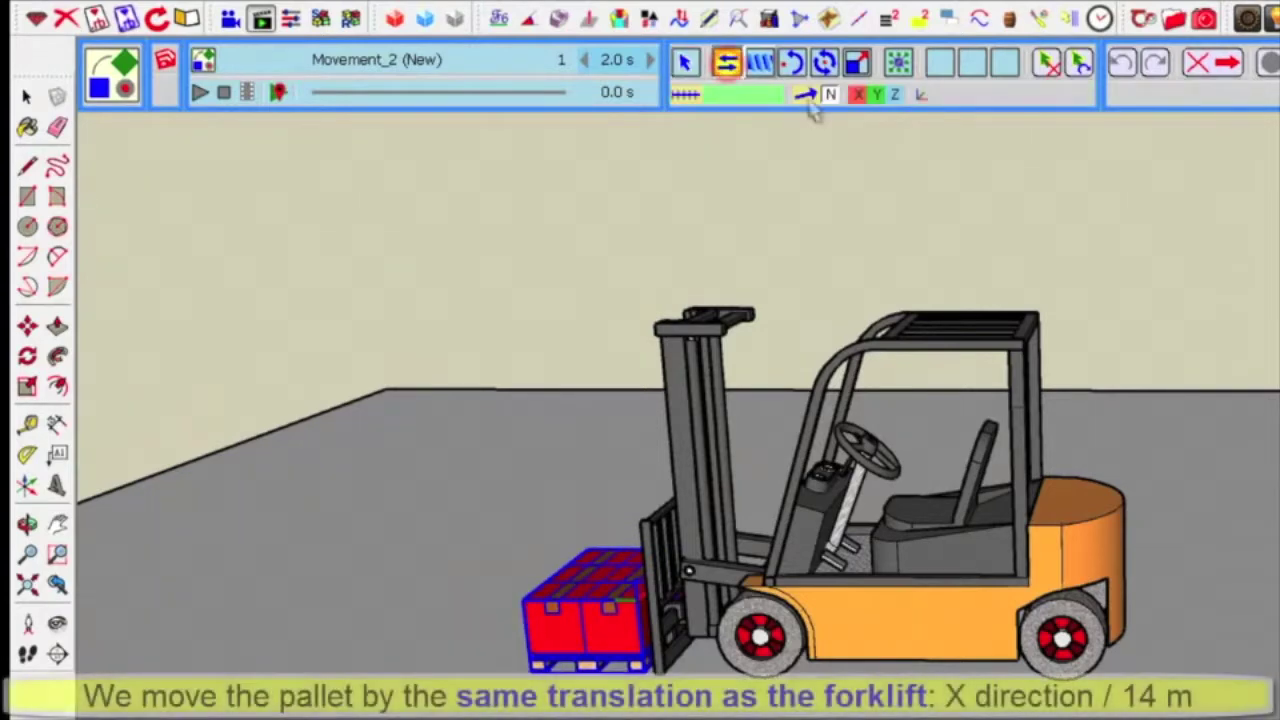
click(862, 98)
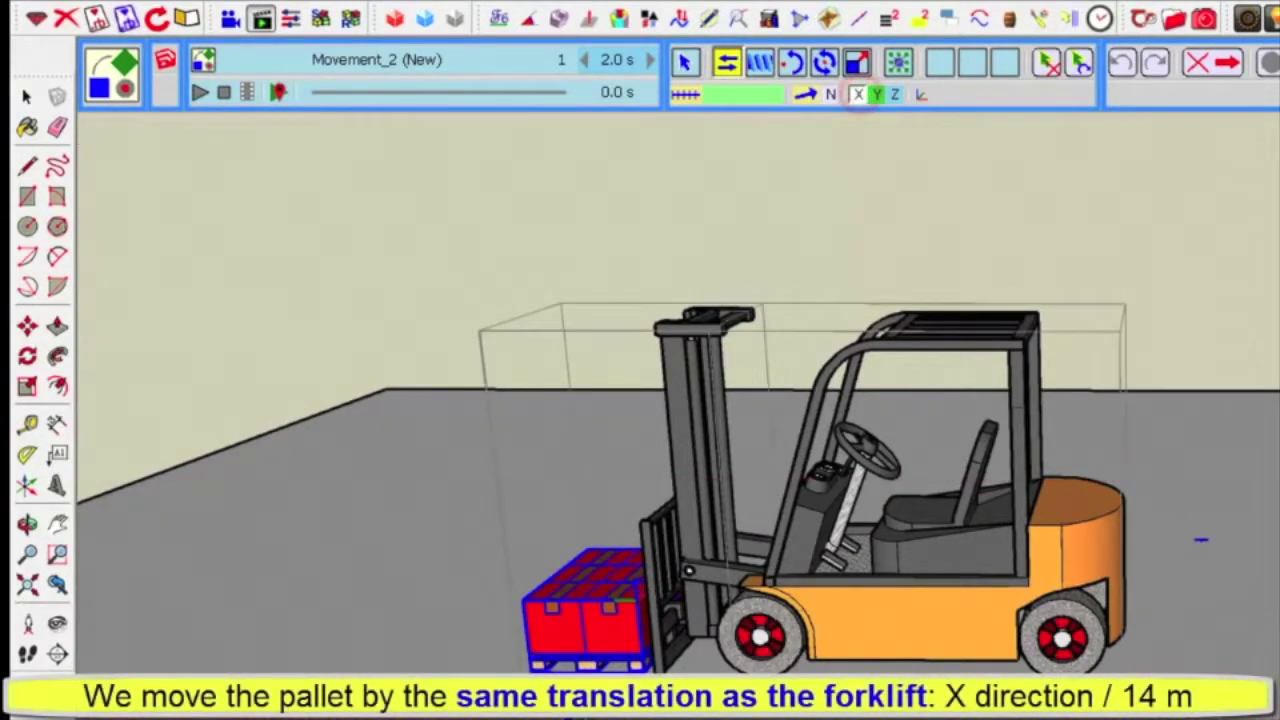
click(615, 622)
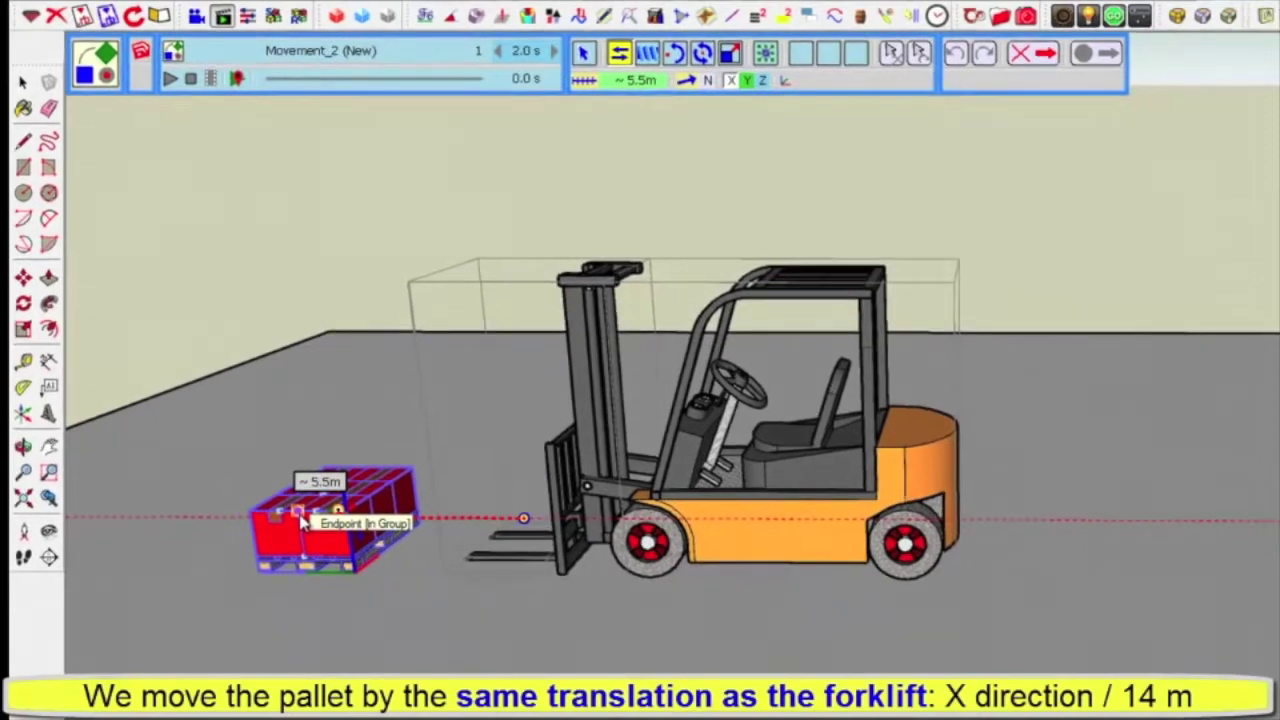
text(14)
key(Return)
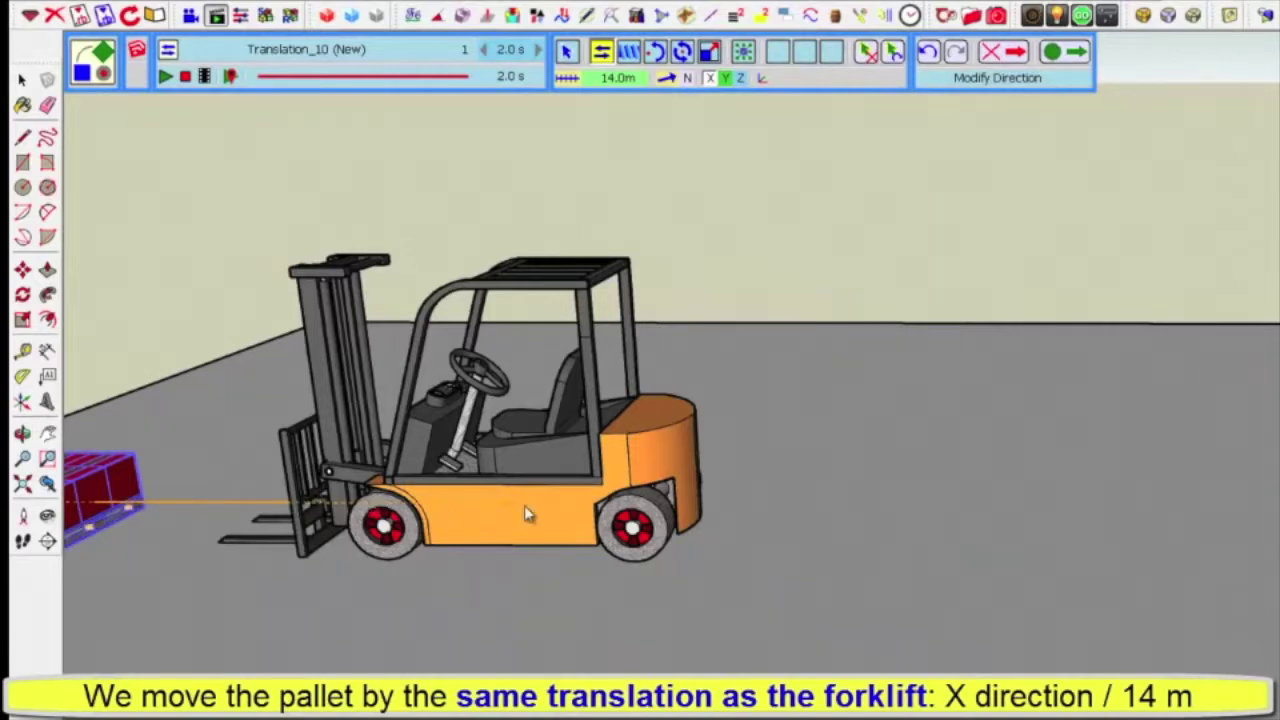
scroll(620, 510, down, 2)
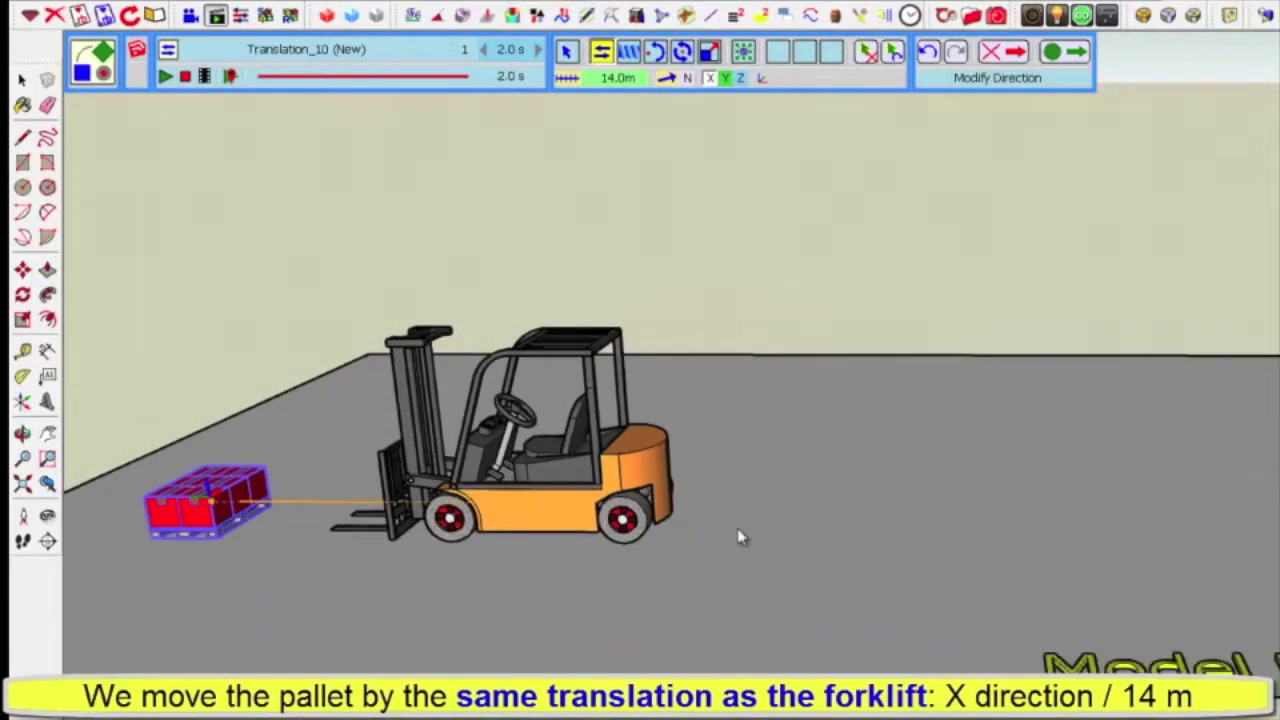
scroll(740, 534, down, 2)
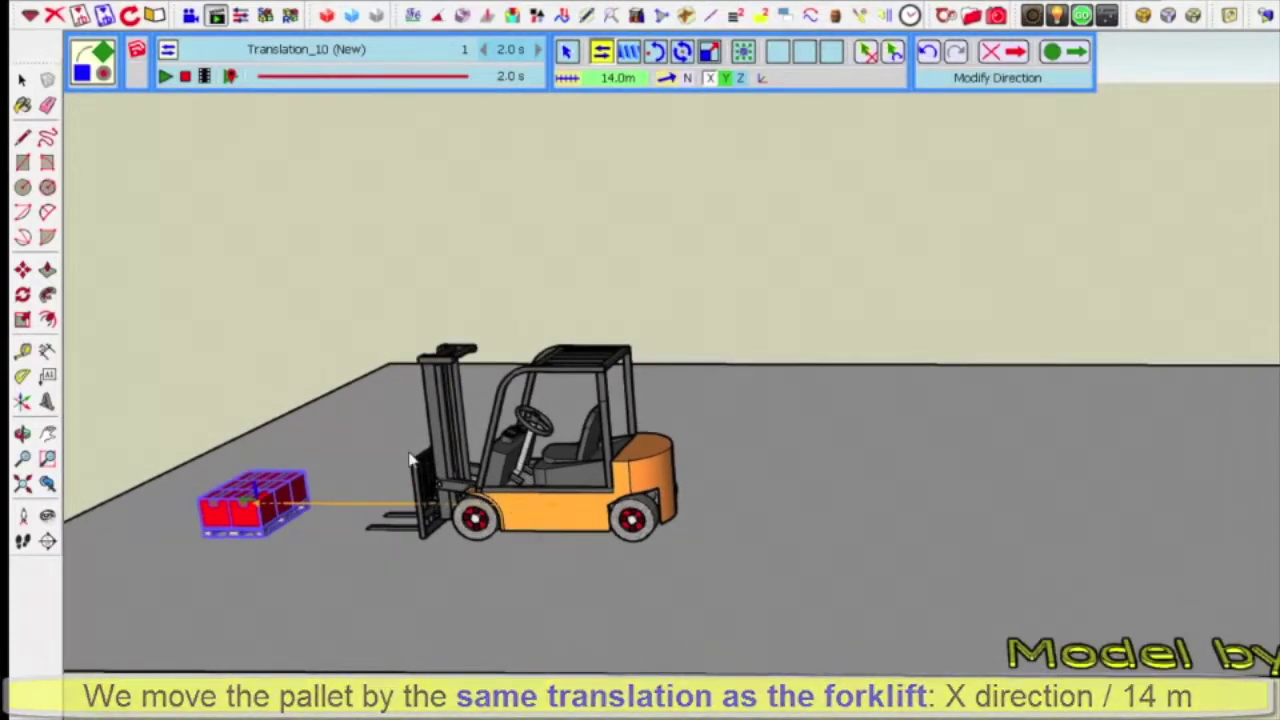
scroll(200, 418, up, 2)
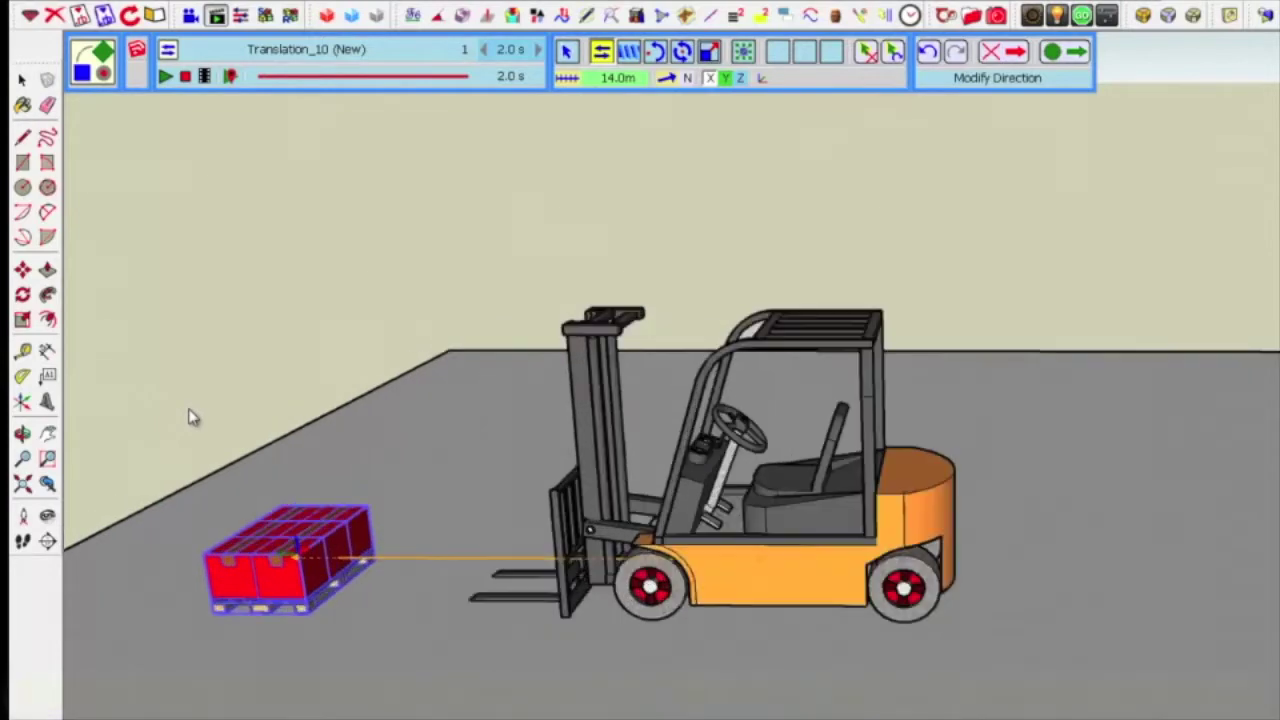
scroll(193, 418, up, 1)
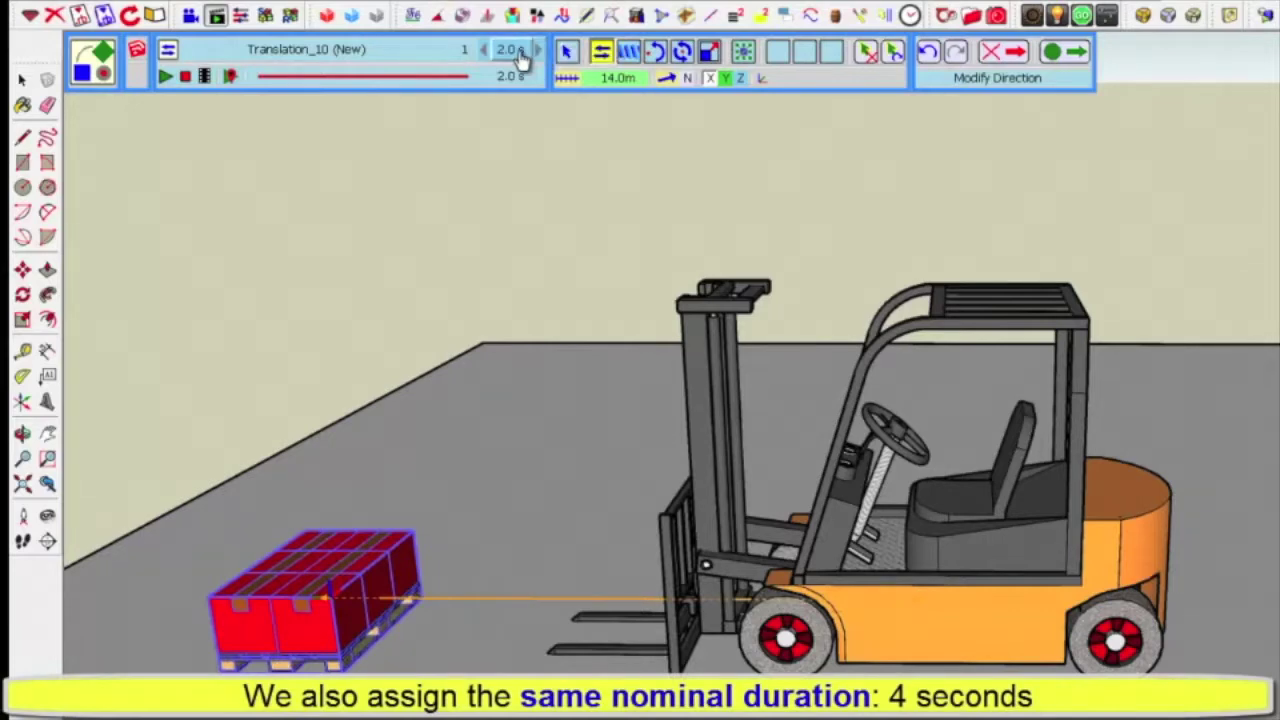
- Set the pallet movement's duration to 4 s and play it back to preview
click(515, 52)
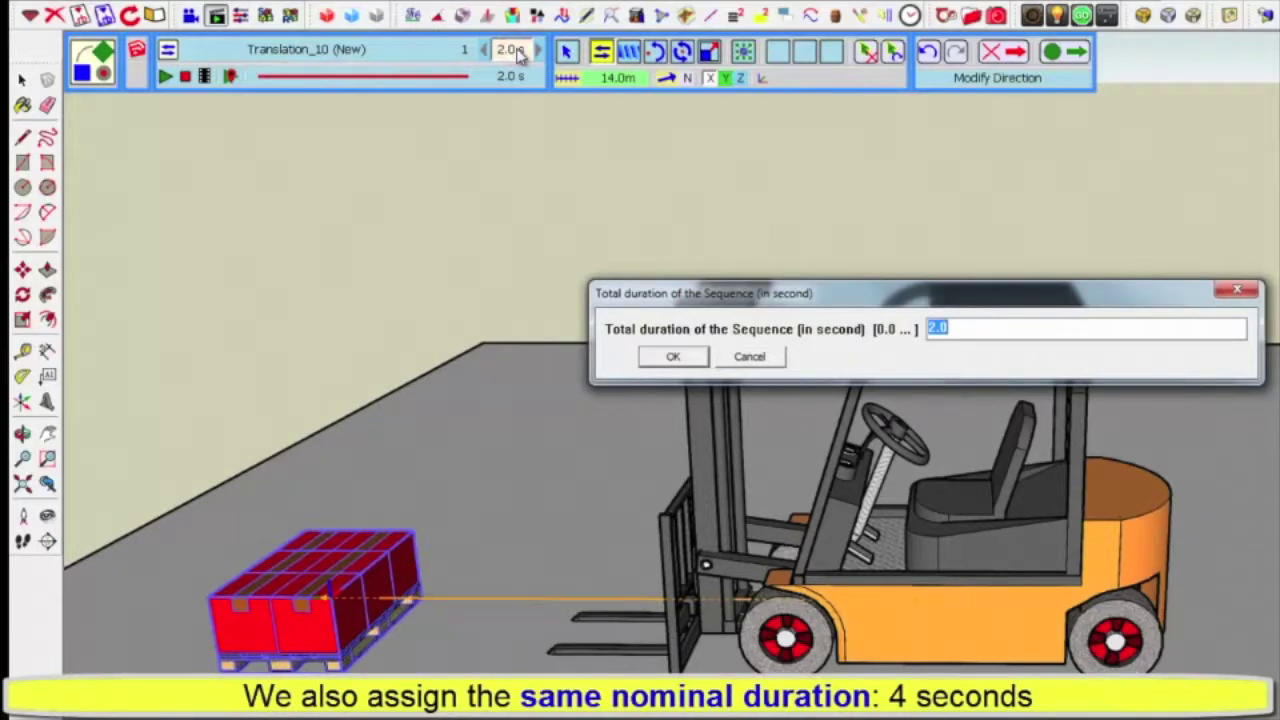
text(4)
key(Return)
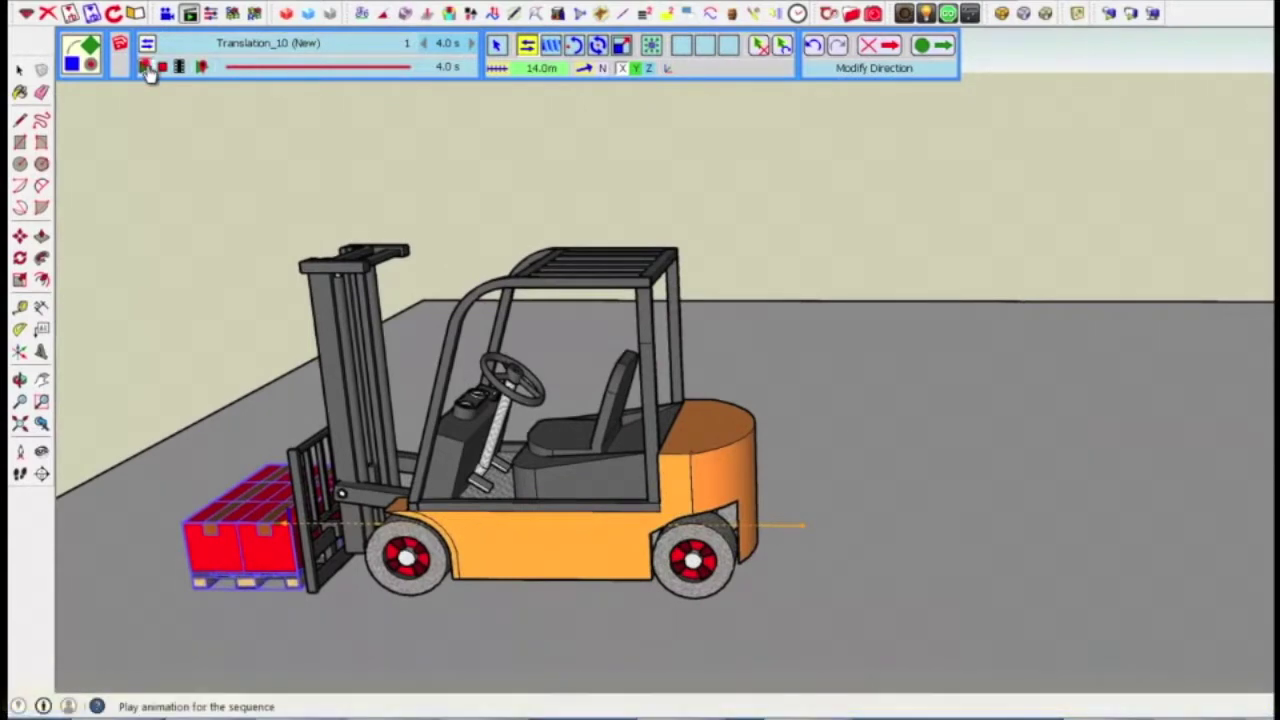
click(146, 67)
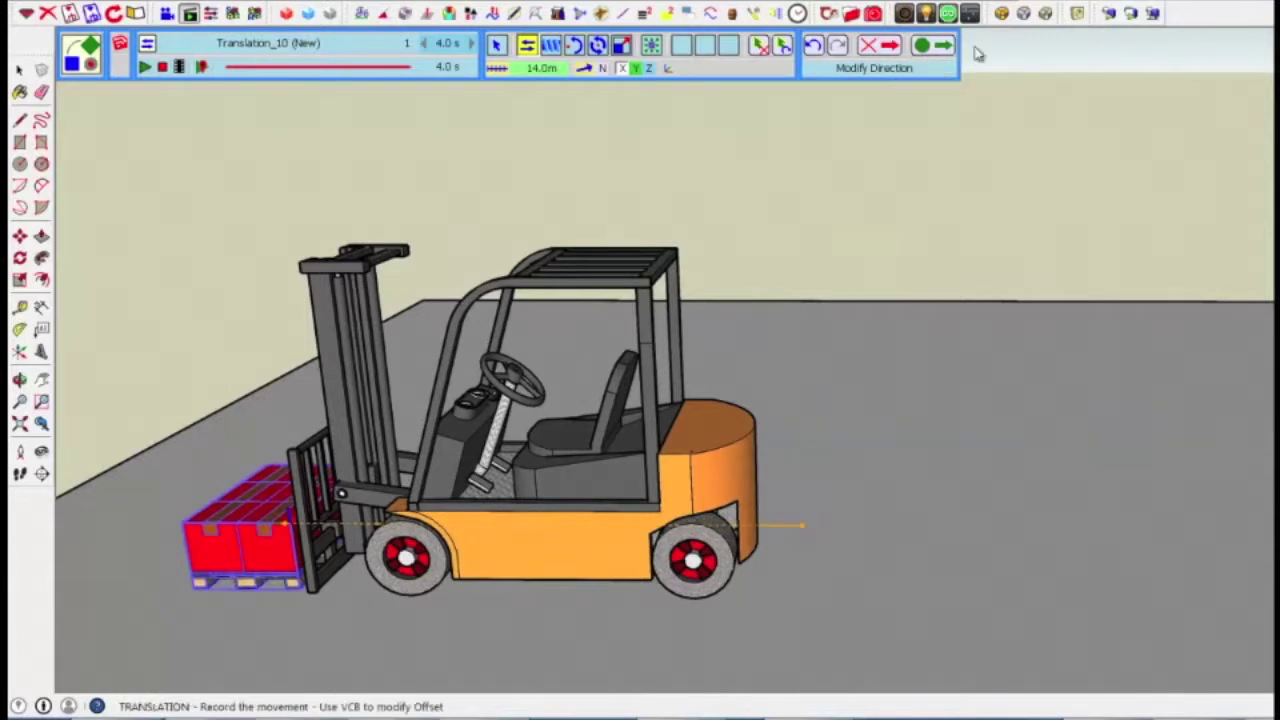
- Save the movement as a sequence named 'Translation Palette + forklift'
click(940, 50)
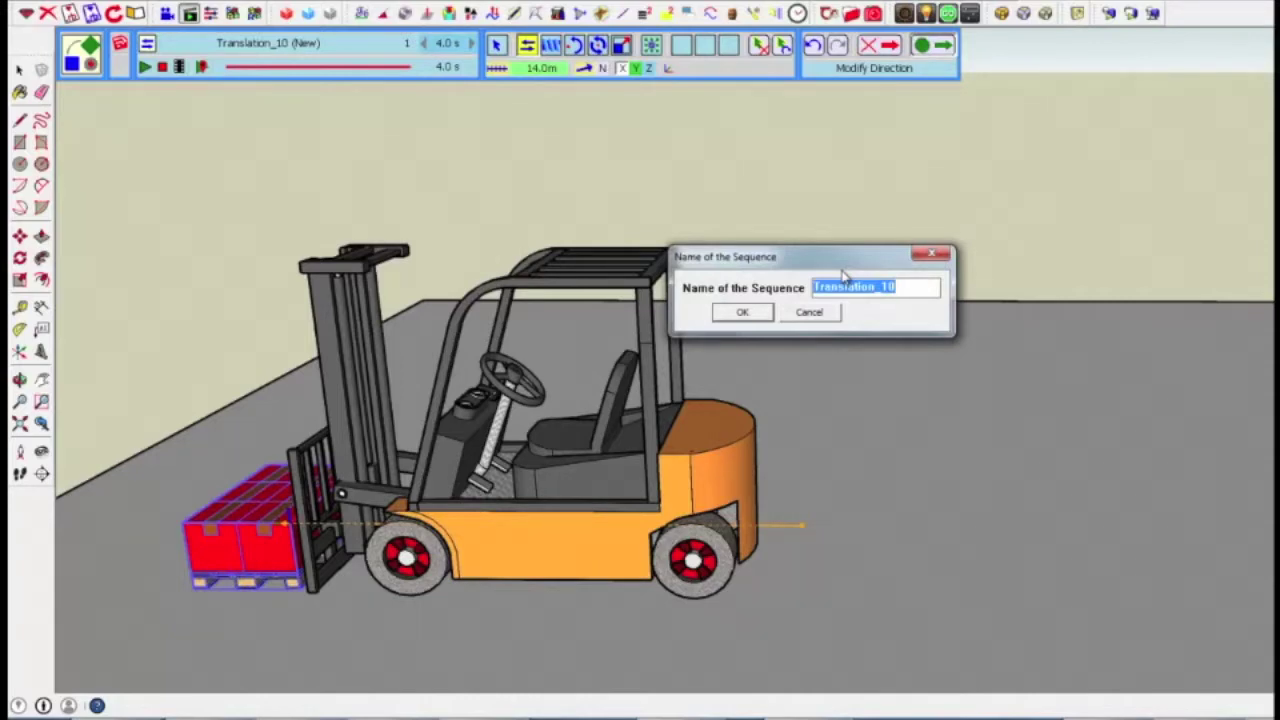
text(T)
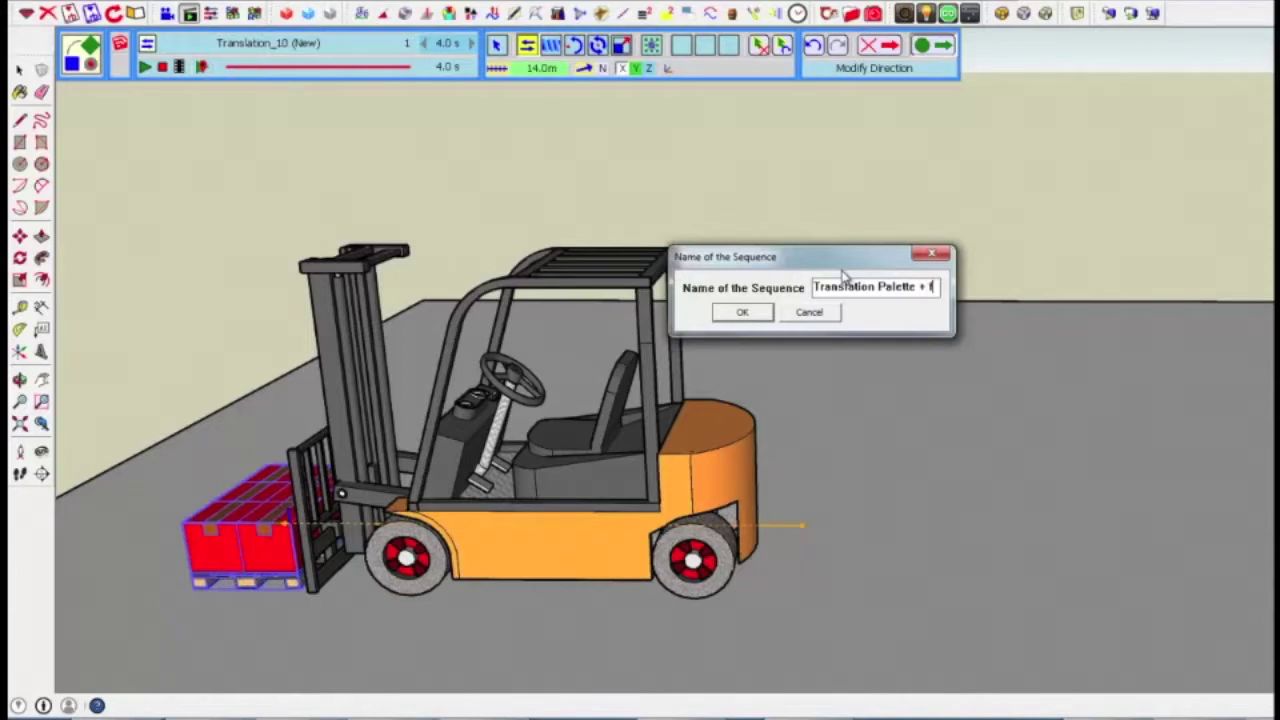
text(ork)
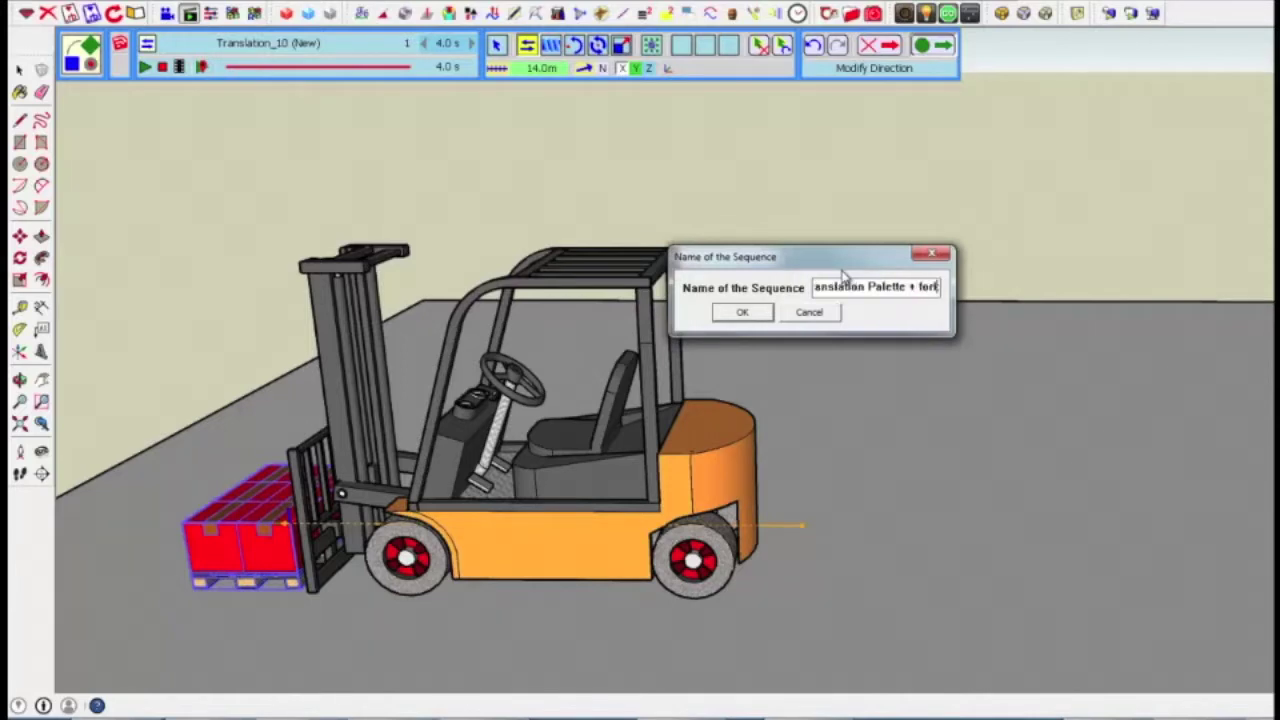
text(li)
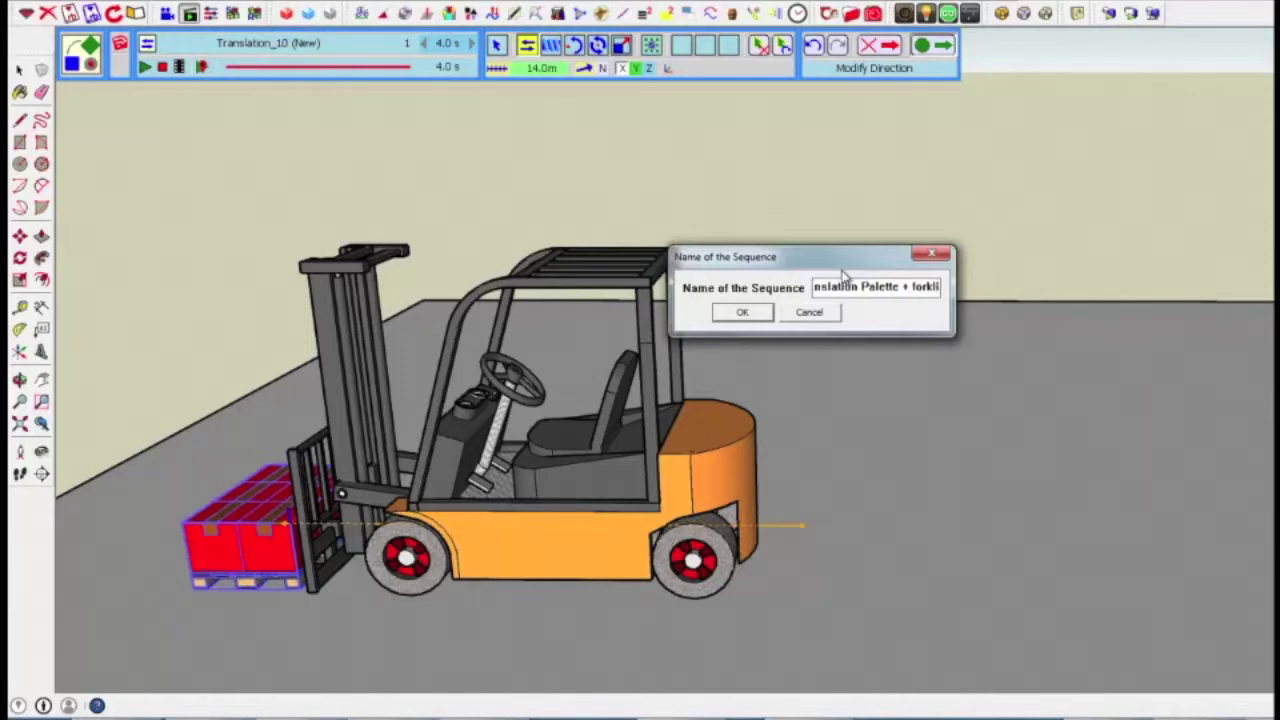
text(ft)
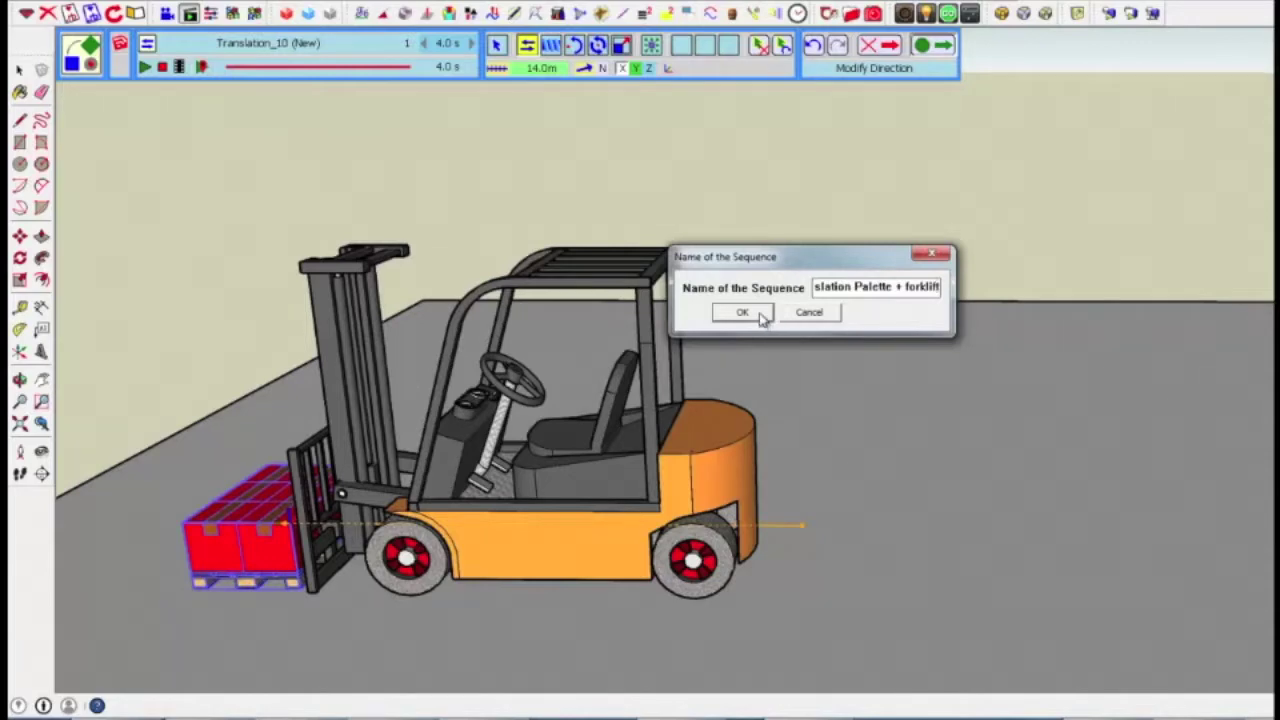
click(742, 313)
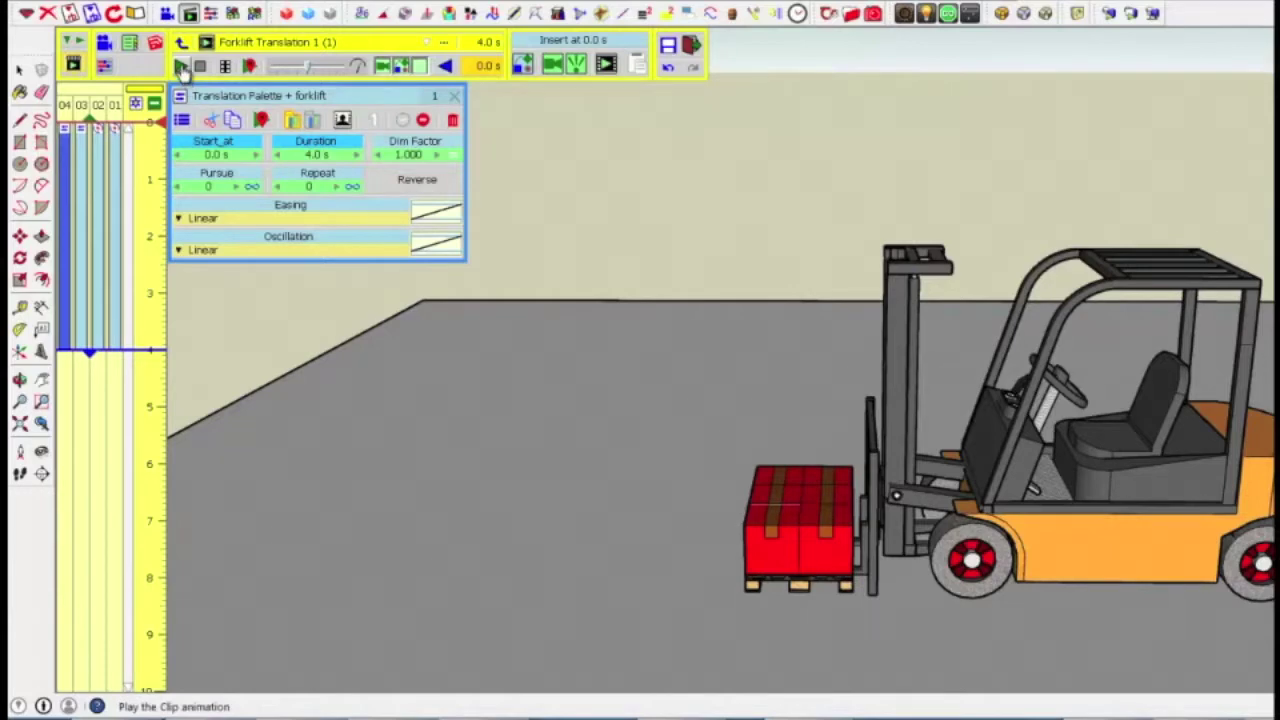
- Play the clip showing the pallet travelling with the forklift, then return to Film_1
click(181, 66)
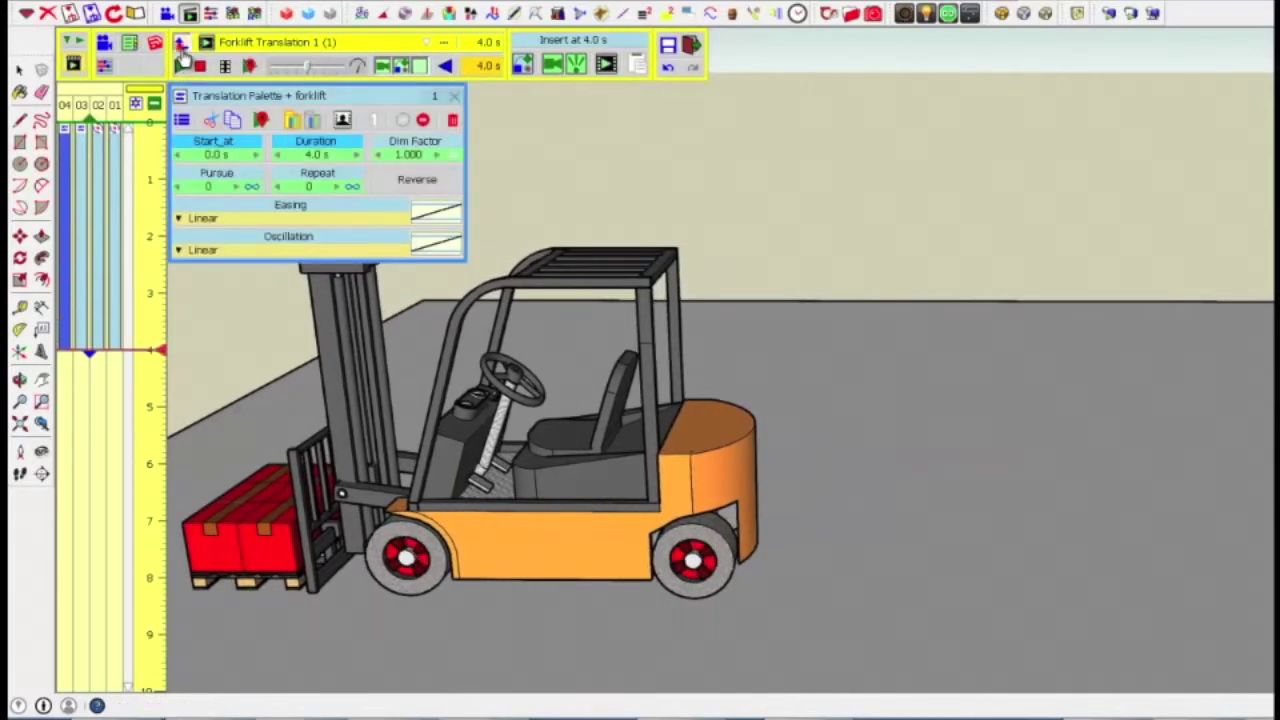
click(180, 45)
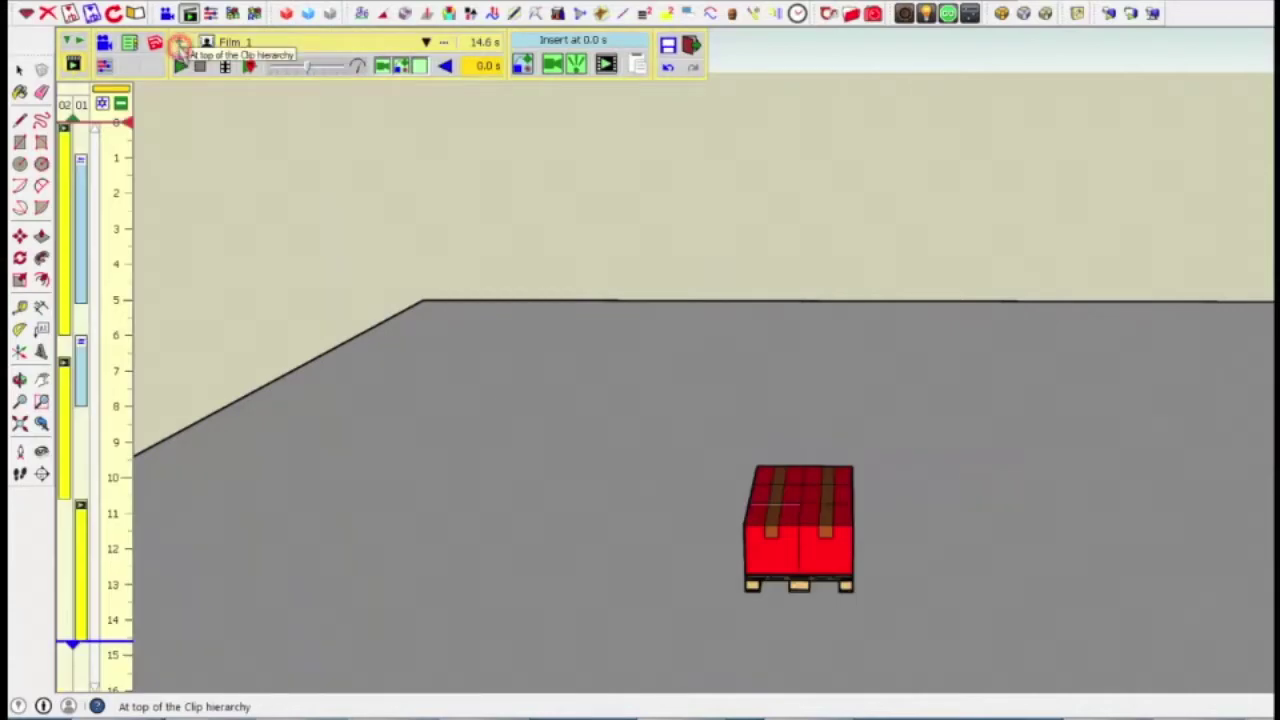
- Play Film_1 from 8.3 s, set its time to 10.6 s, and exit Animator temporarily
click(125, 421)
key(space)
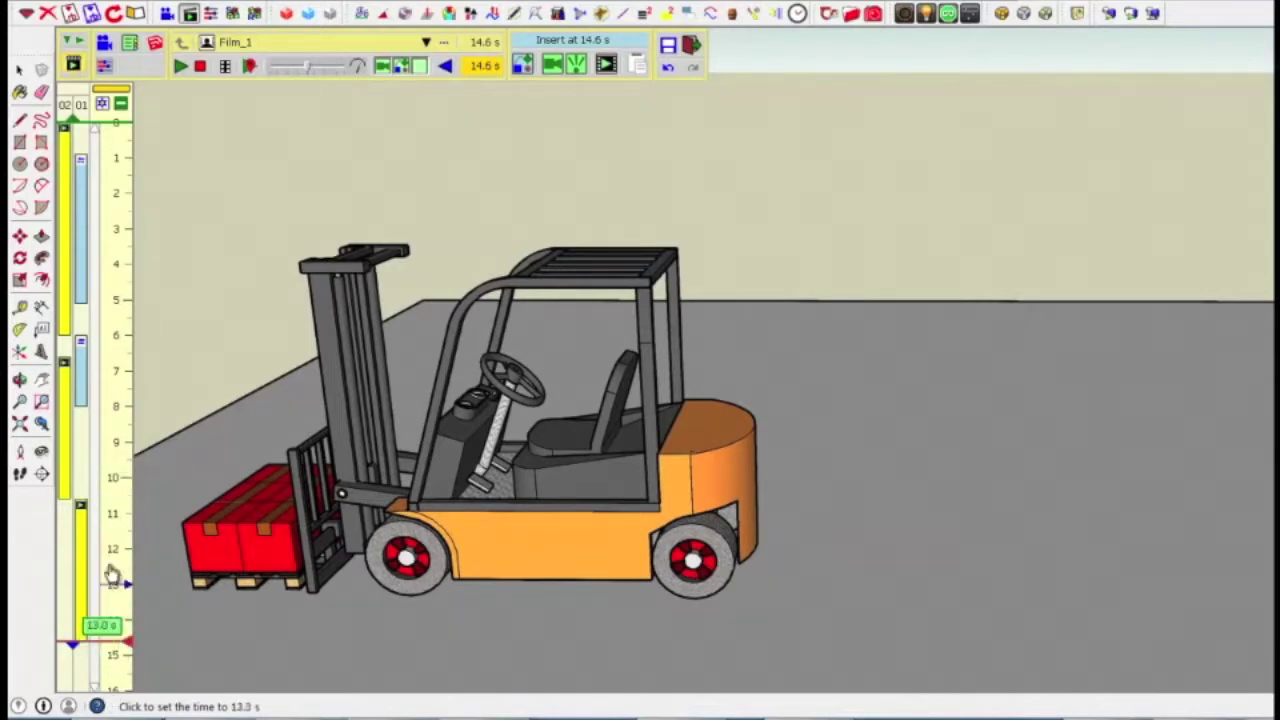
click(119, 508)
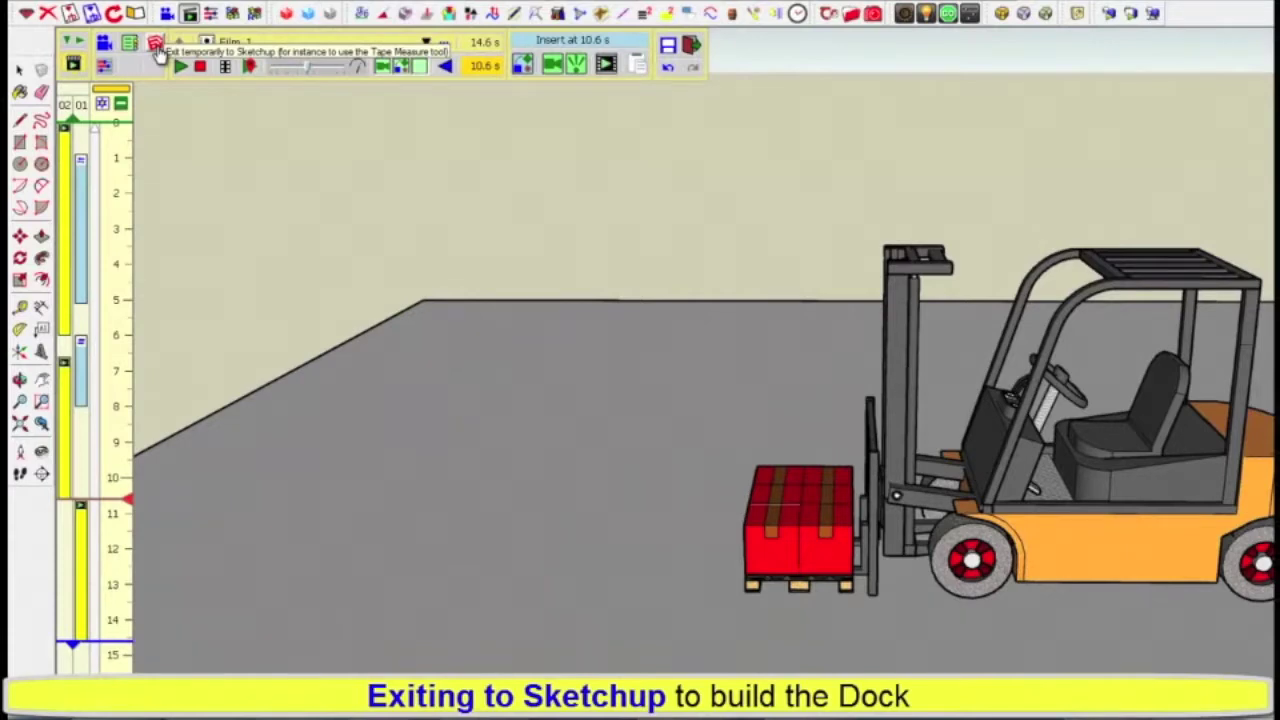
click(156, 46)
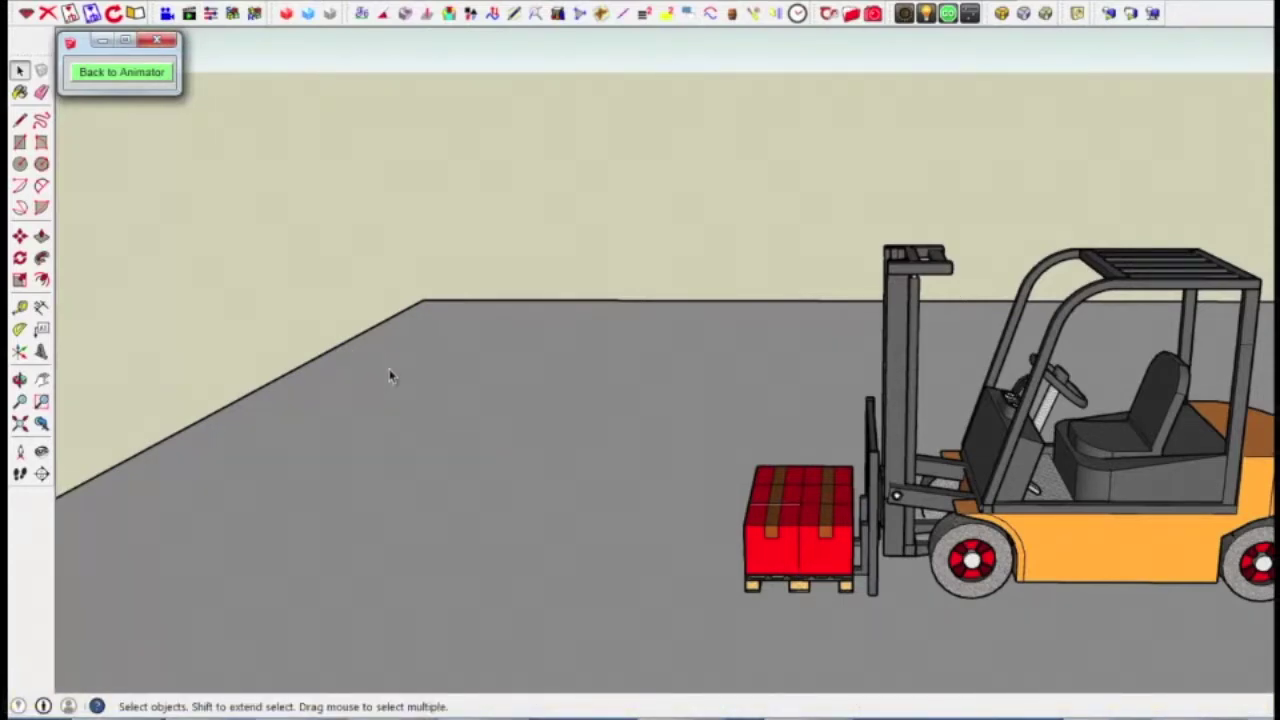
- Focus the SketchUp viewport and switch to the Rectangle tool with R
click(419, 246)
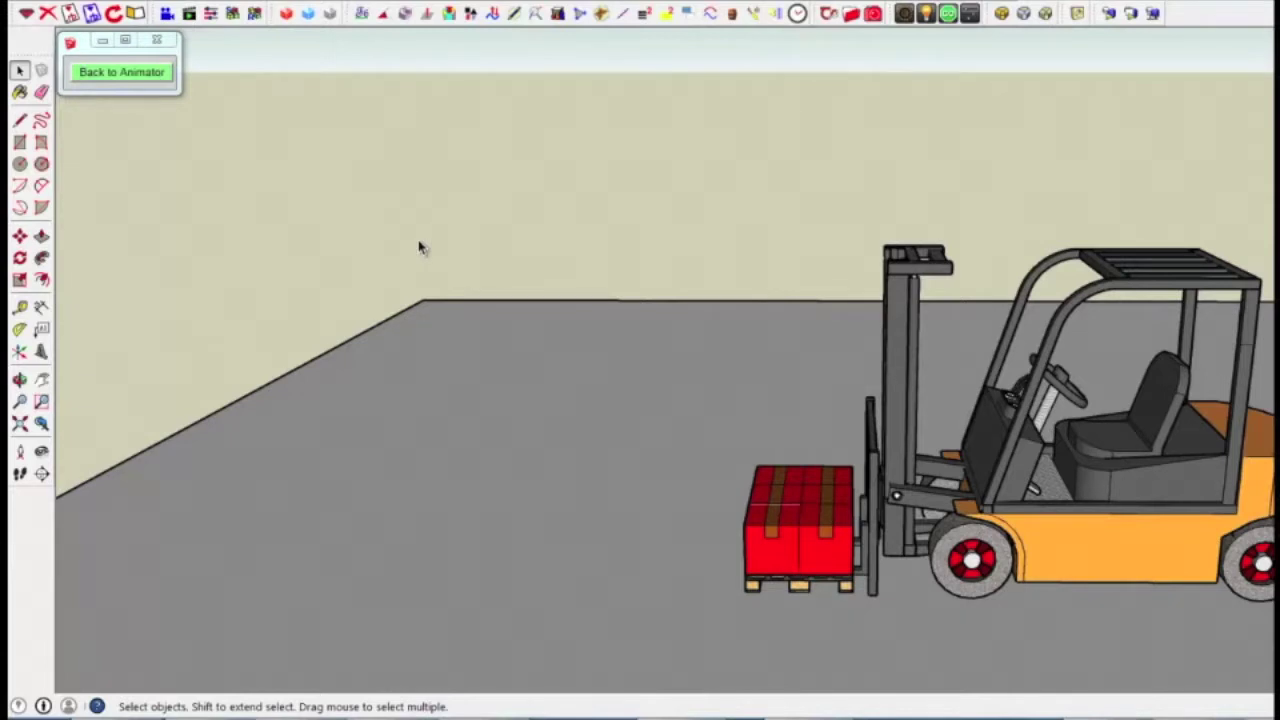
key(r)
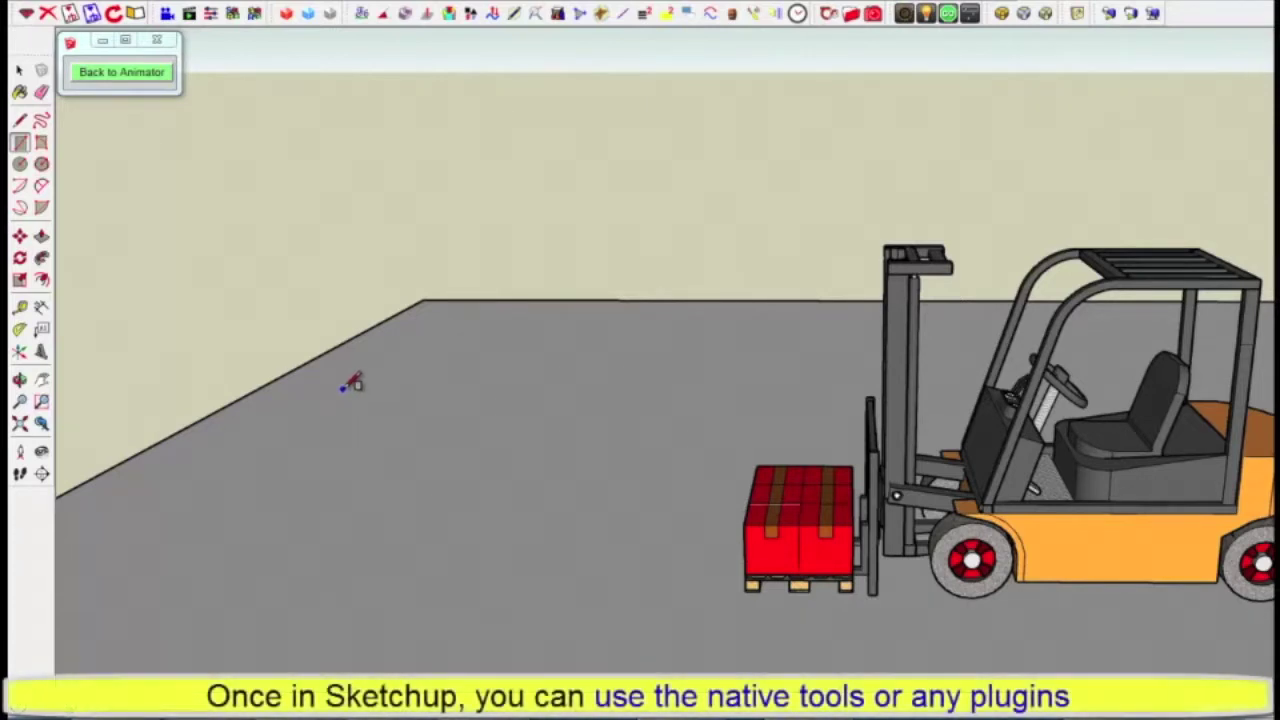
- Draw a long rectangle on the floor left of the pallet and push/pull it up into a box
click(342, 389)
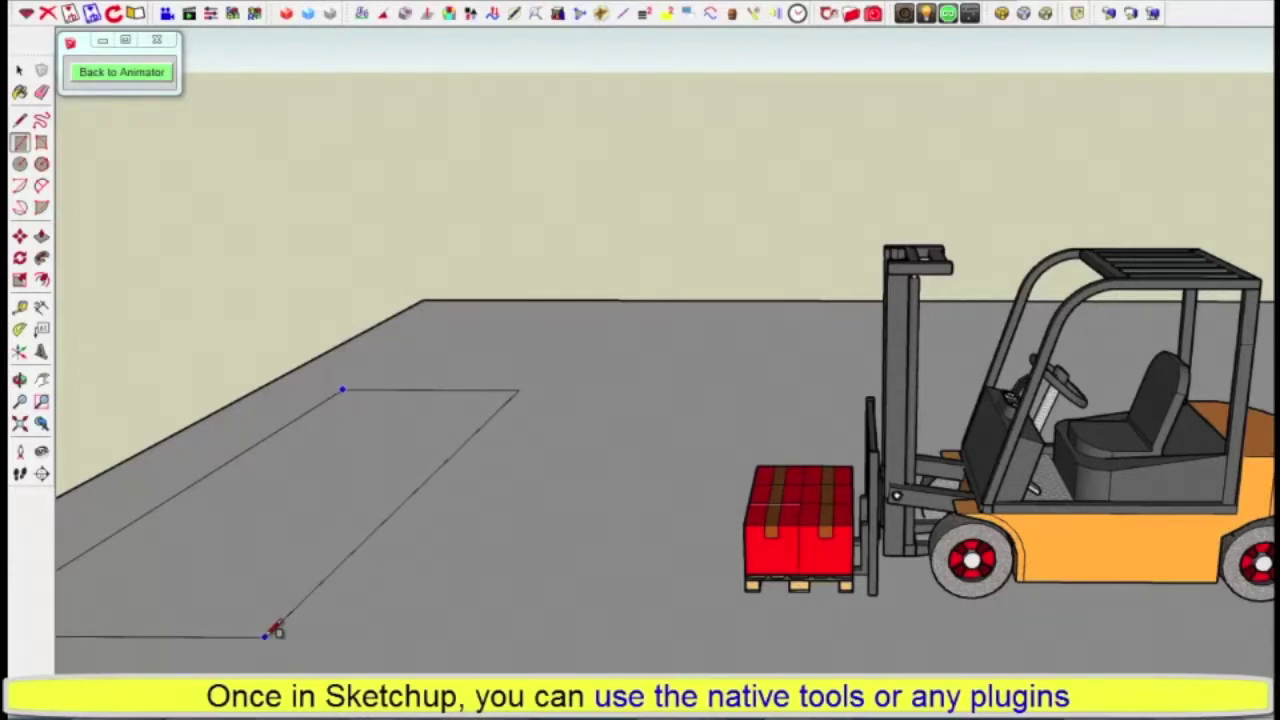
click(265, 635)
key(p)
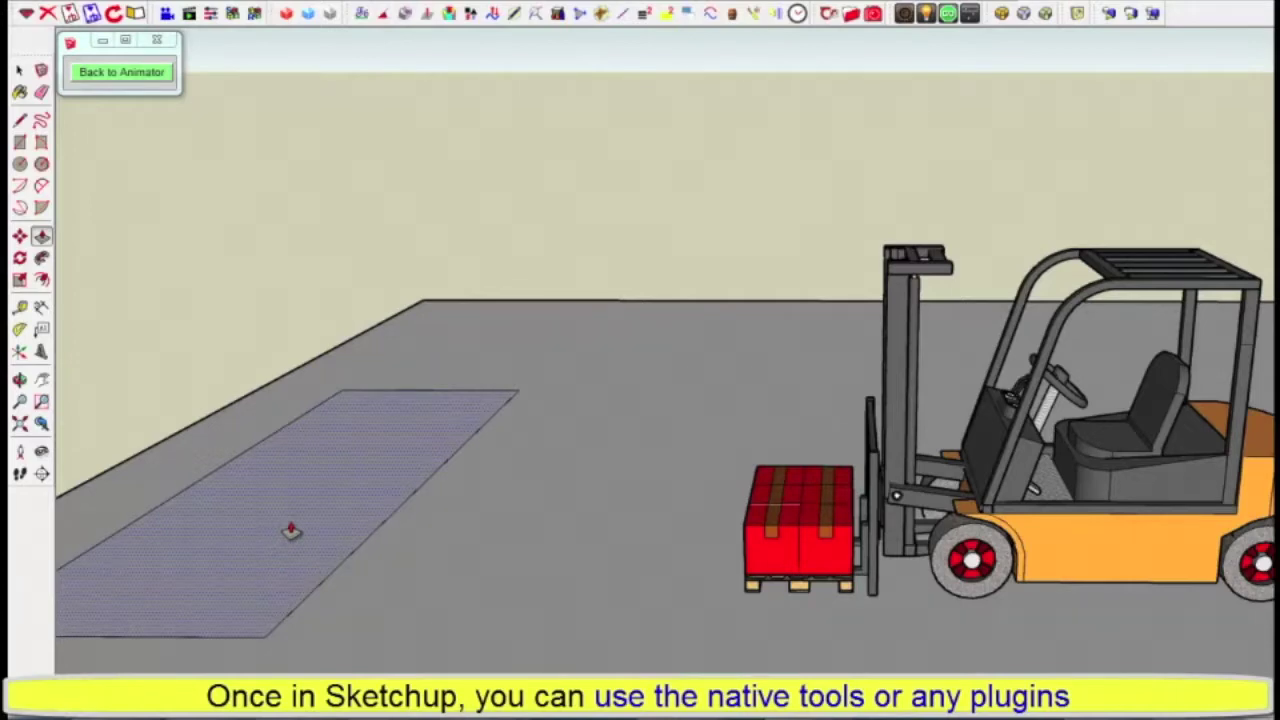
drag(291, 527, 301, 358)
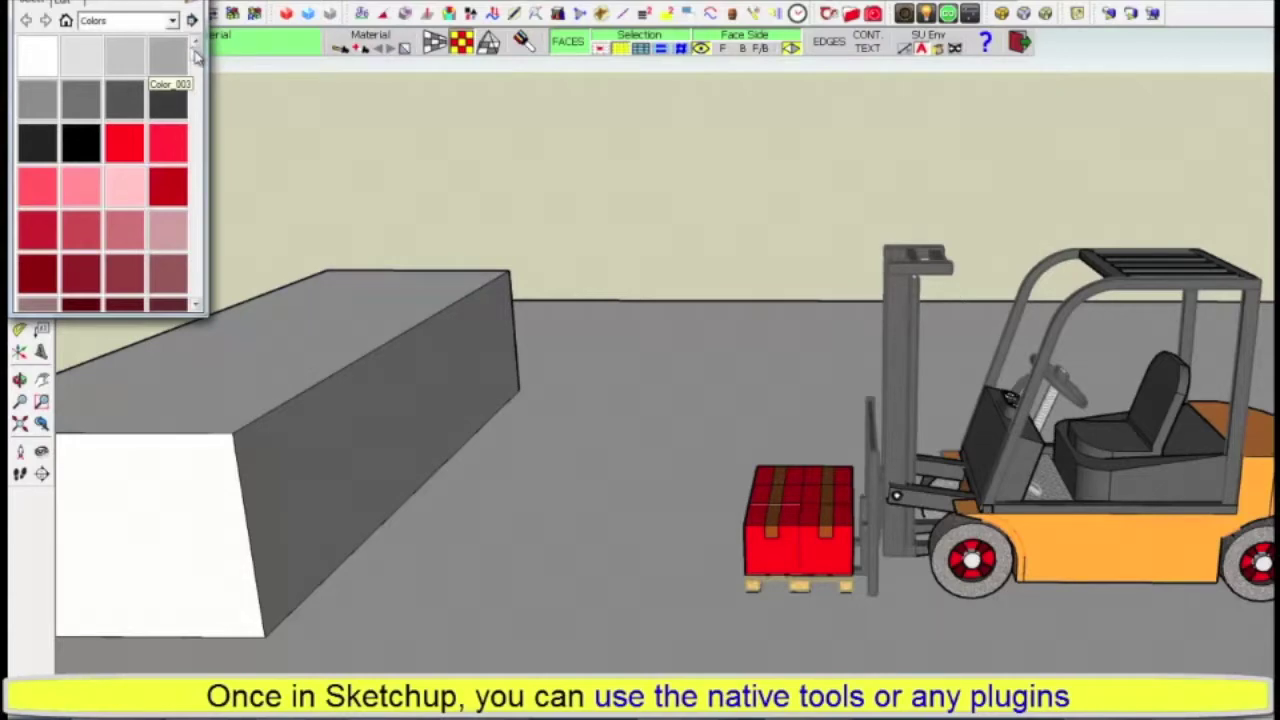
- Paint the dock box's top and long side olive green and its end face light yellow
drag(198, 60, 207, 168)
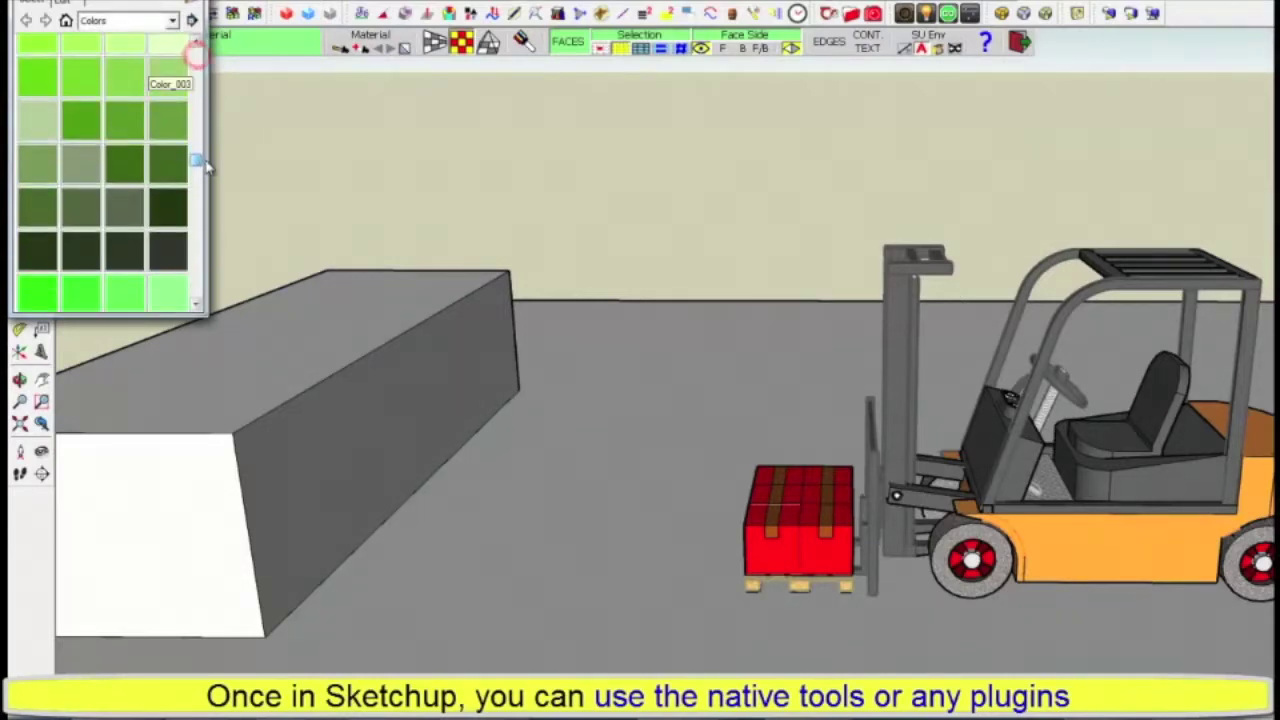
drag(207, 168, 203, 143)
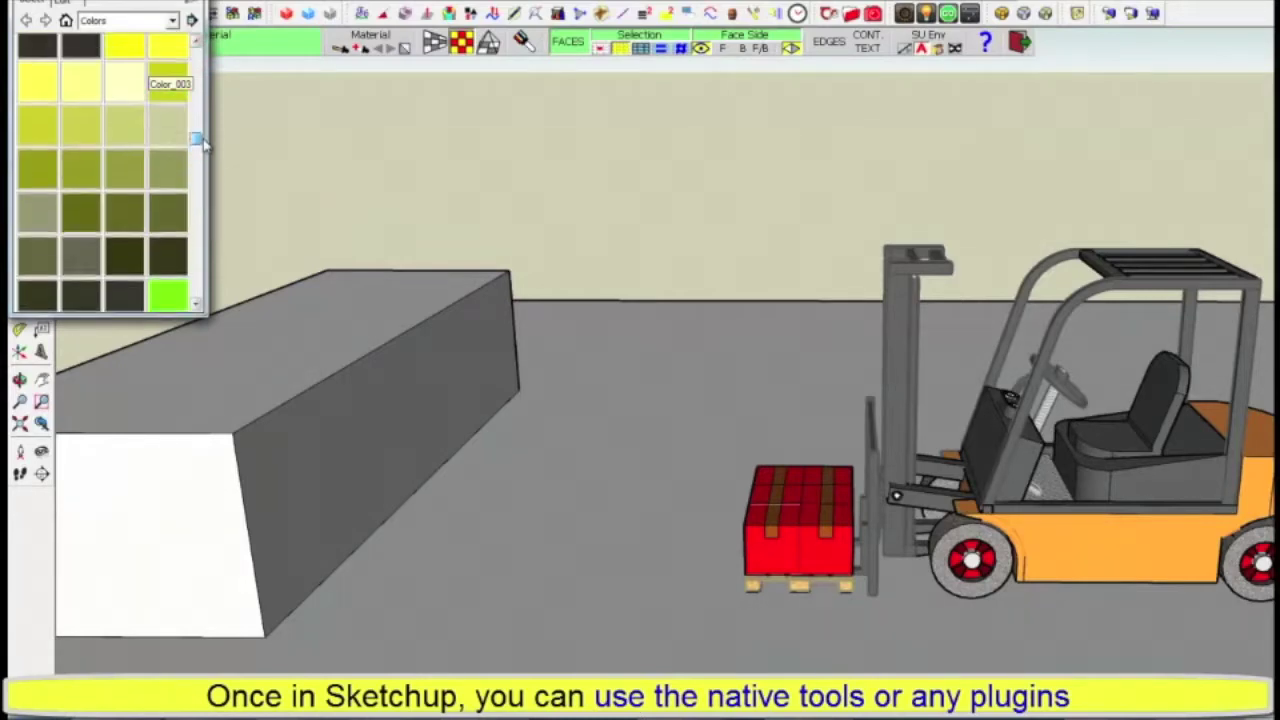
click(85, 95)
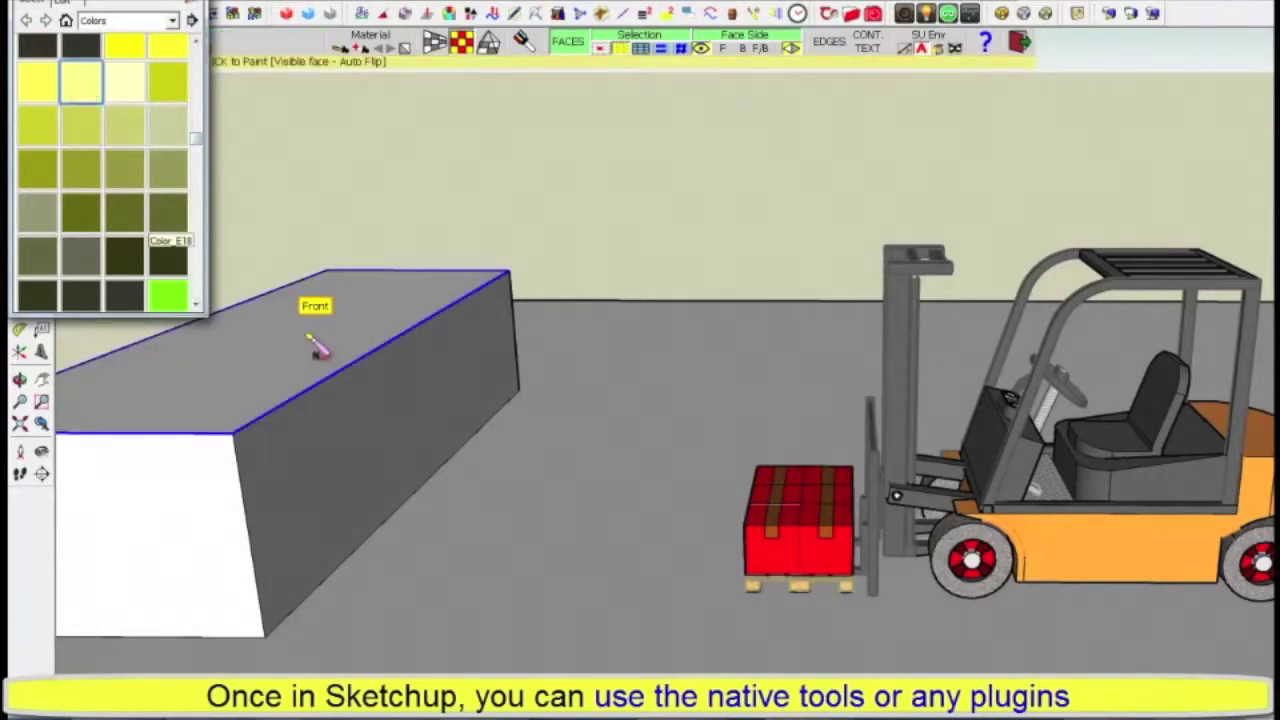
click(303, 333)
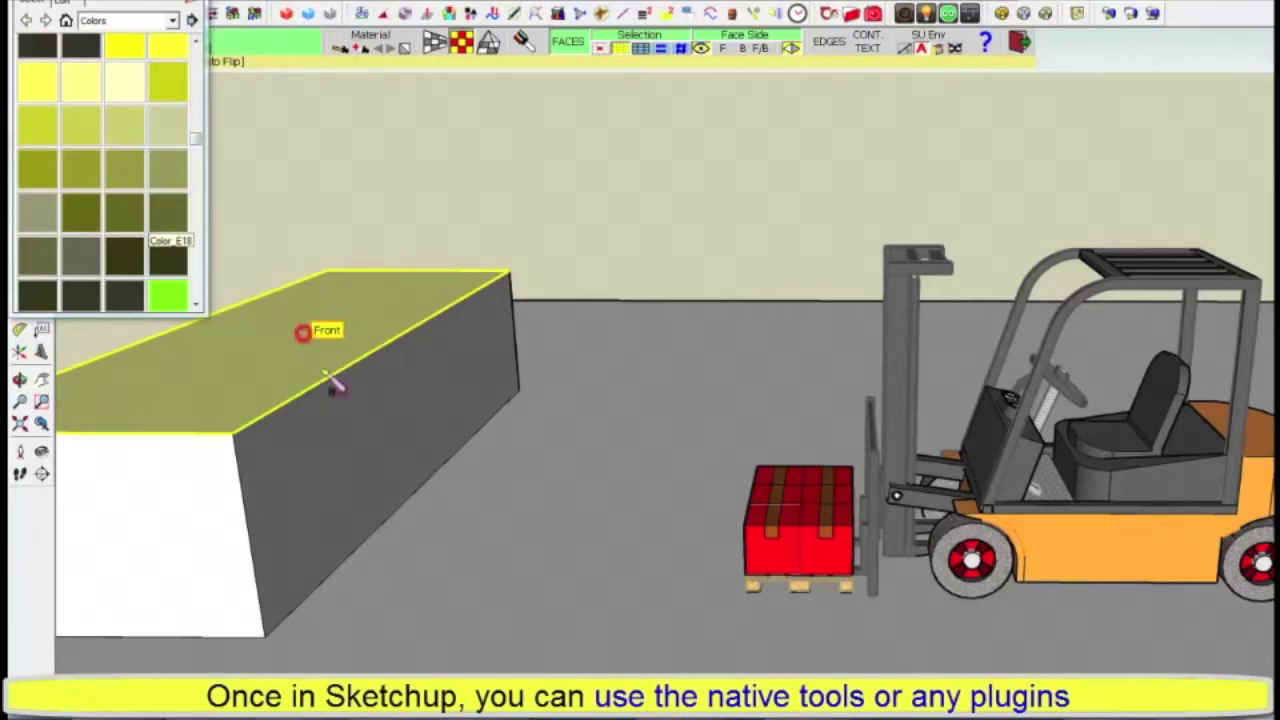
click(344, 433)
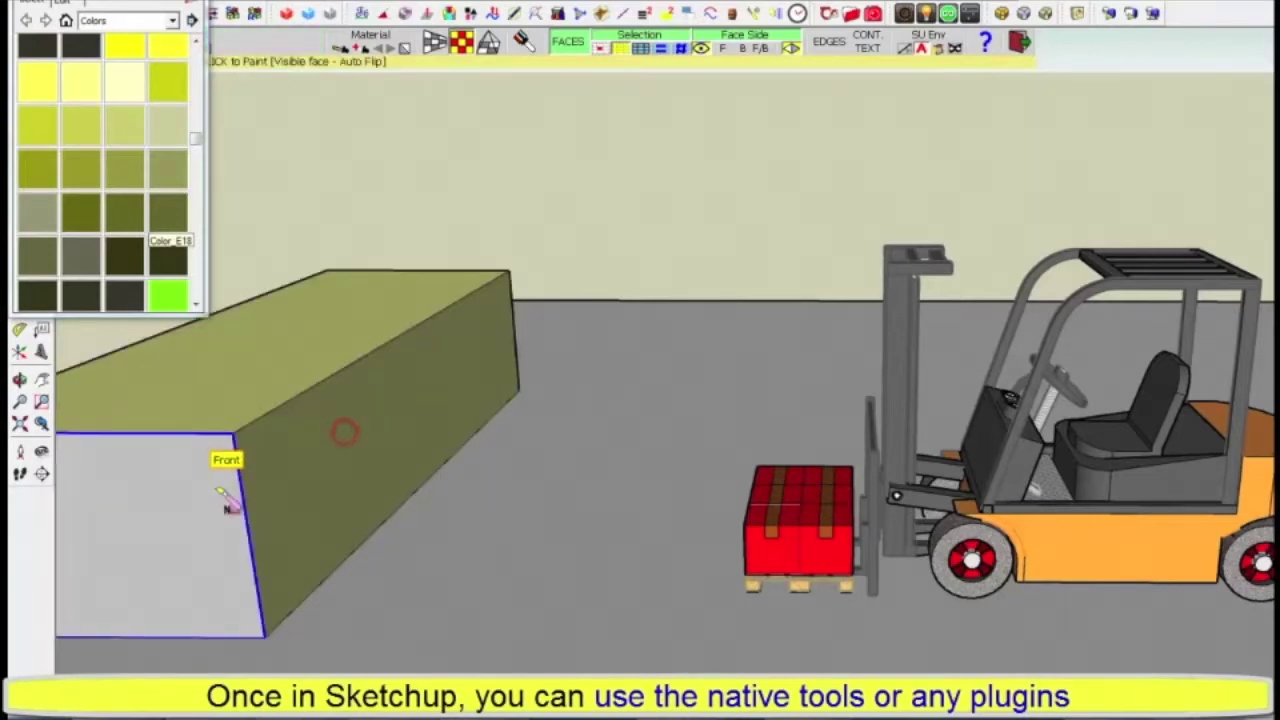
click(216, 488)
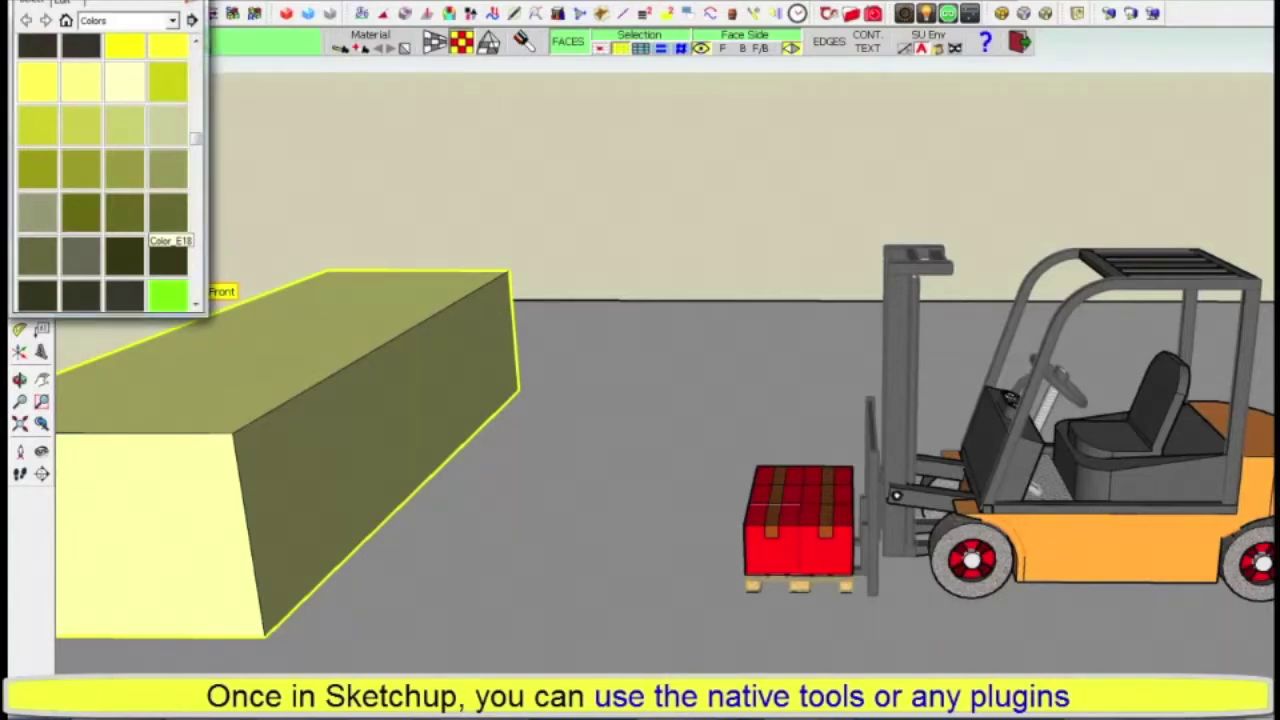
click(188, 4)
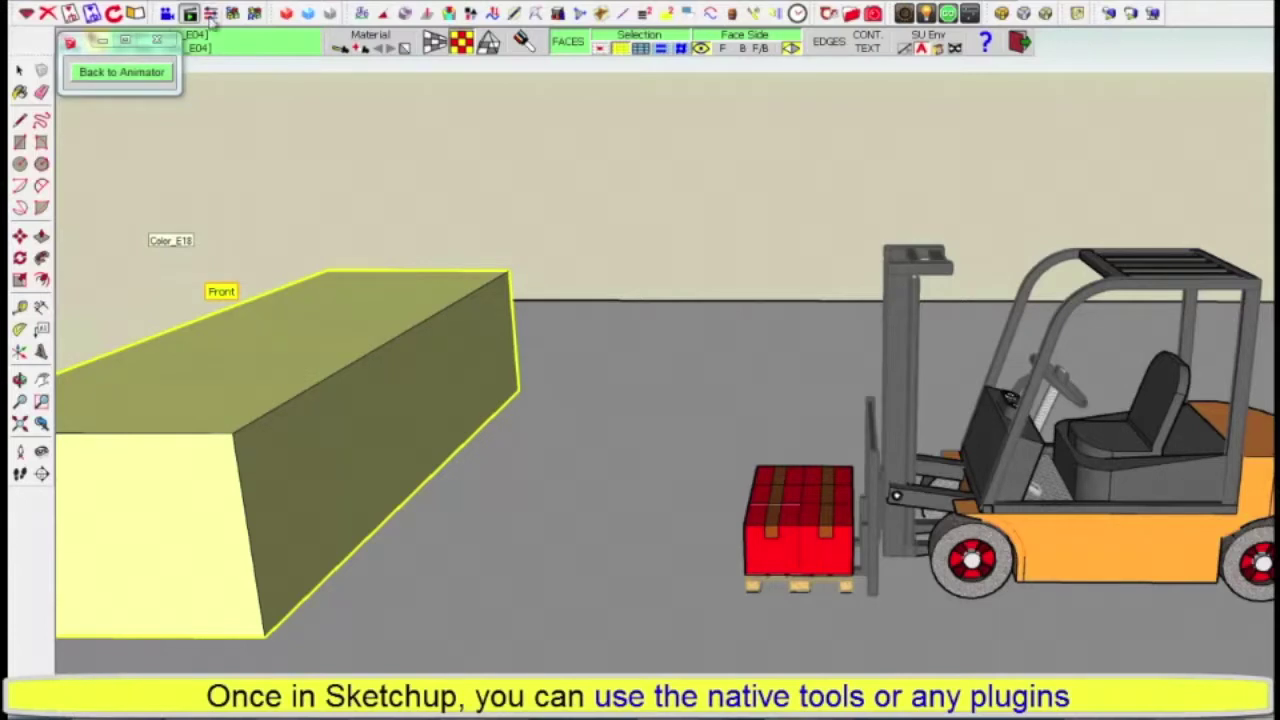
click(141, 80)
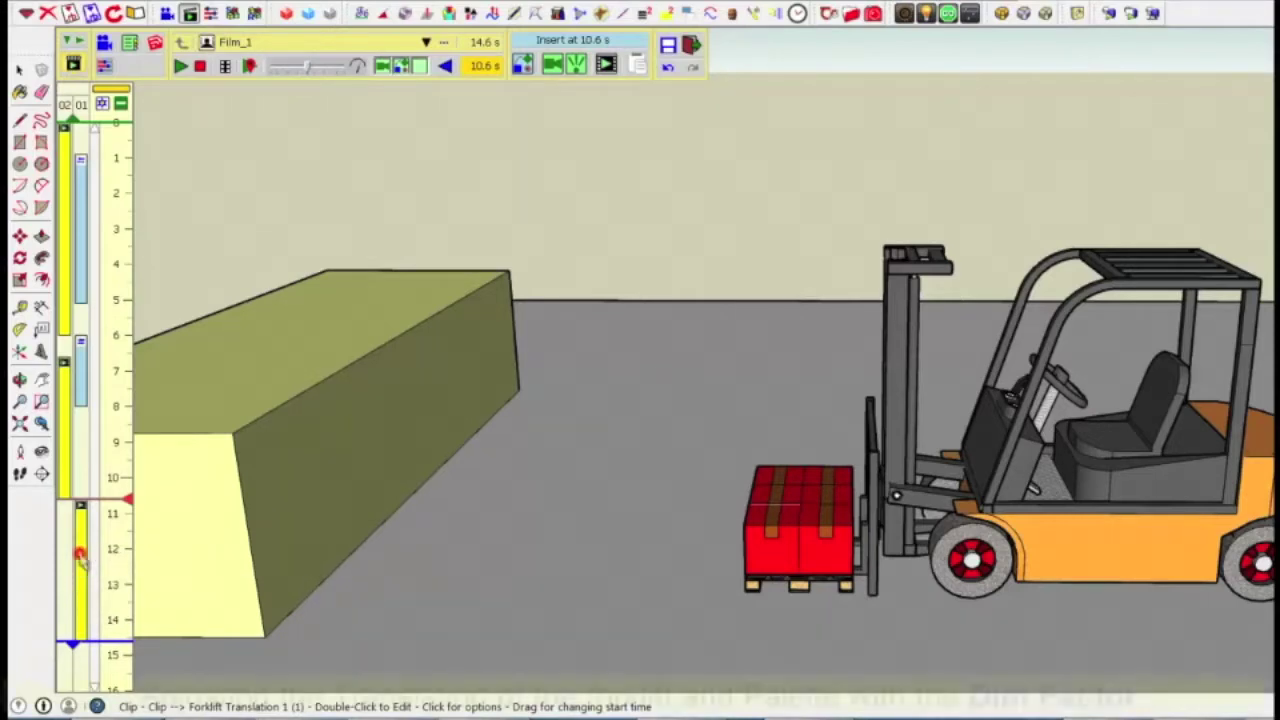
- Lower the Forklift Translation 1 clip's Dim Factor from 1.500 down to 0.600
click(85, 565)
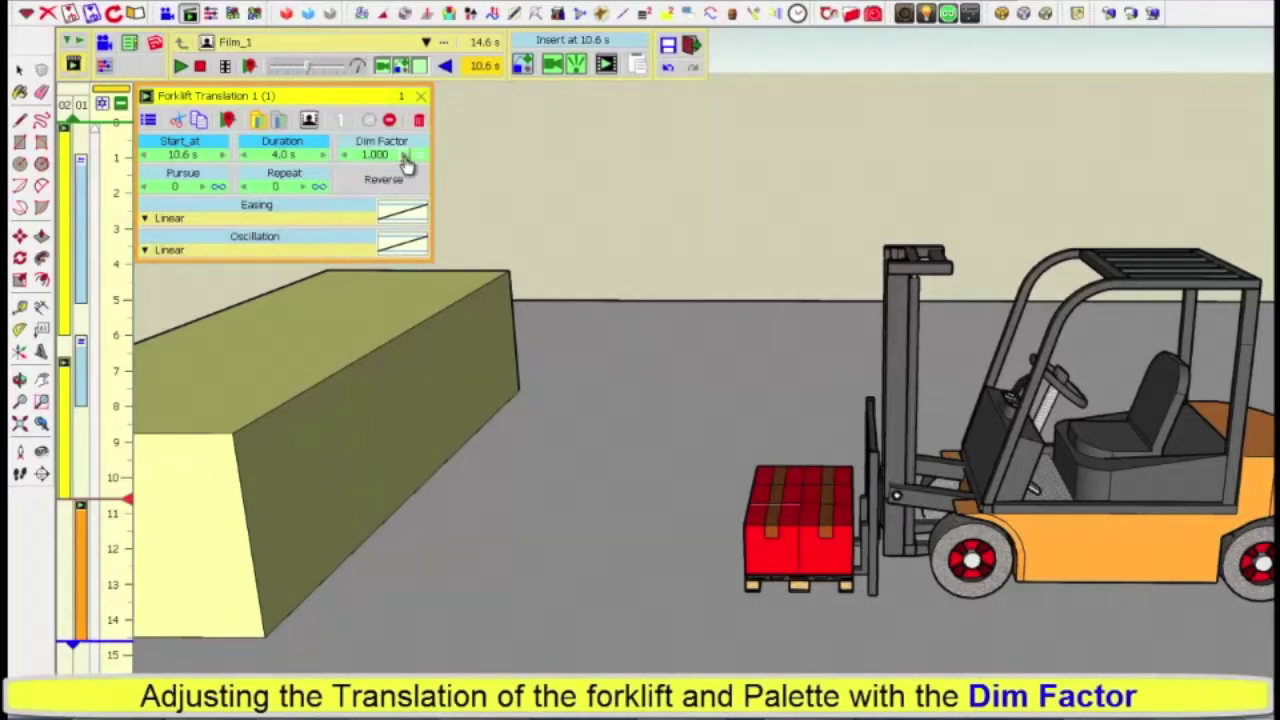
click(405, 157)
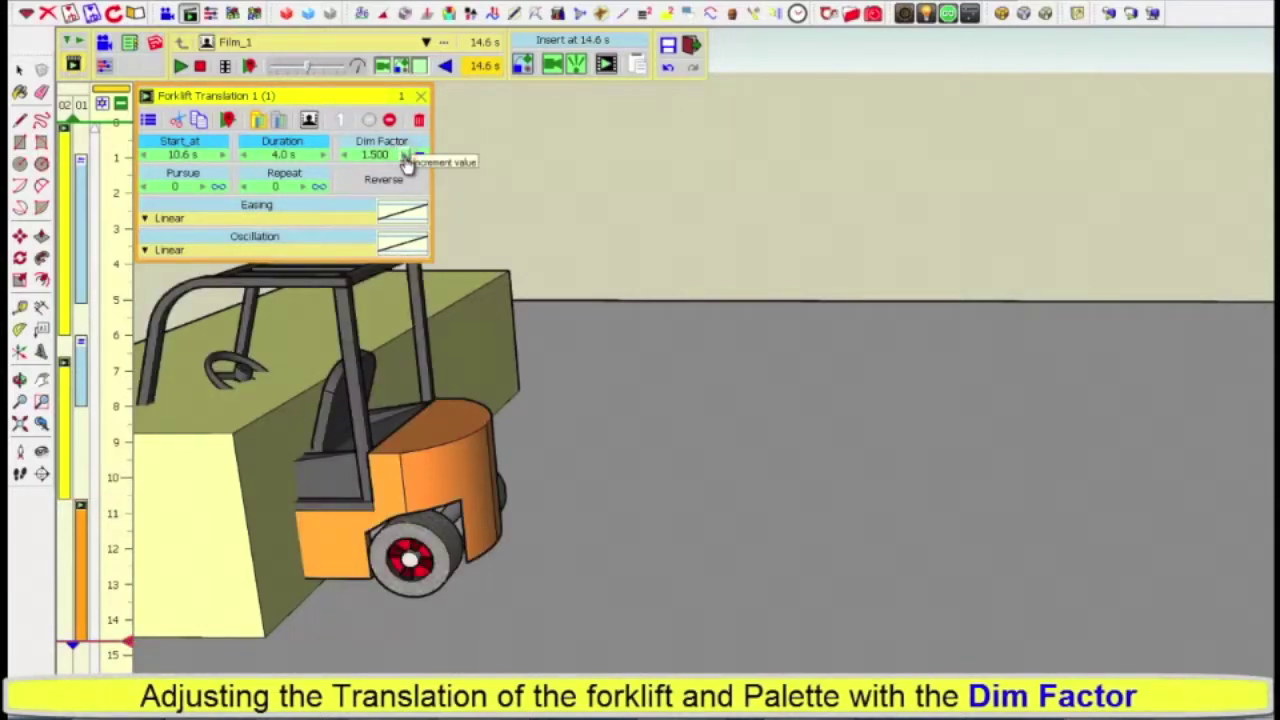
click(346, 157)
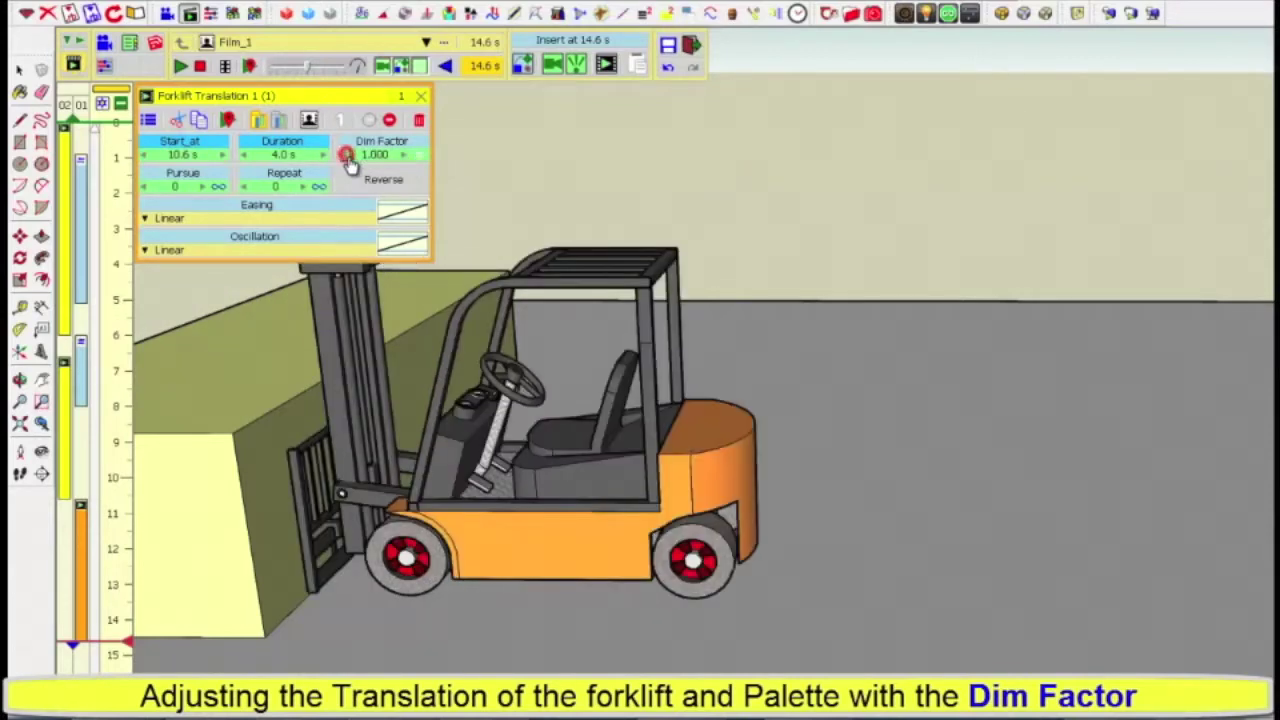
click(346, 156)
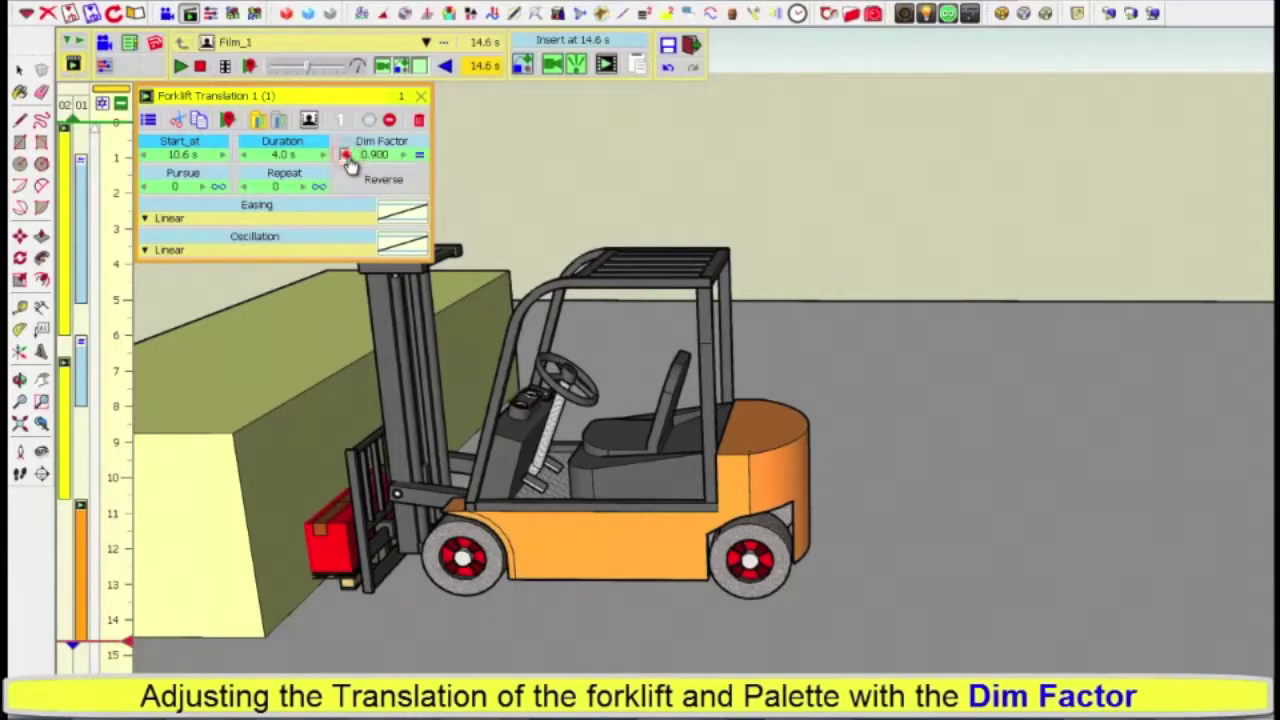
click(346, 156)
click(346, 156)
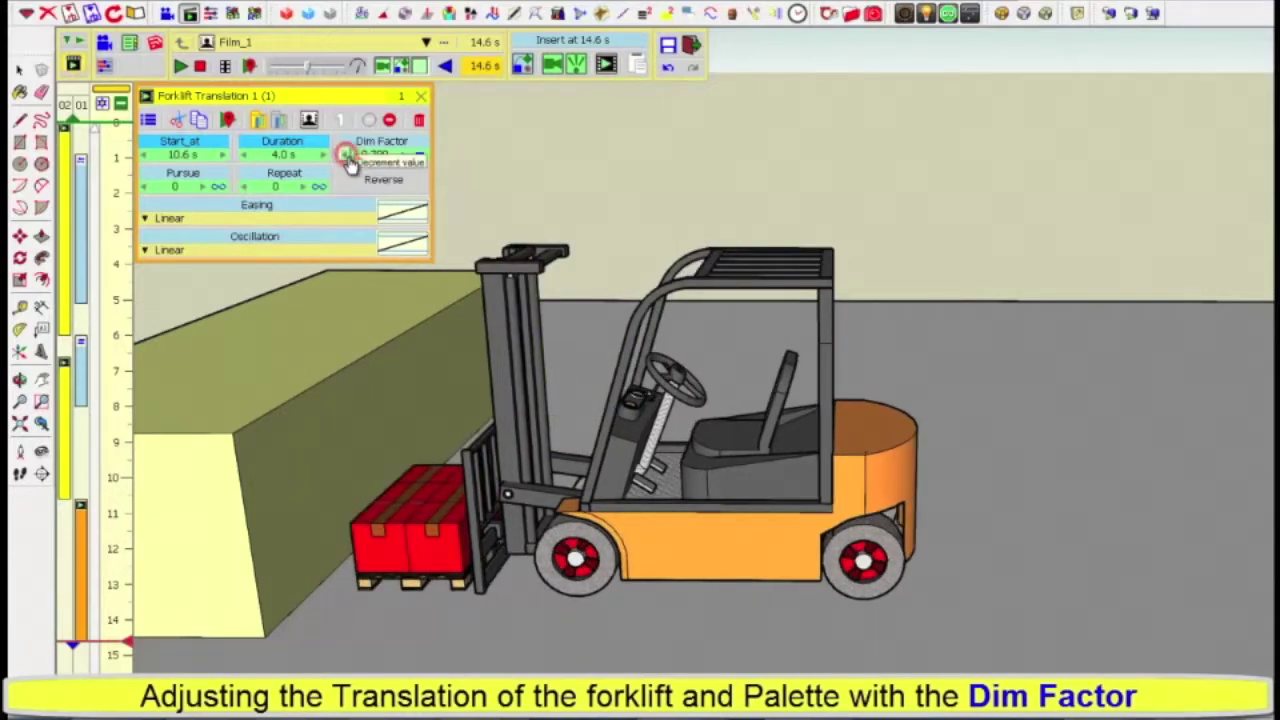
click(346, 156)
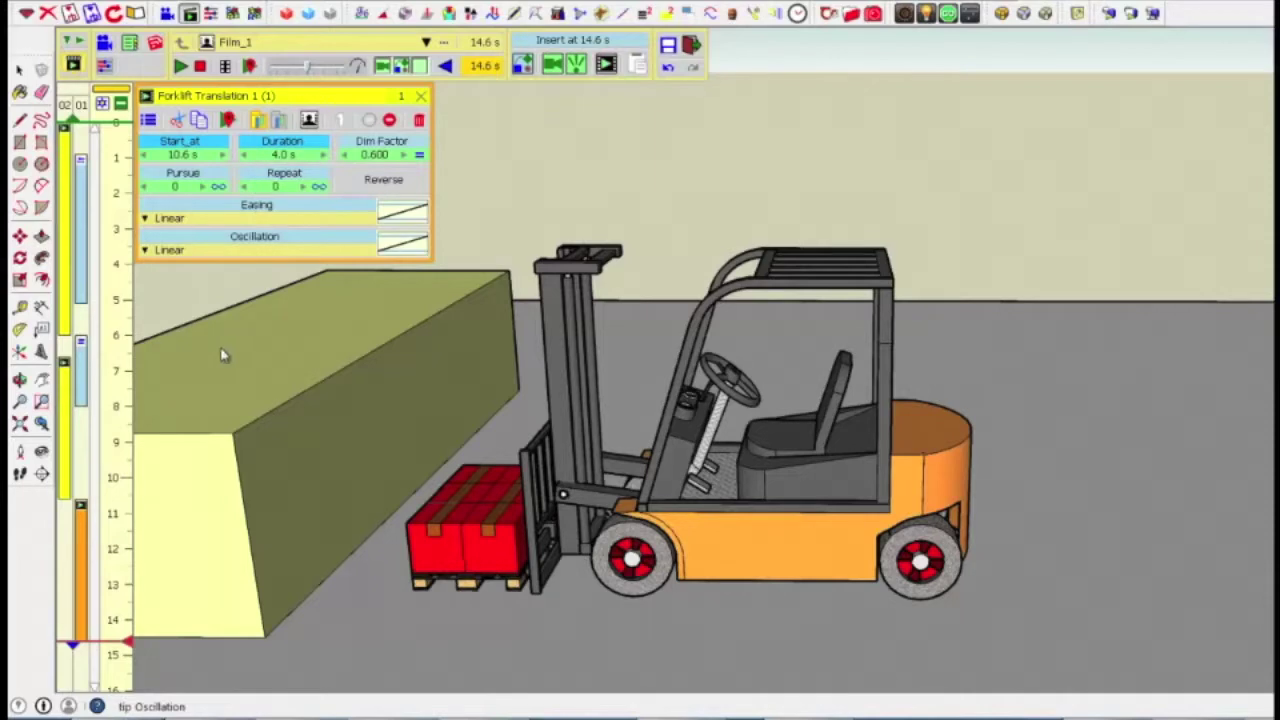
click(120, 410)
- Open the Insert Unit Movement dropdown with the film at 8.0 s
click(526, 68)
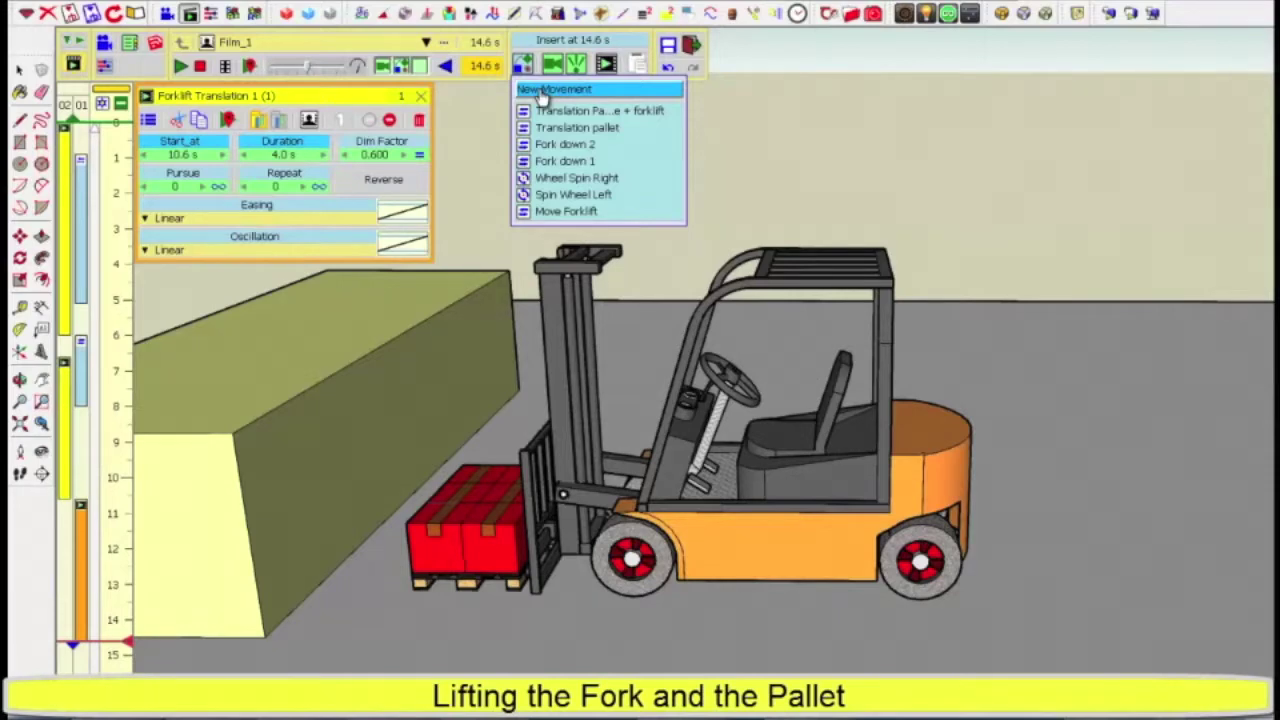
- Create a new movement with the Pallet group and the '2 - Fork' group as animated parts
click(540, 92)
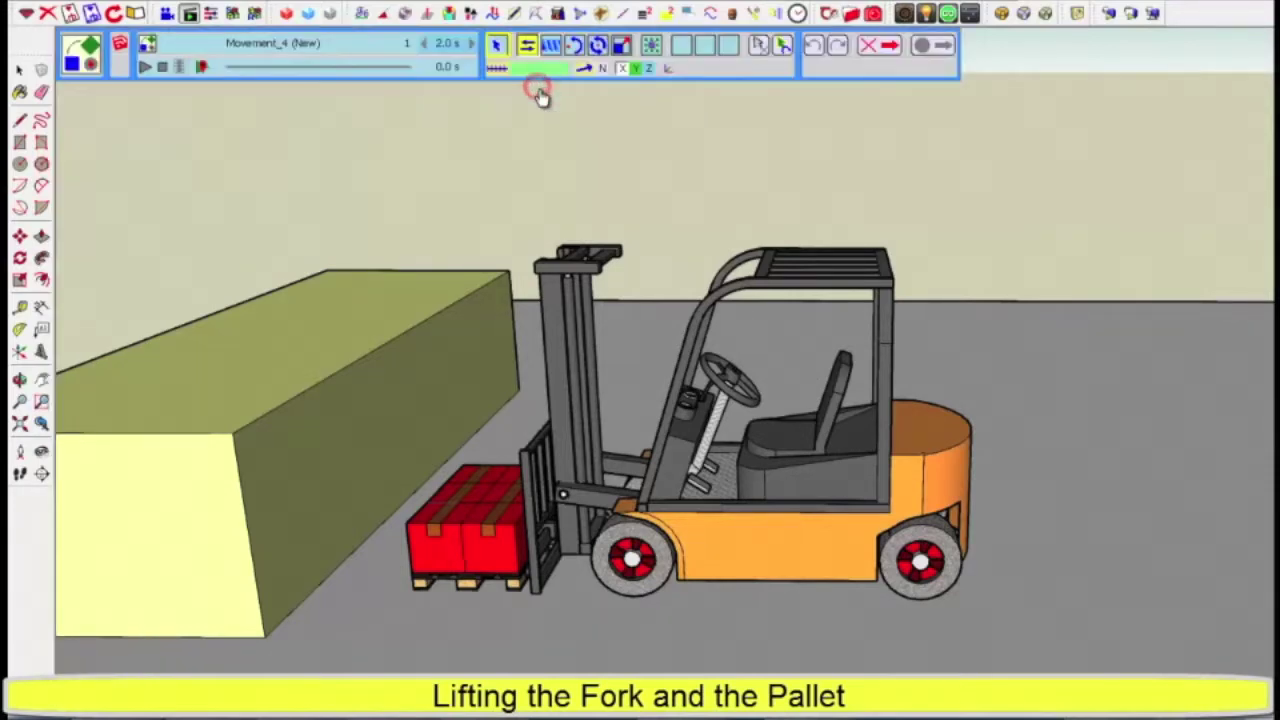
click(503, 478)
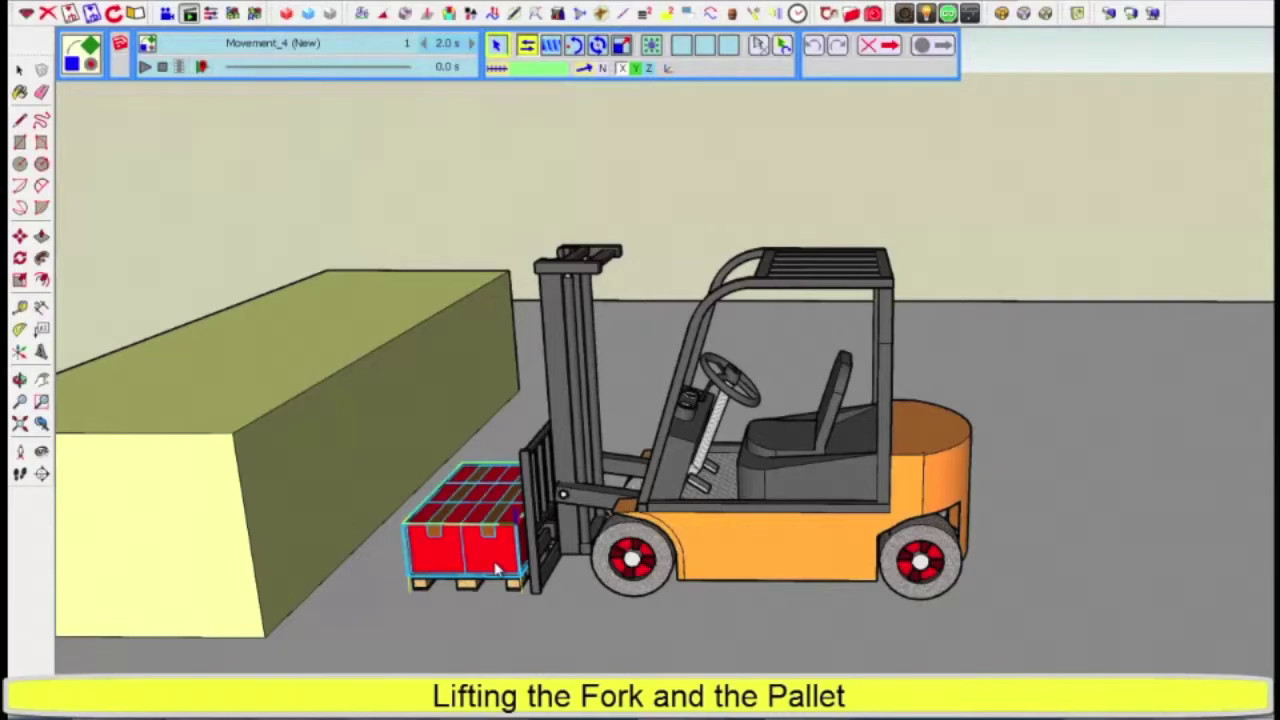
mouse_move(517, 600)
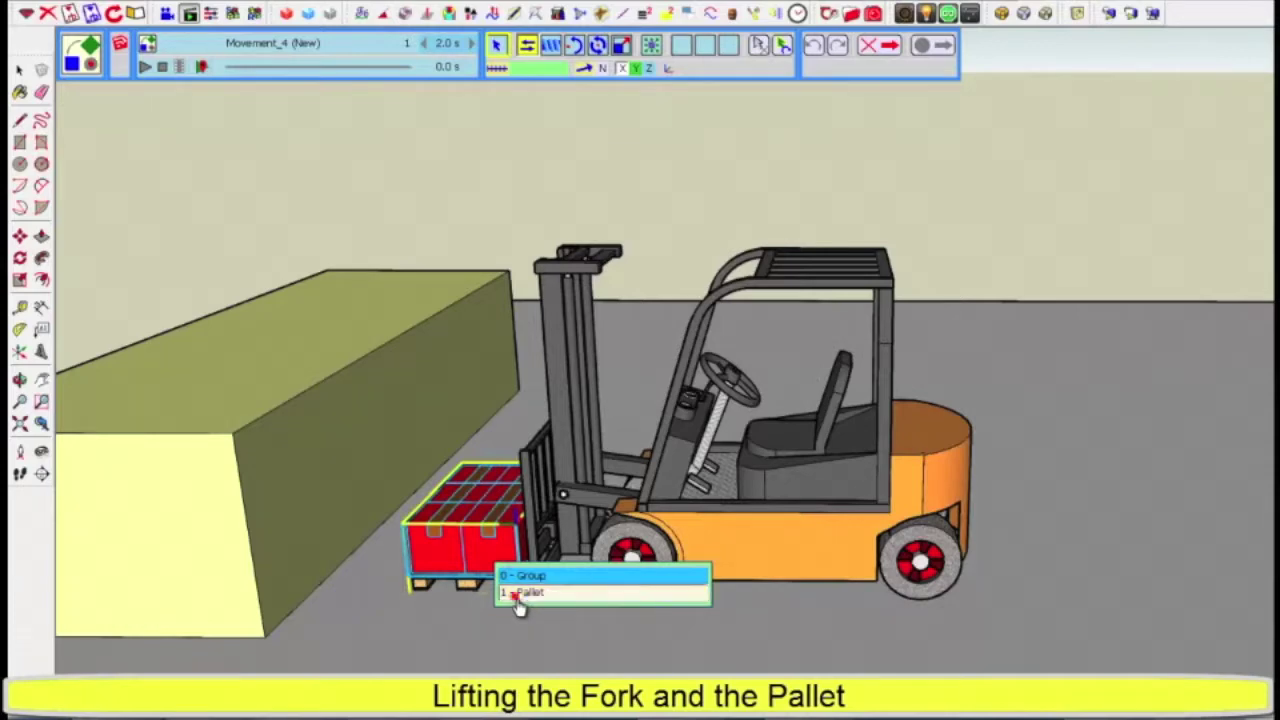
click(518, 596)
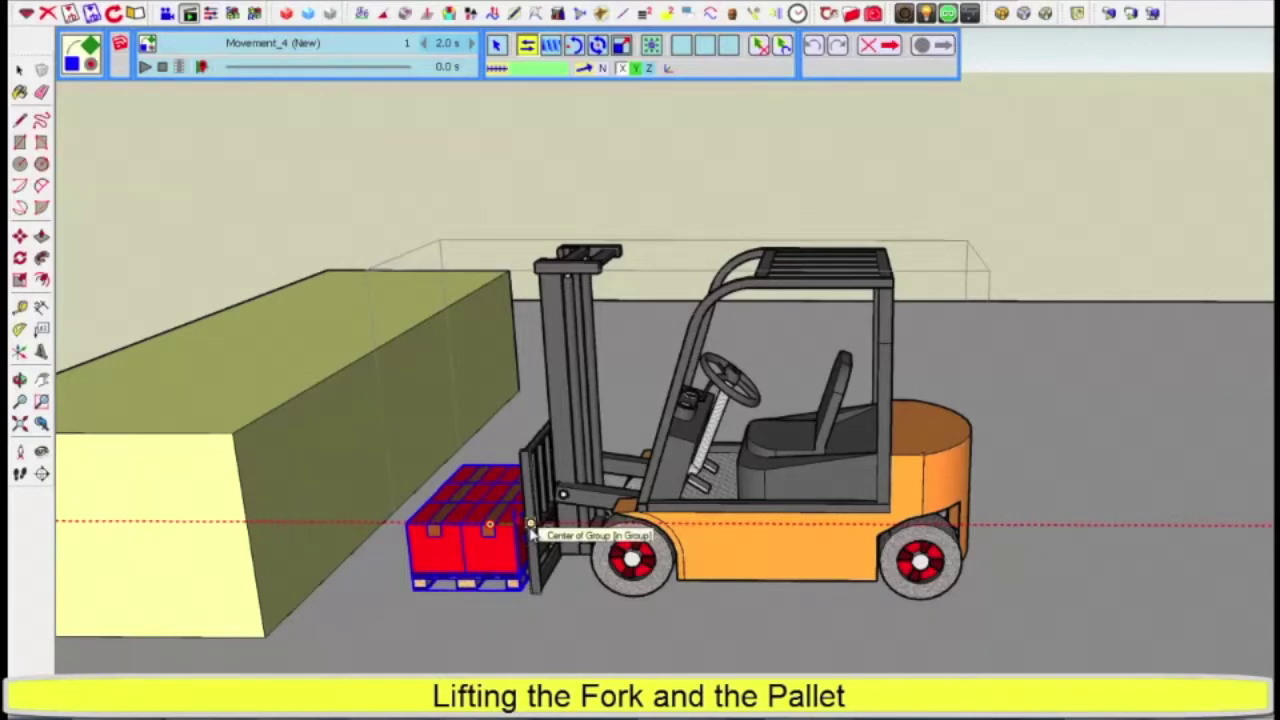
click(531, 533)
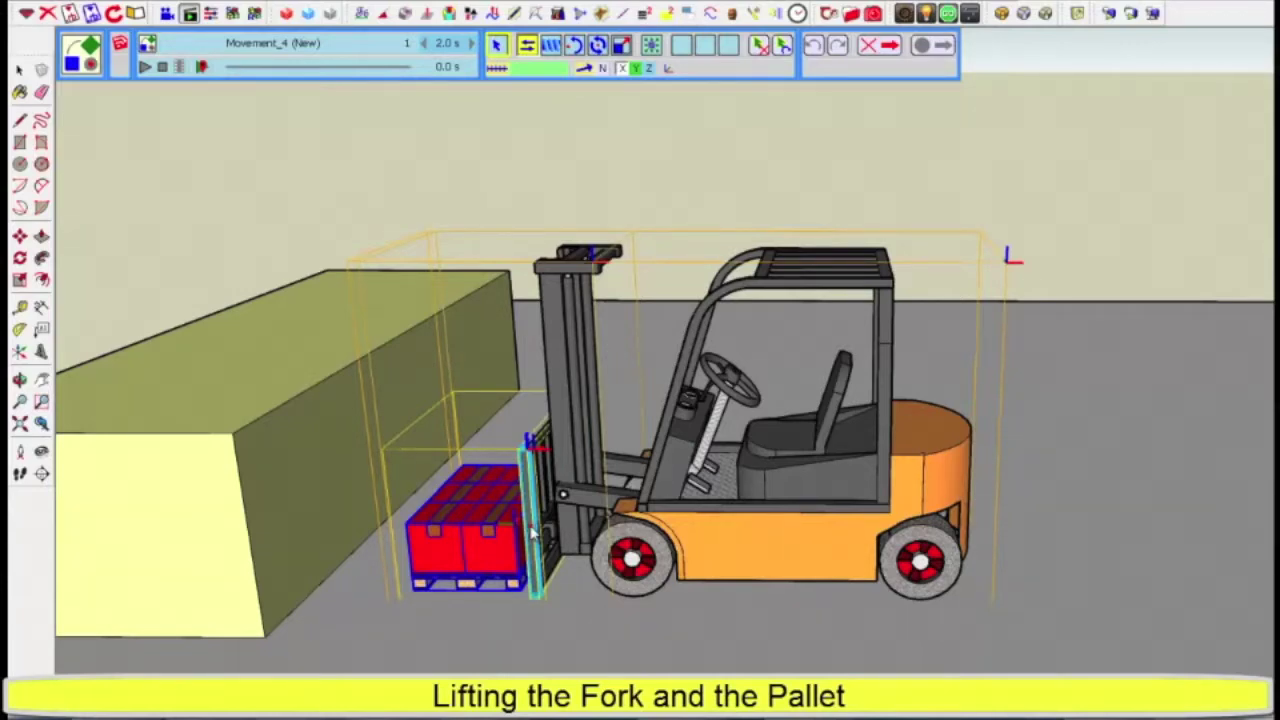
click(533, 535)
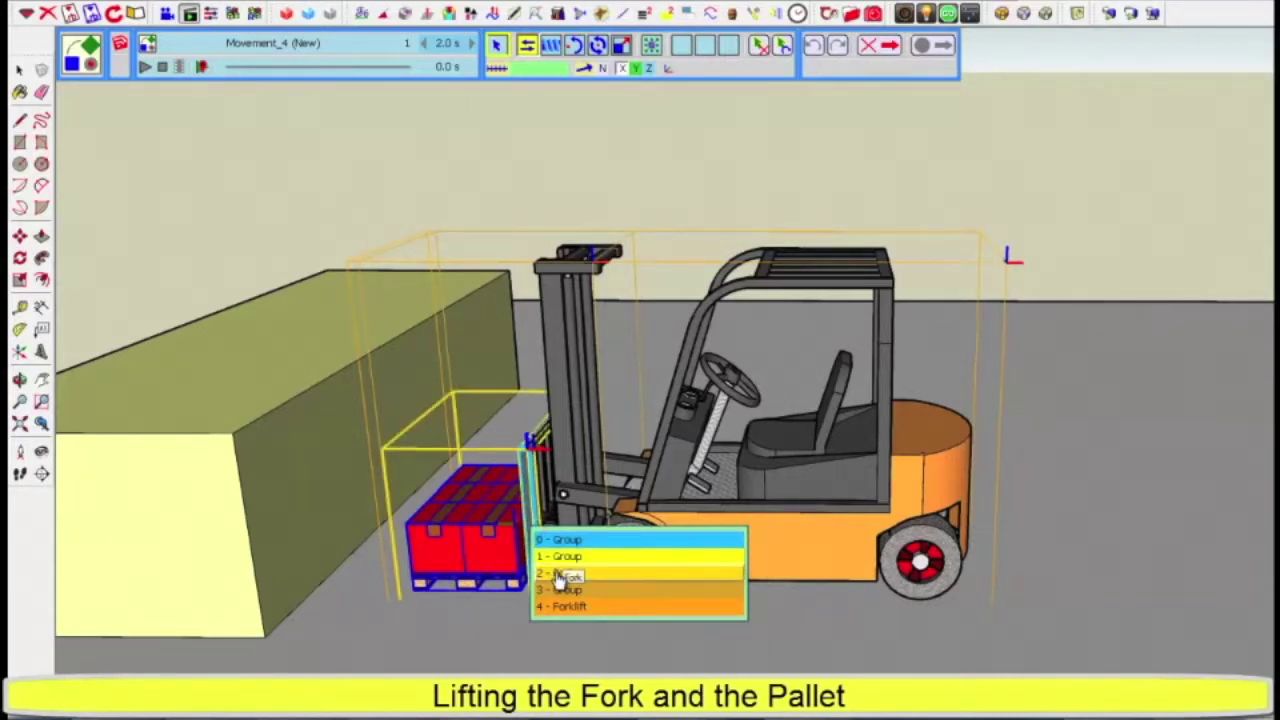
click(558, 578)
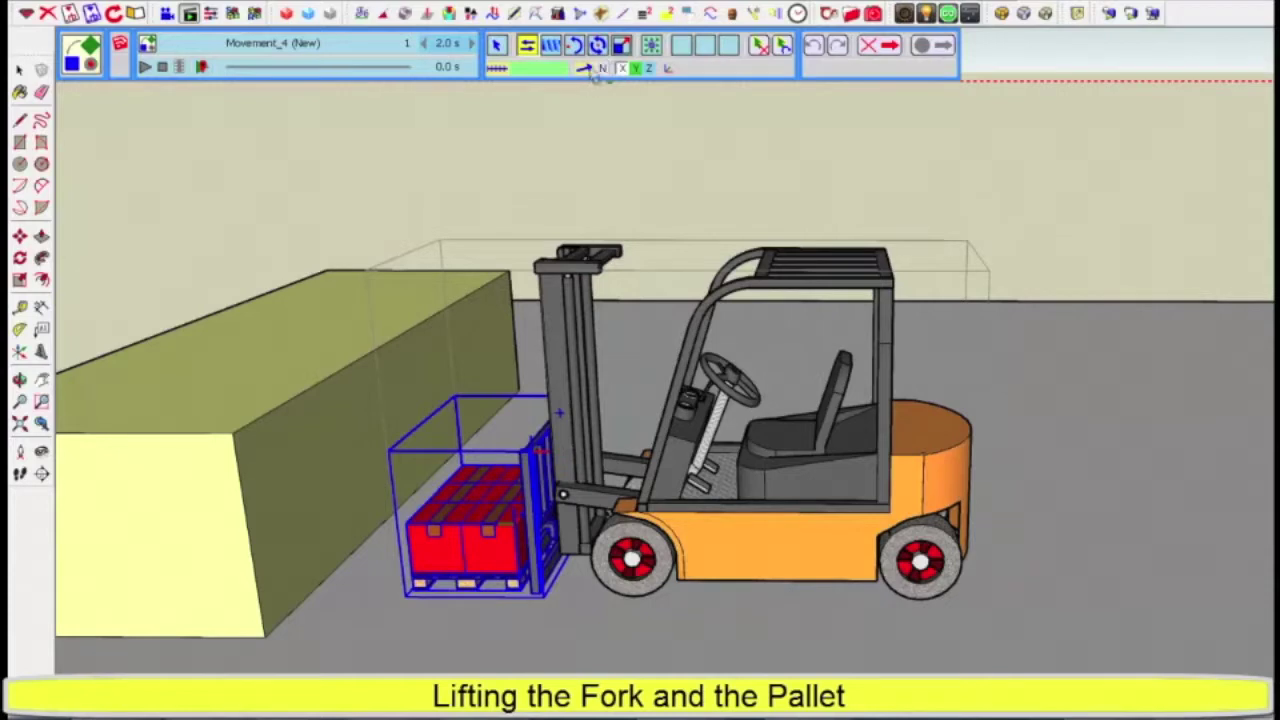
- Lock to the Z axis and lift the fork and pallet about 6.2 m straight up
click(649, 70)
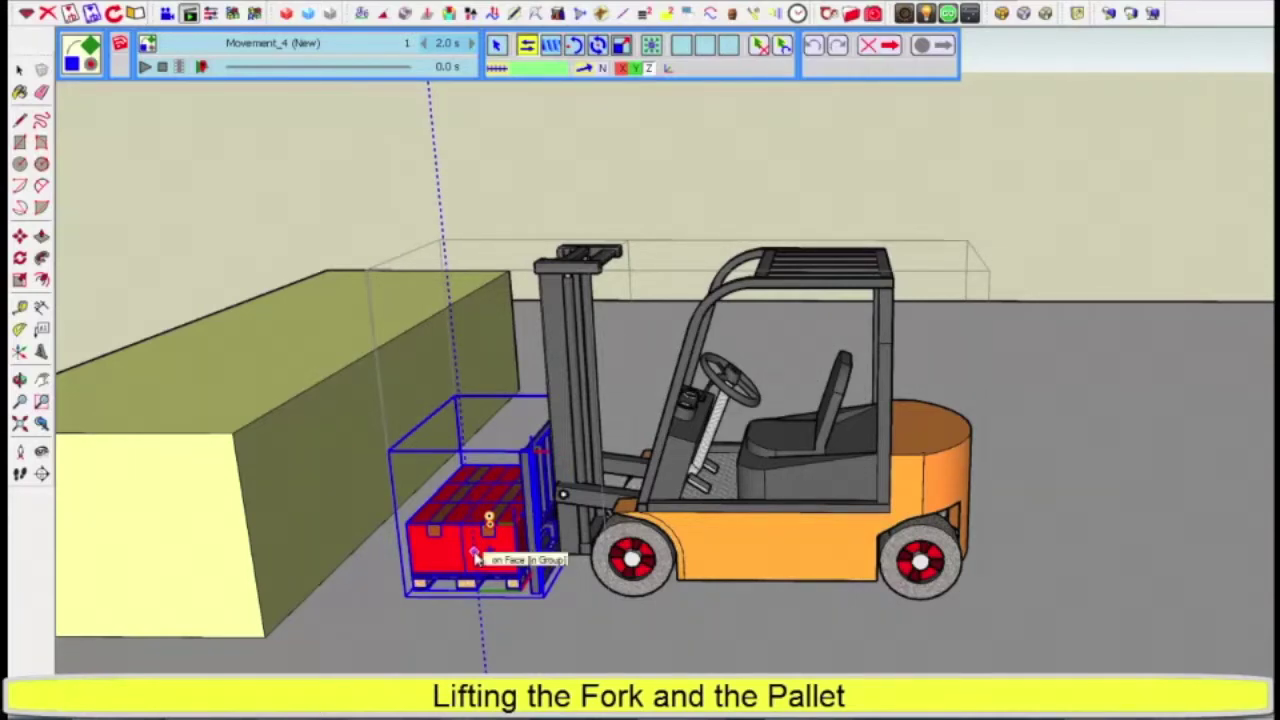
click(477, 555)
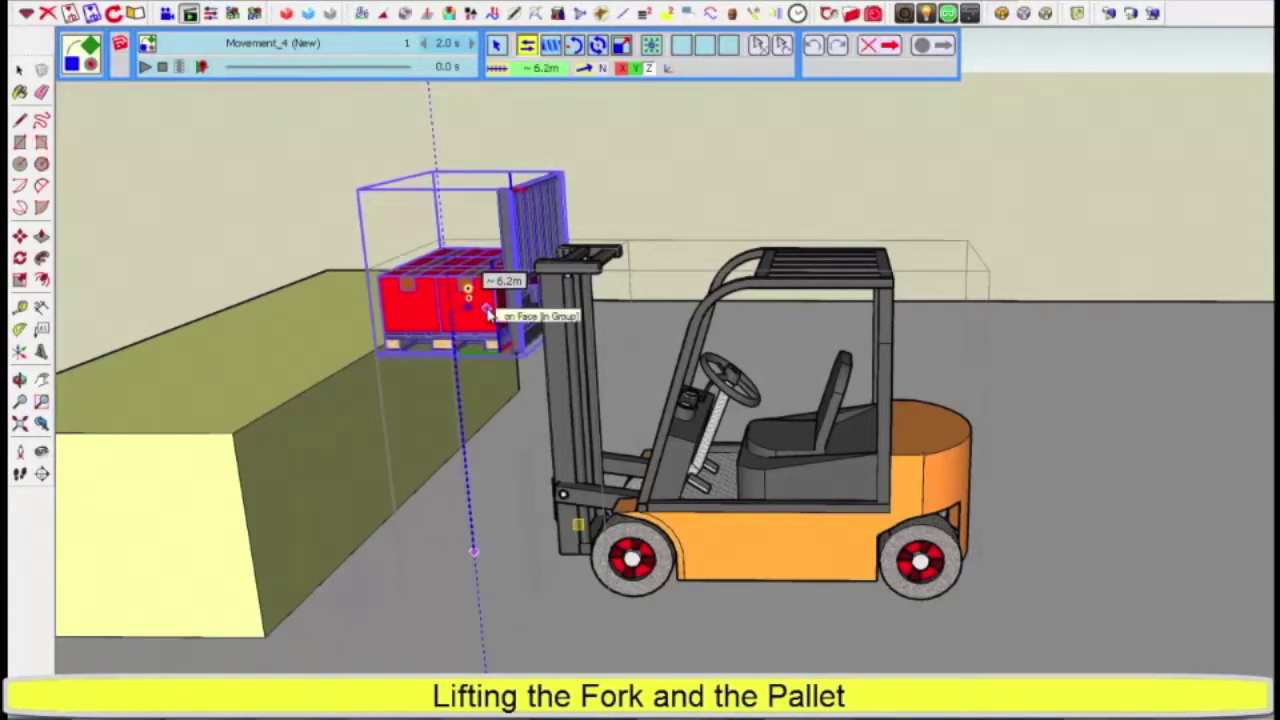
click(488, 313)
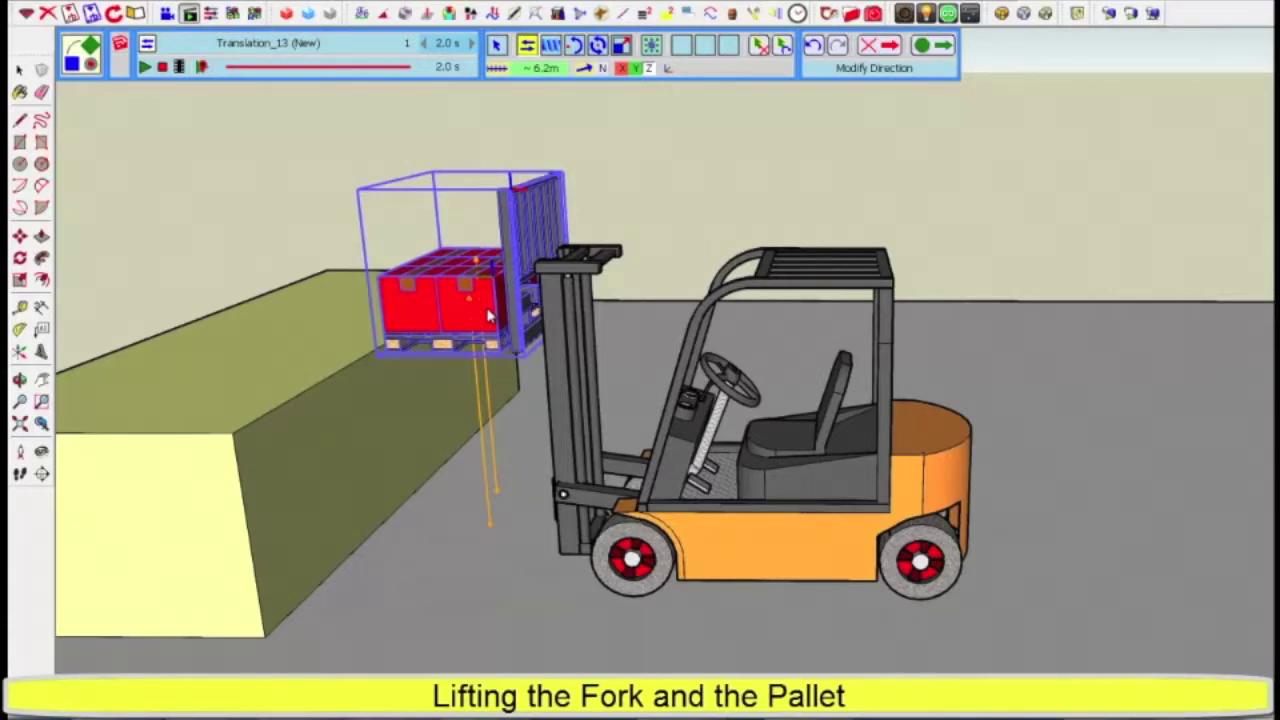
click(146, 68)
- Validate the lift movement to bring up the Name of the Sequence prompt
click(922, 48)
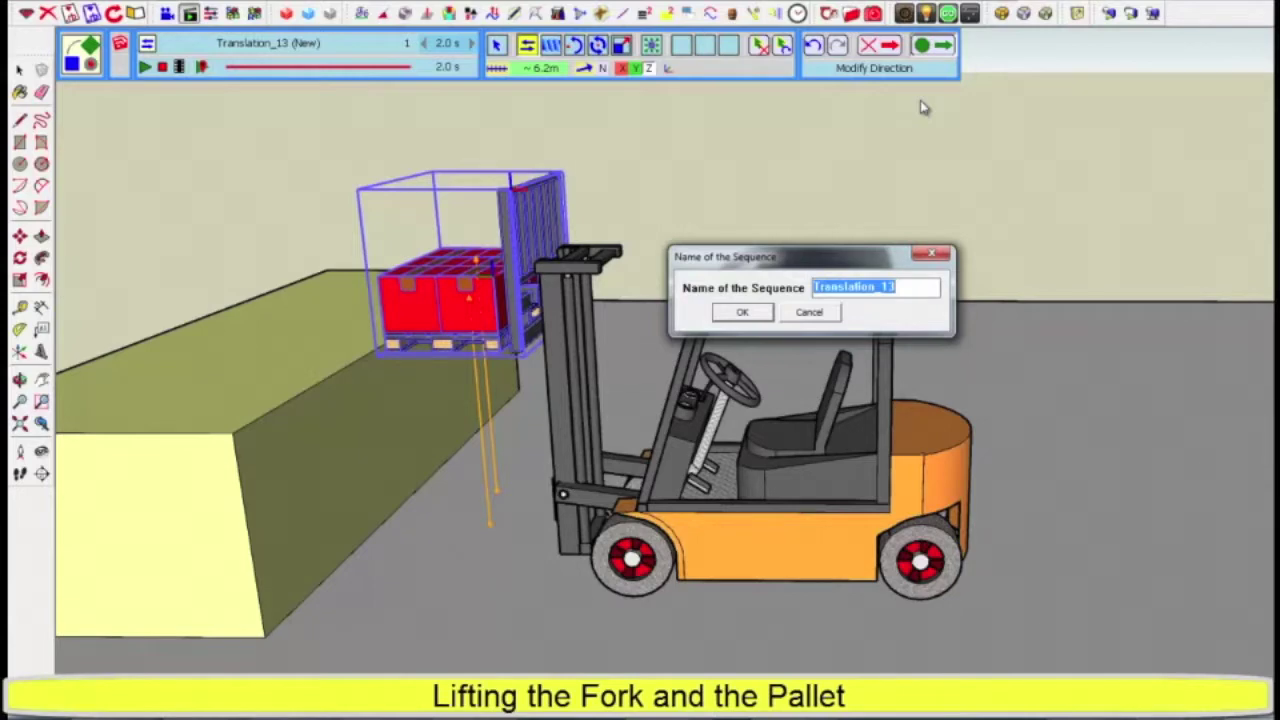
- Name the sequence 'Palette up', adding a 2.0 s clip at 14.6 s in Film_1
text(P)
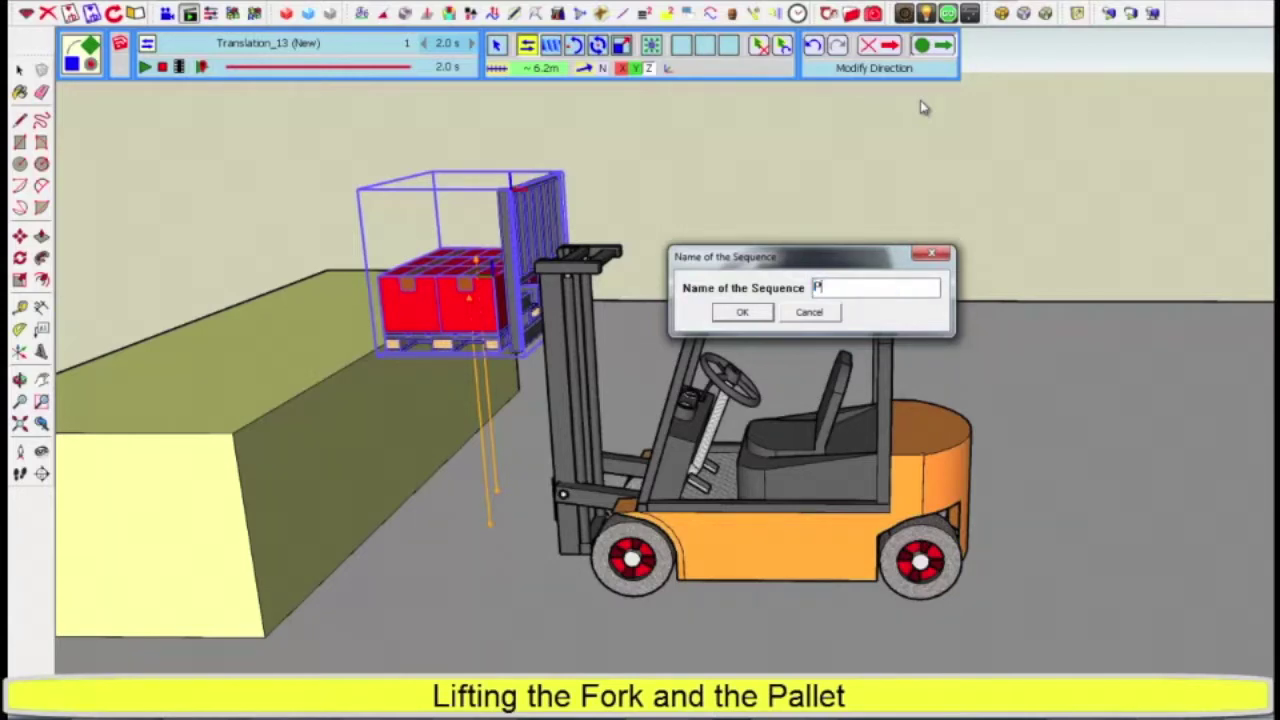
text(alette)
text( up)
click(743, 313)
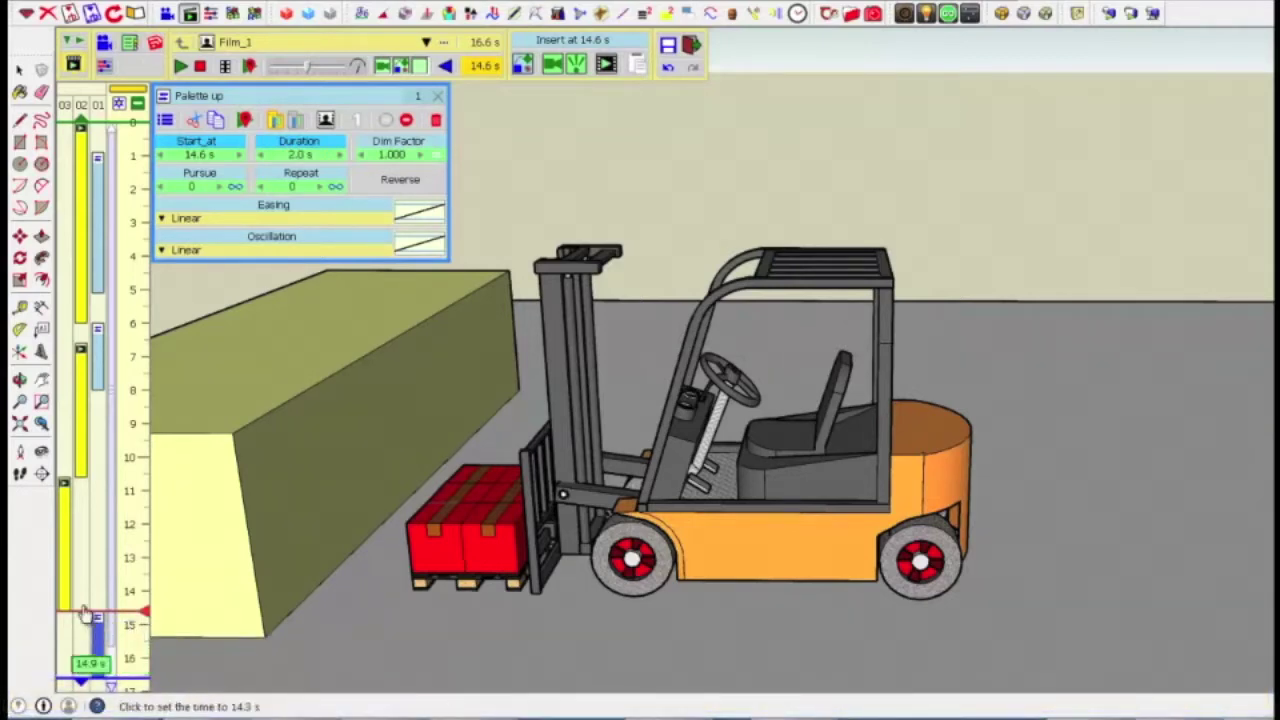
click(133, 484)
- Play Film_1 from 10.5 s through the forklift's arrival and the pallet lift
key(space)
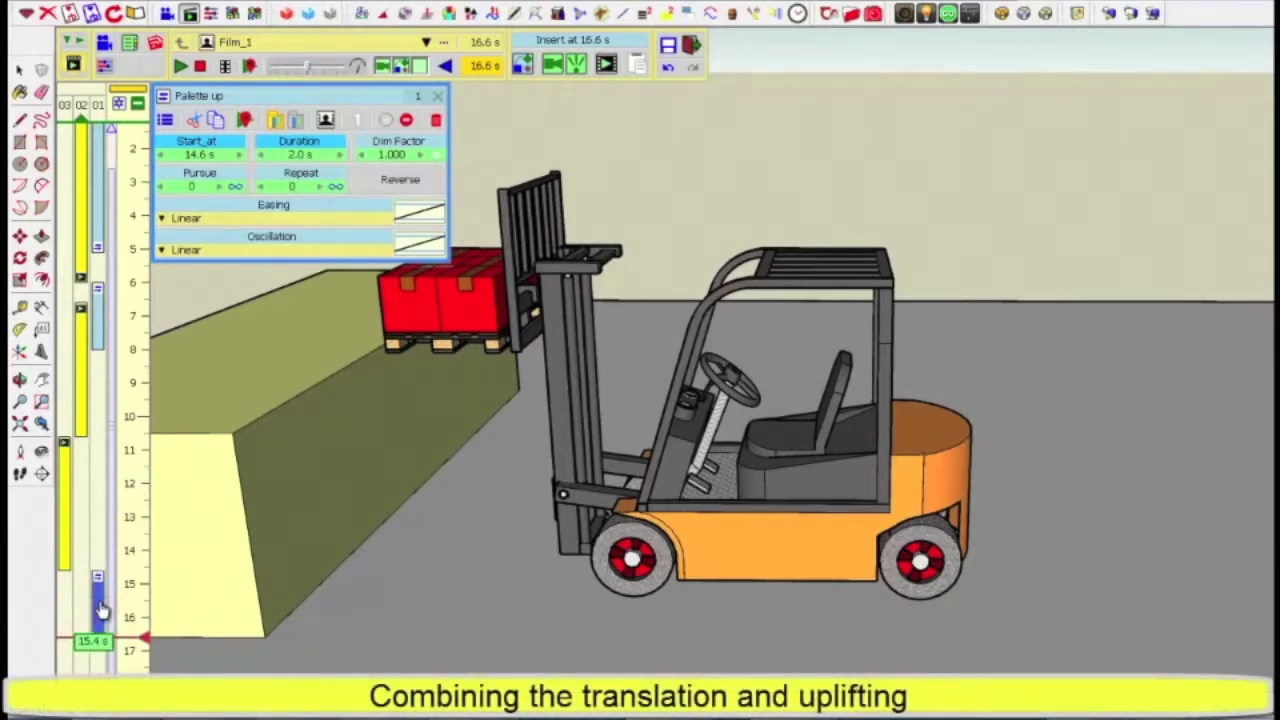
- Move the Palette up clip earlier so it starts at 11.7 s
drag(97, 598, 100, 523)
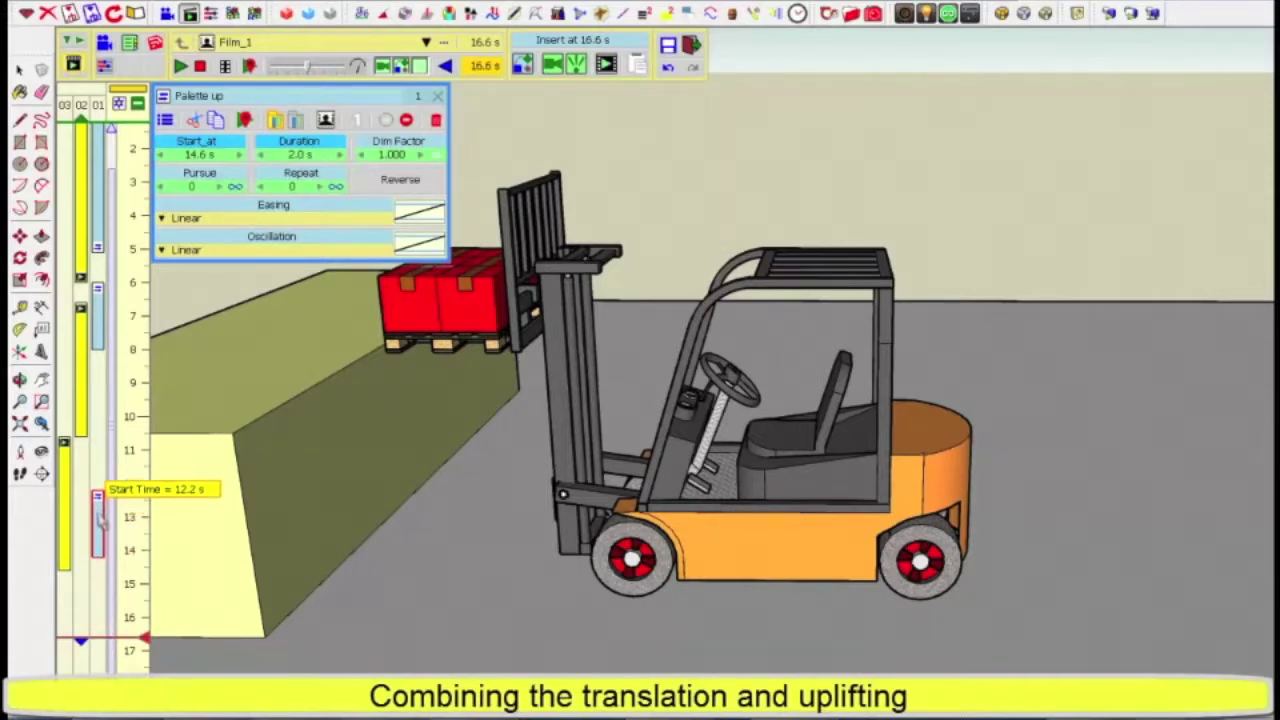
drag(100, 523, 103, 513)
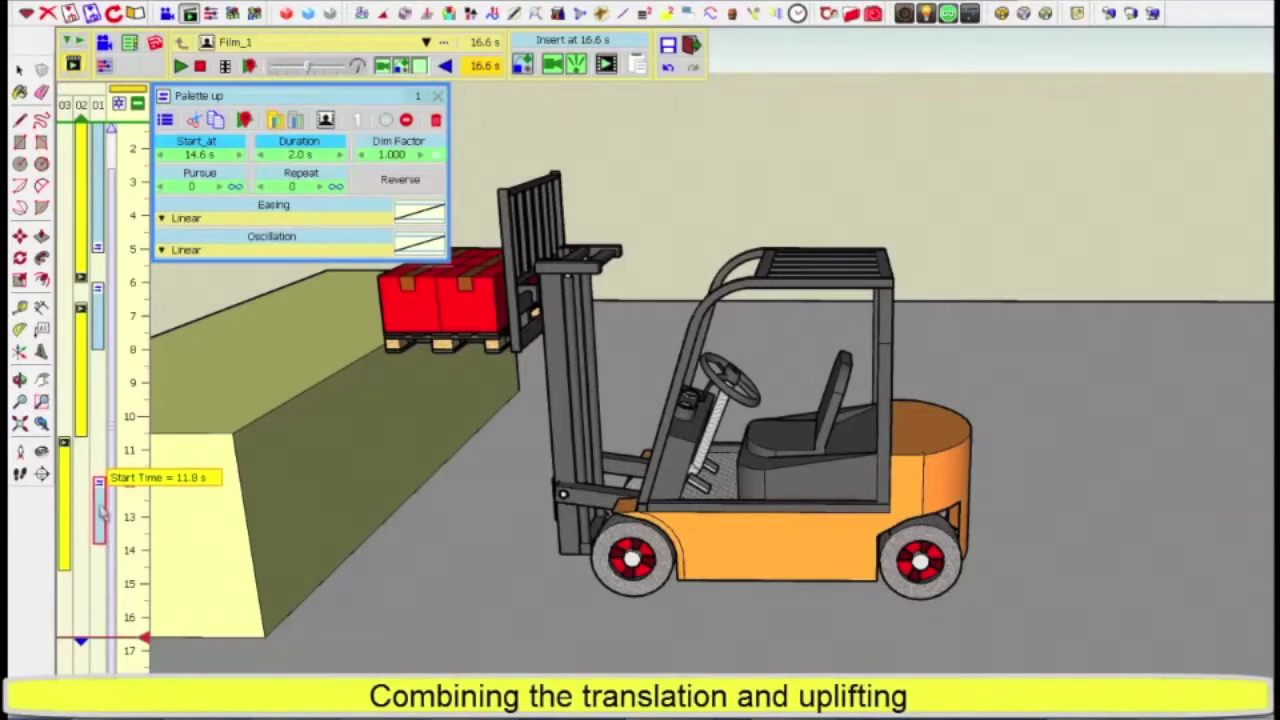
drag(103, 510, 102, 507)
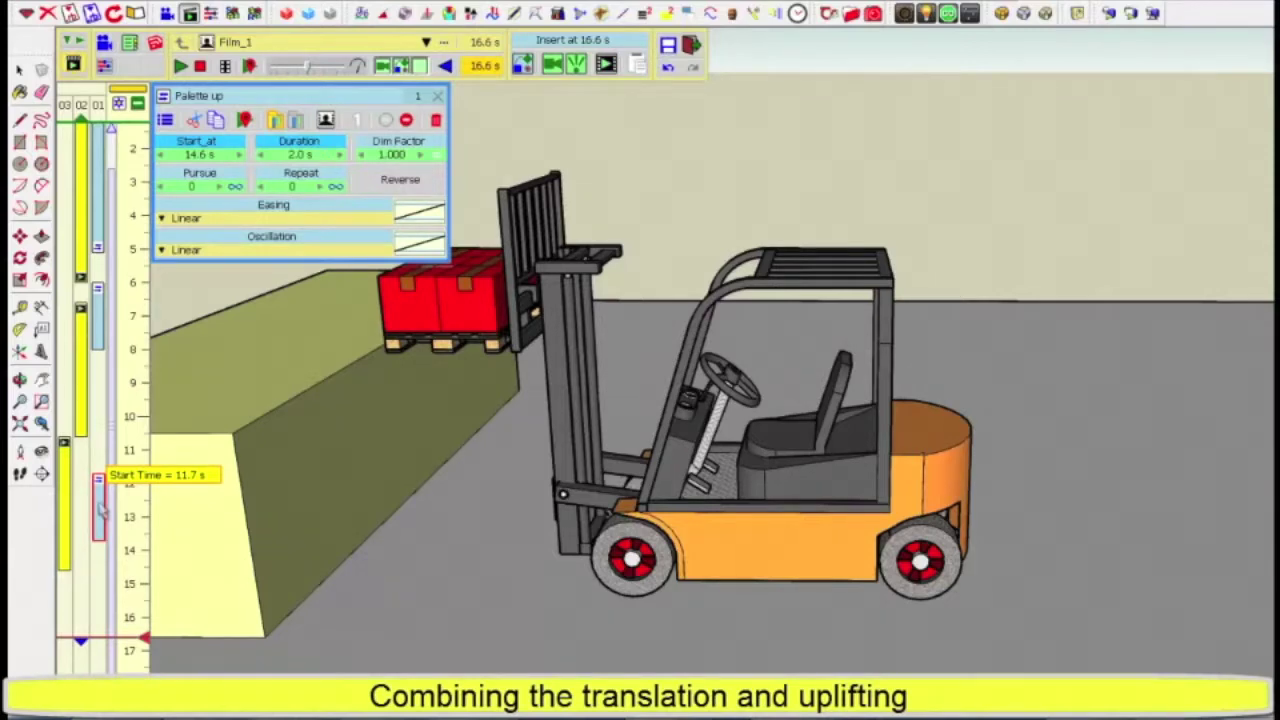
drag(102, 508, 102, 508)
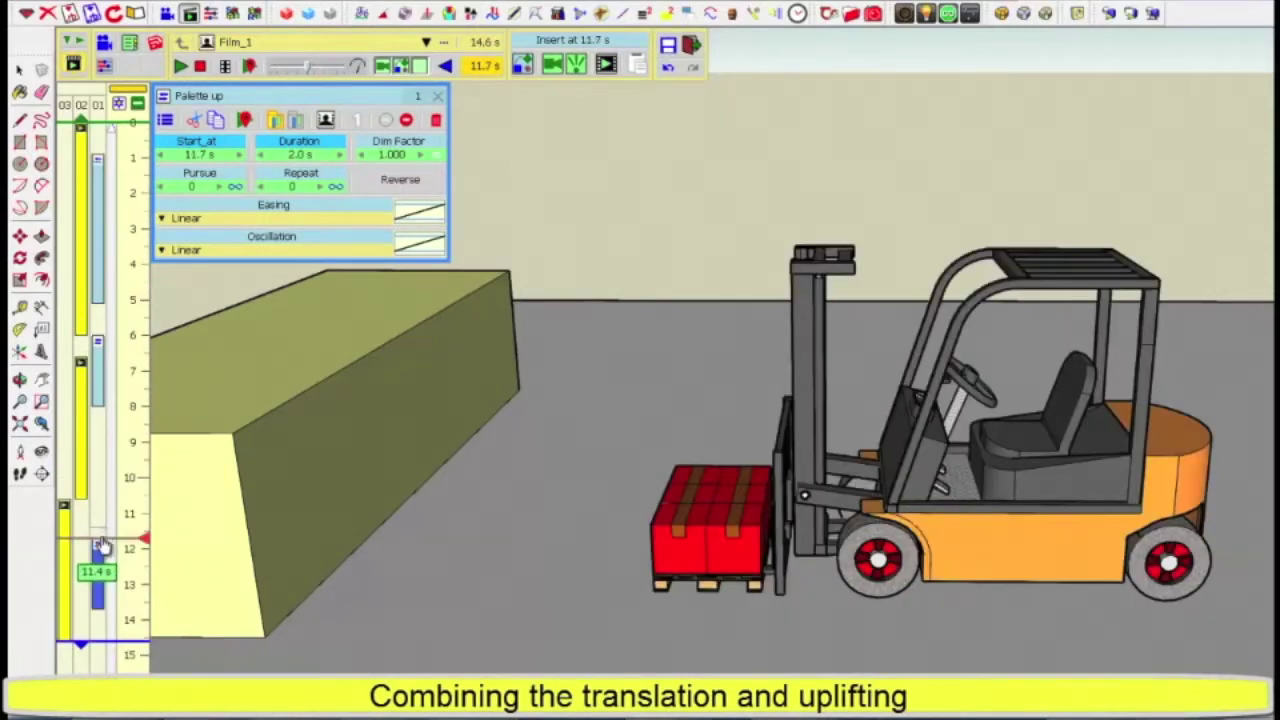
- Lengthen the Palette up clip's duration to 3.6 s
drag(103, 565, 97, 609)
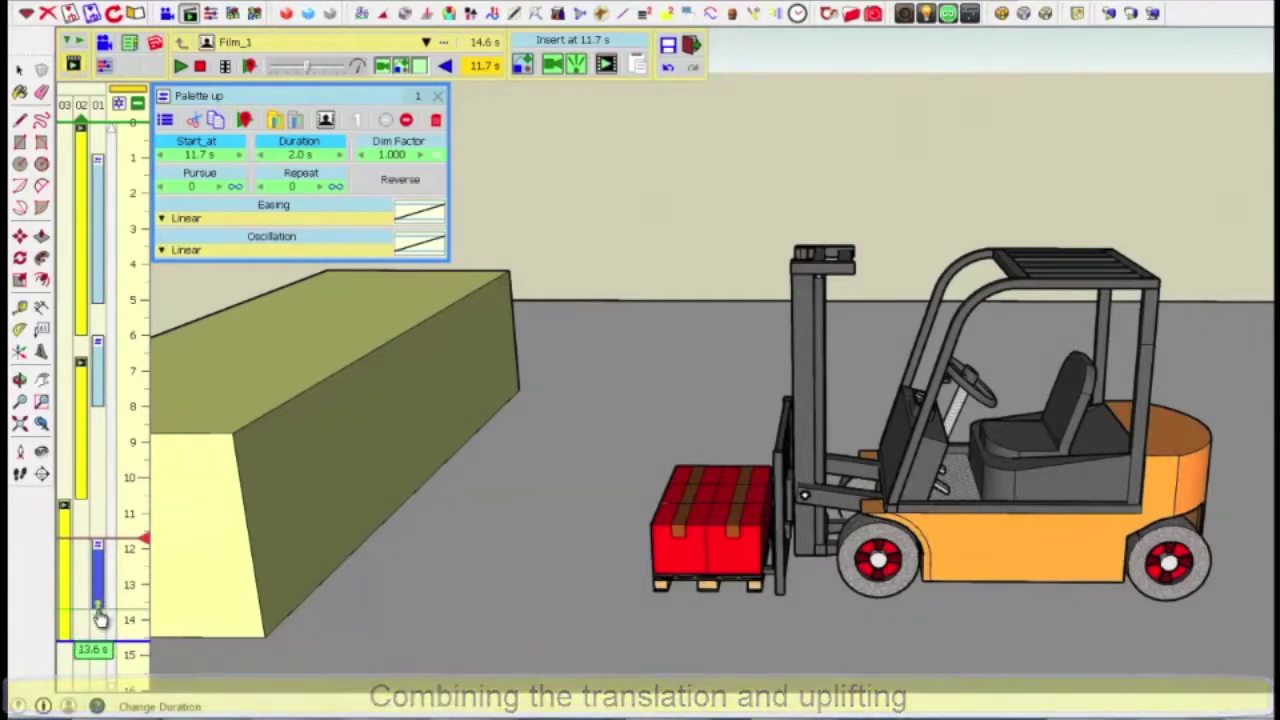
drag(97, 609, 98, 660)
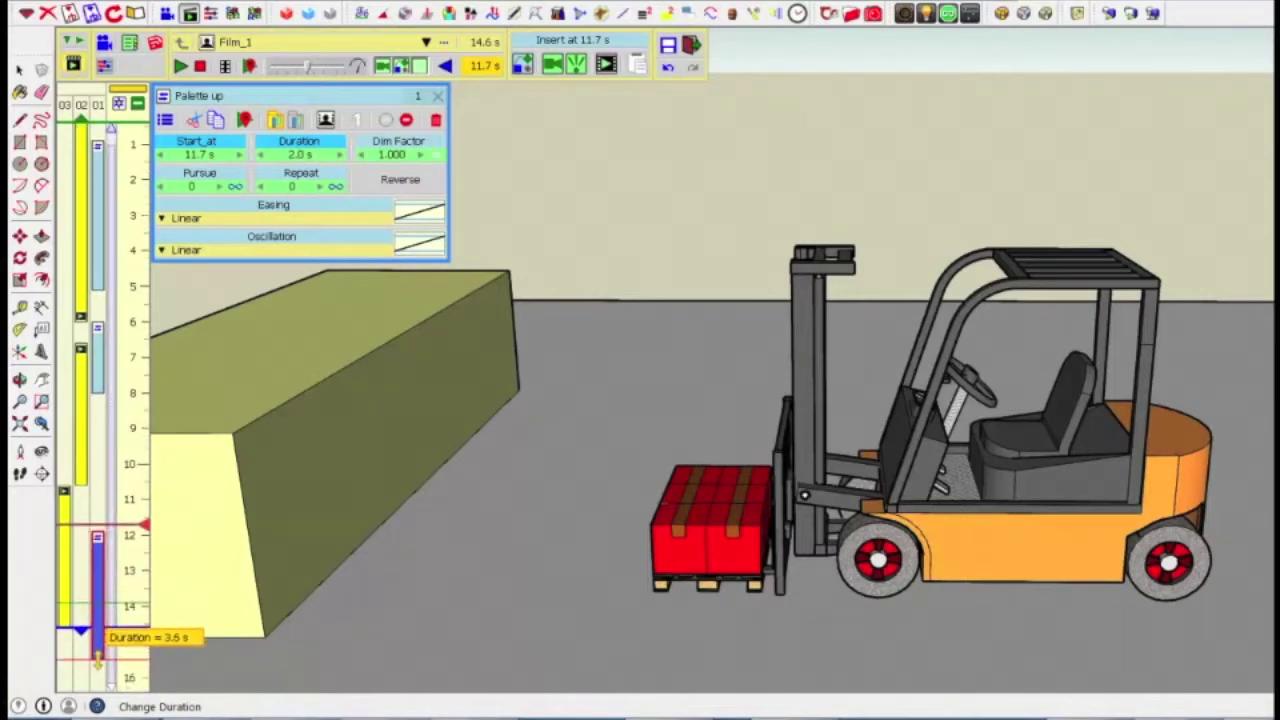
drag(98, 660, 98, 662)
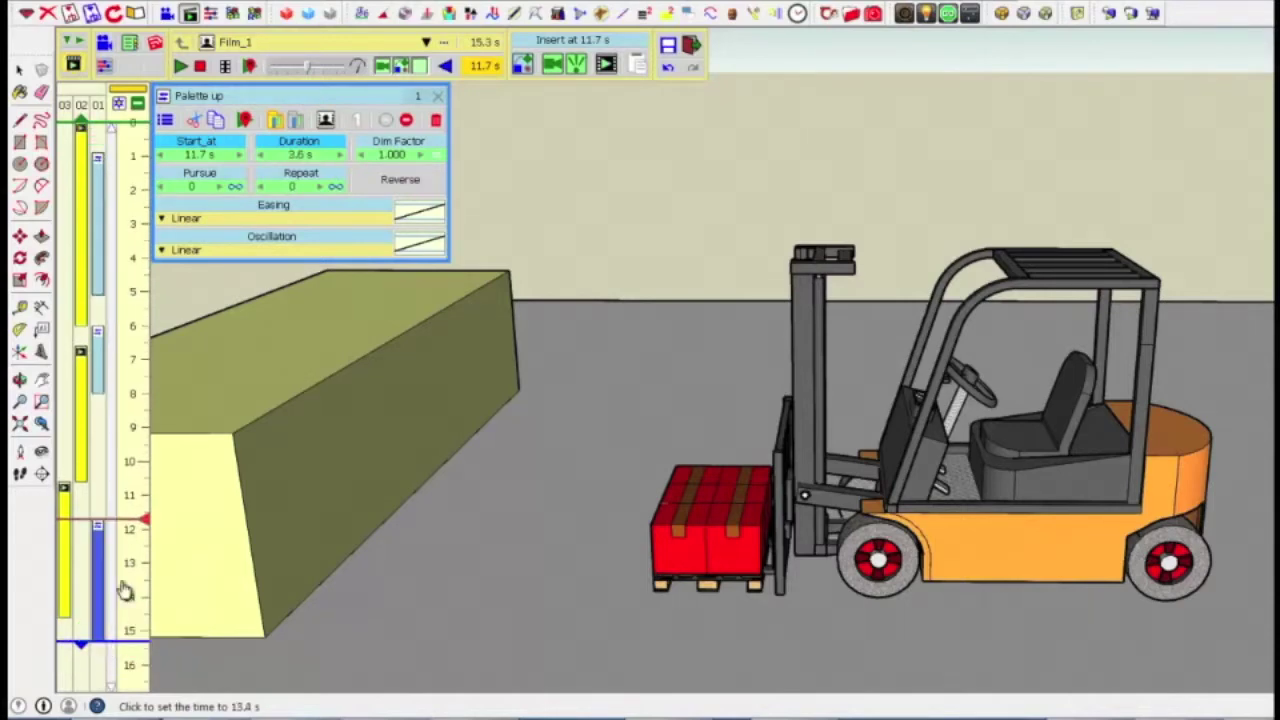
click(134, 461)
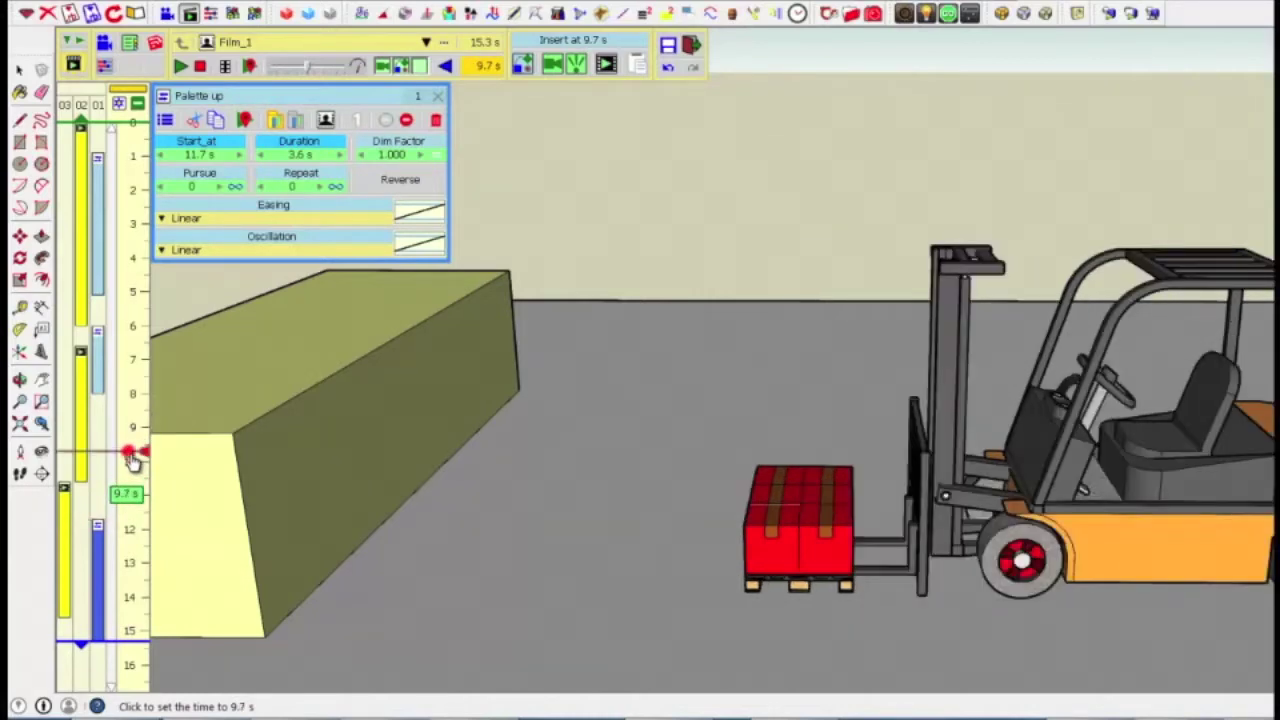
- Play Film_1 through to 15.3 s and save all animation data in the model
key(space)
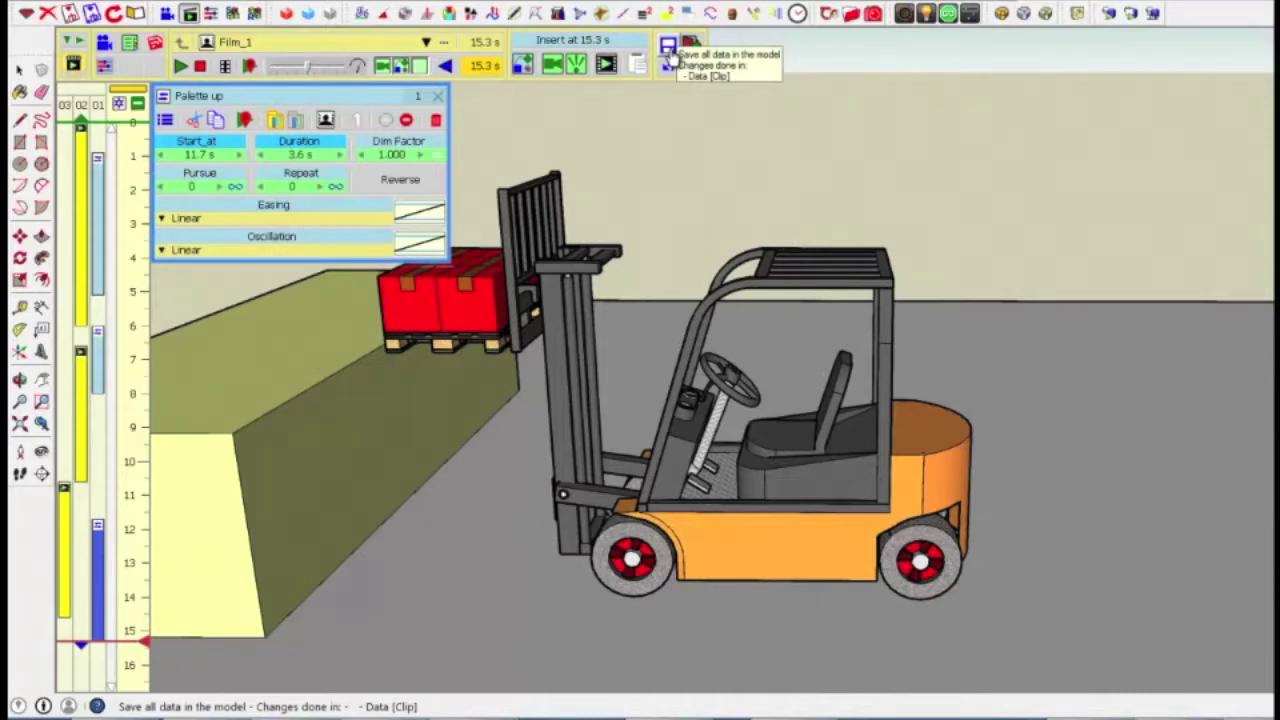
click(669, 48)
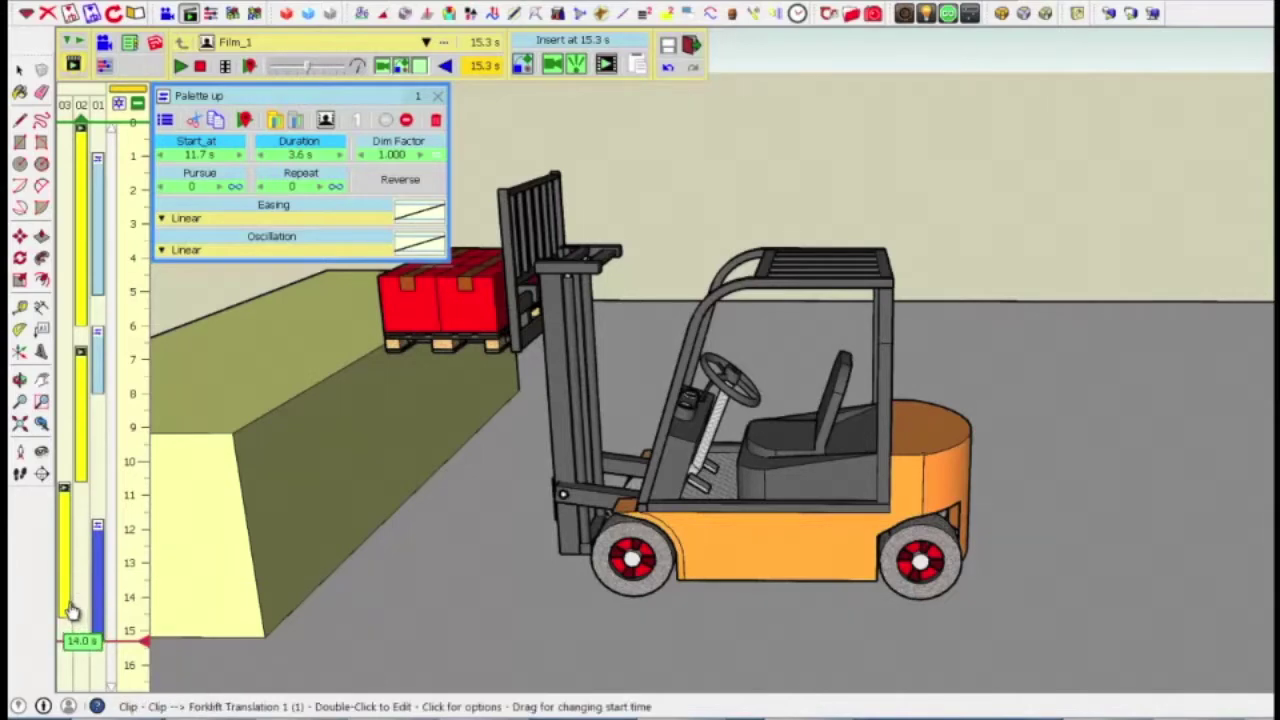
drag(71, 610, 65, 575)
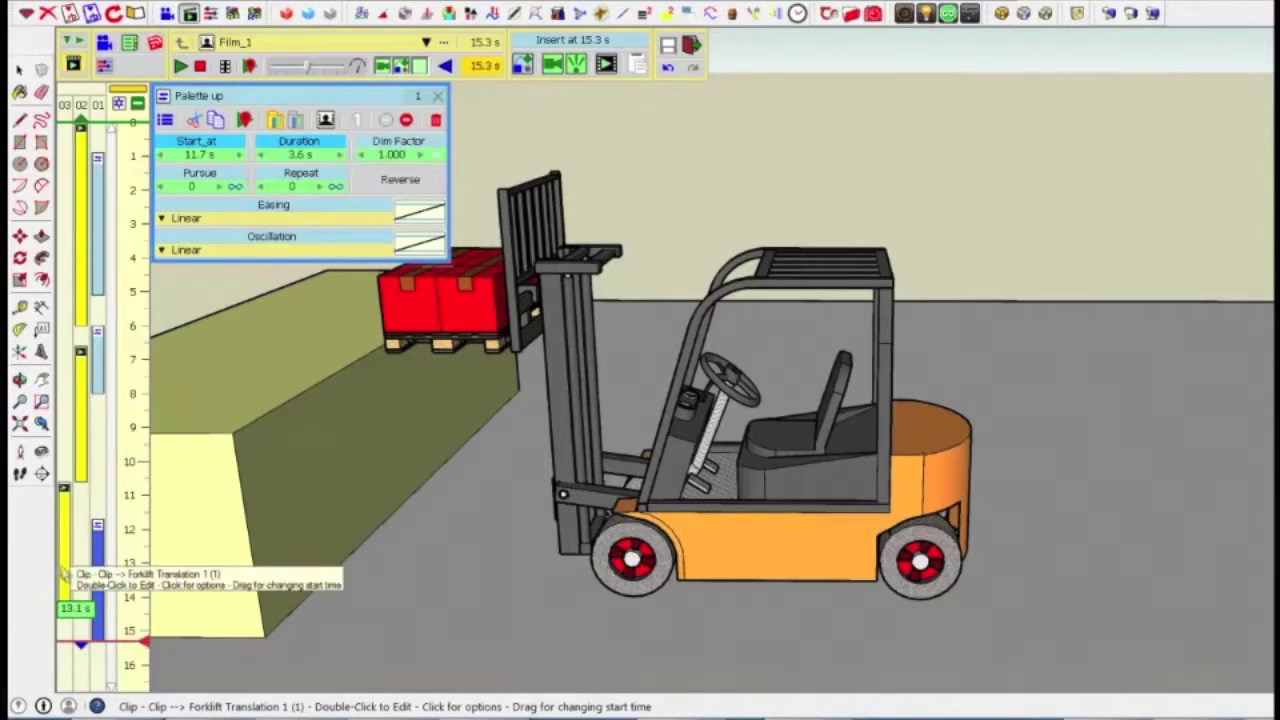
- Select the Forklift Translation 1 (1) clip and step its Dim Factor from 0.600 up to 1.000
click(63, 571)
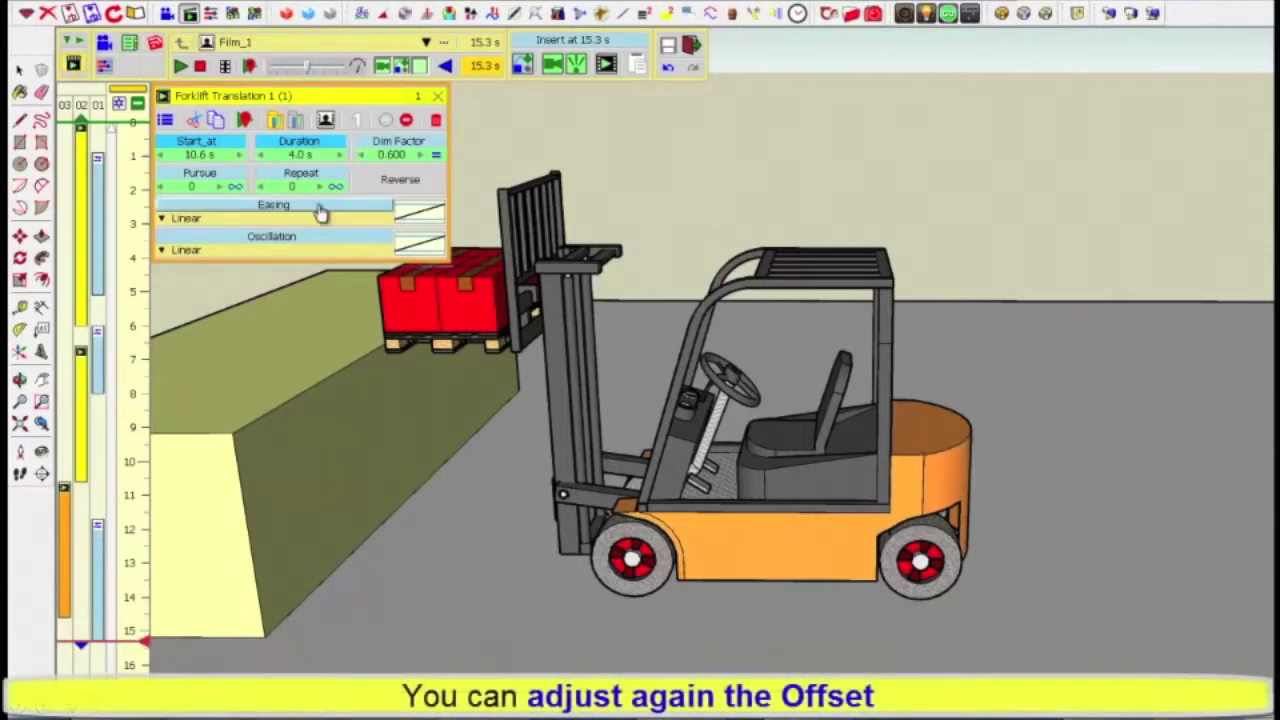
click(424, 158)
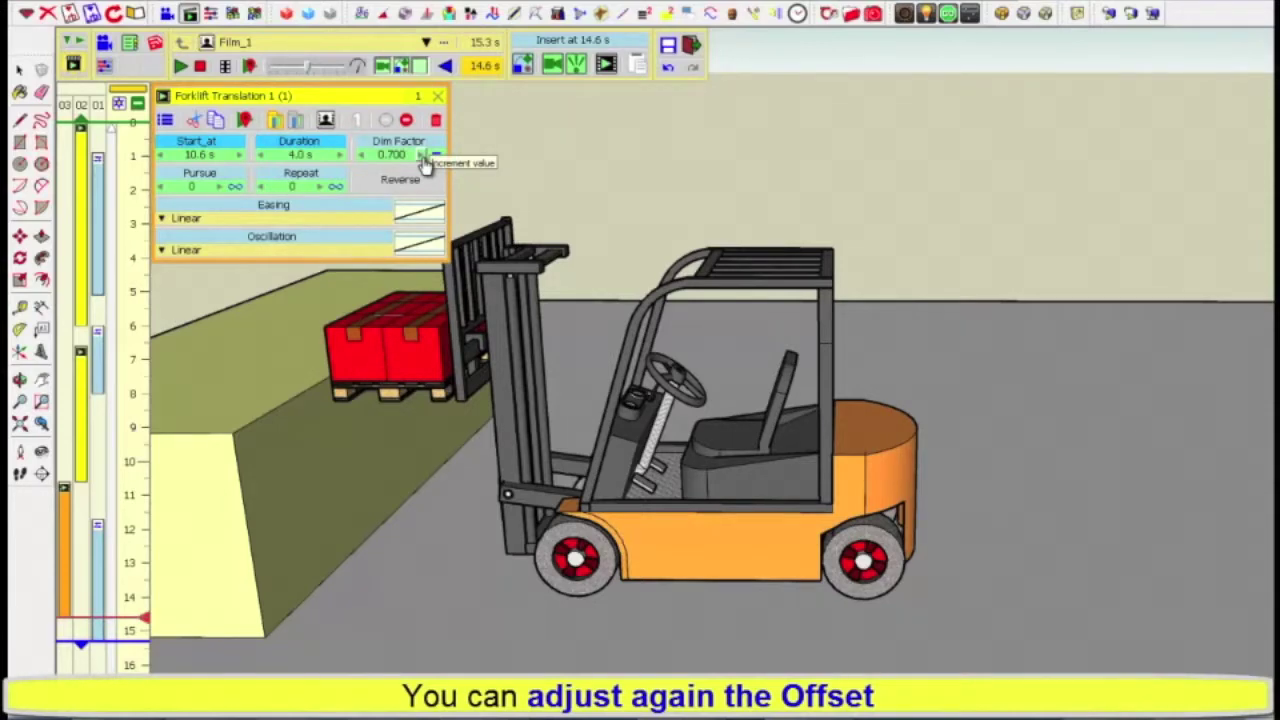
click(424, 158)
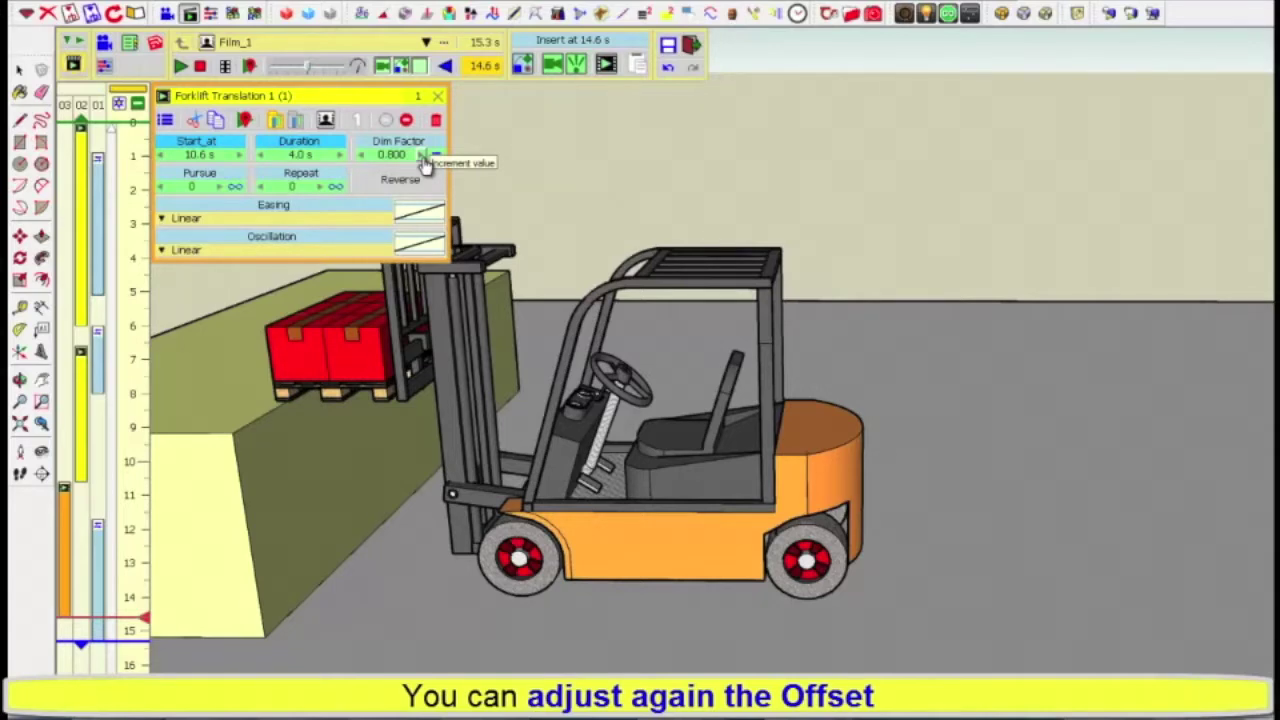
click(424, 158)
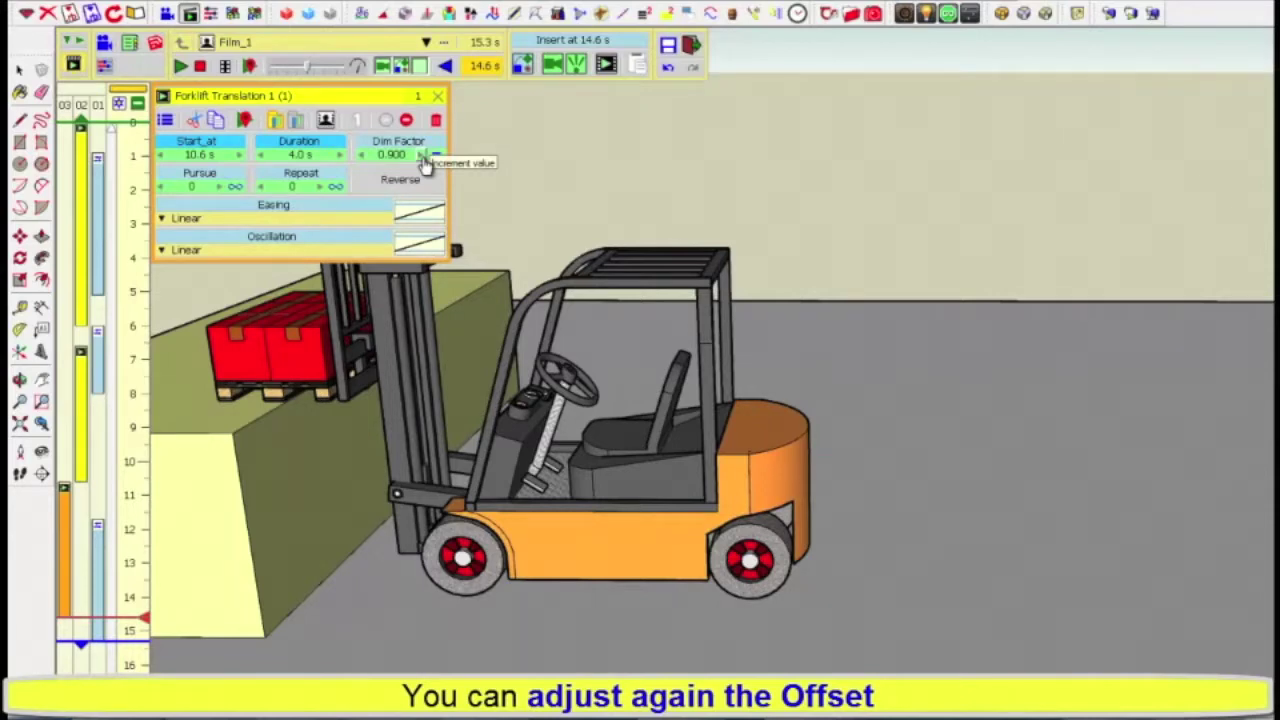
click(423, 158)
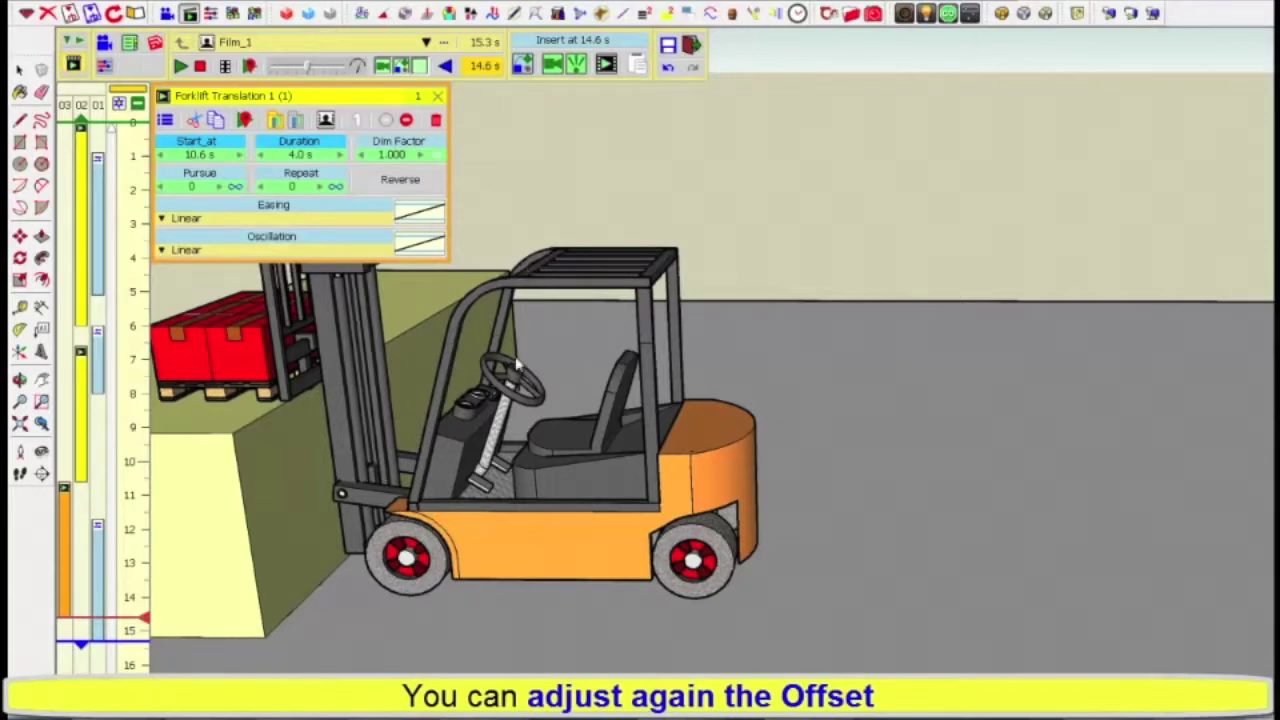
mouse_move(524, 370)
middle_down()
mouse_move(666, 331)
mouse_move(655, 342)
middle_up()
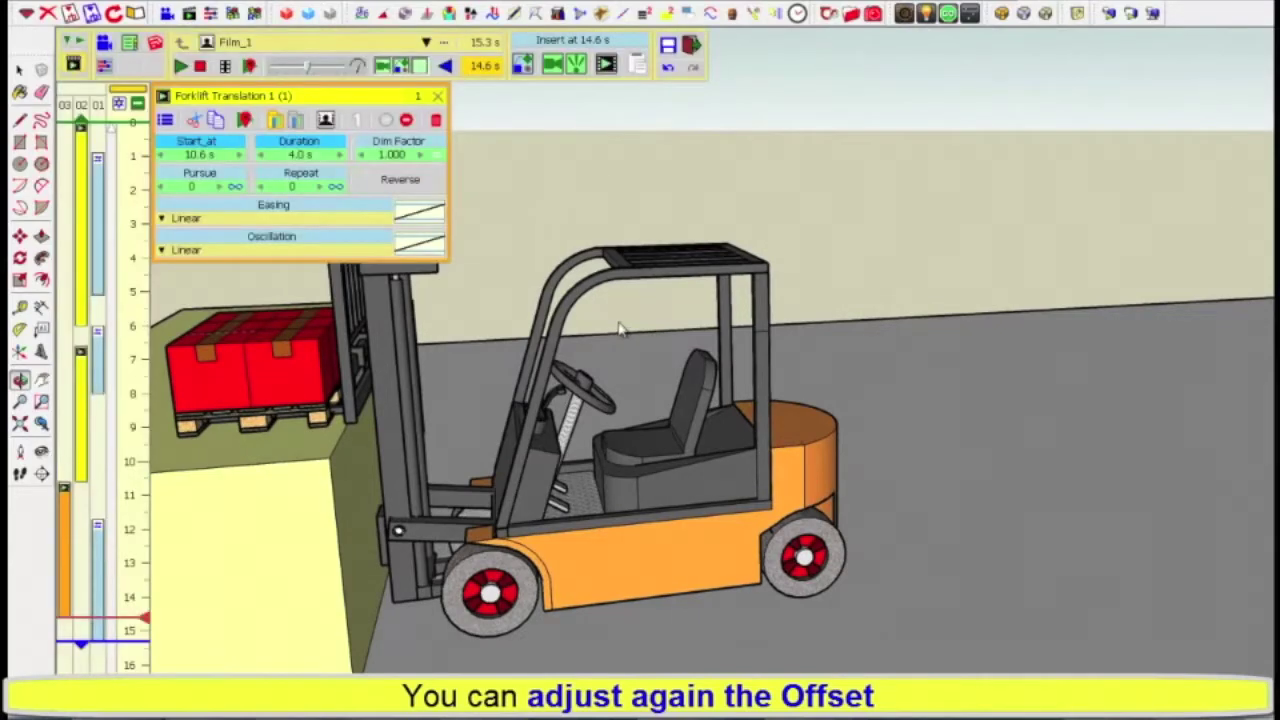
scroll(620, 330, down, 3)
scroll(620, 330, down, 1)
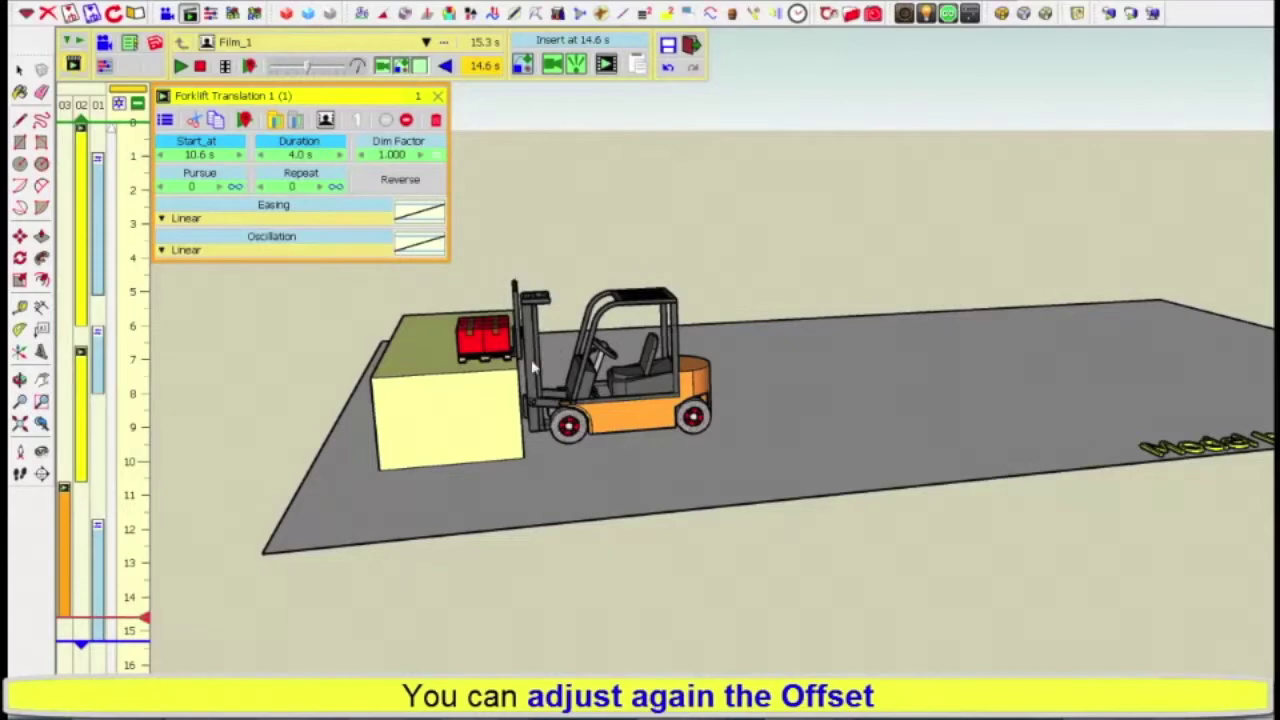
scroll(533, 370, up, 1)
scroll(533, 370, up, 1)
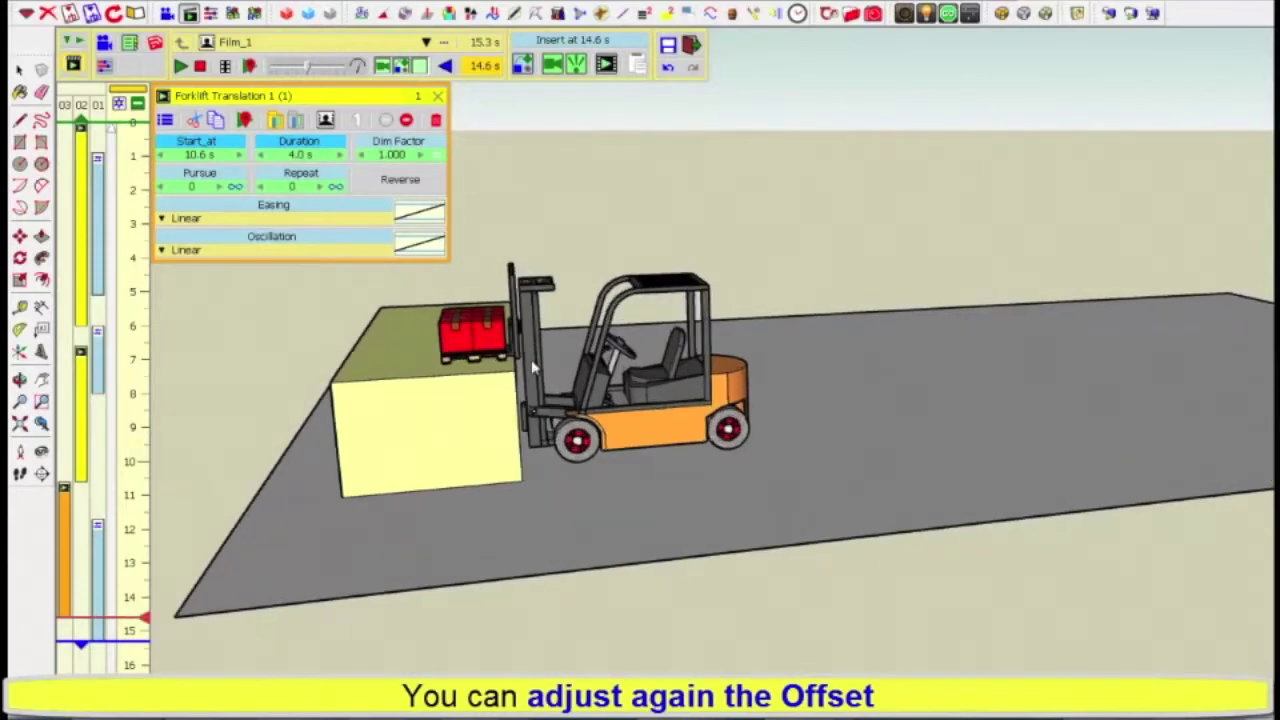
scroll(533, 370, up, 1)
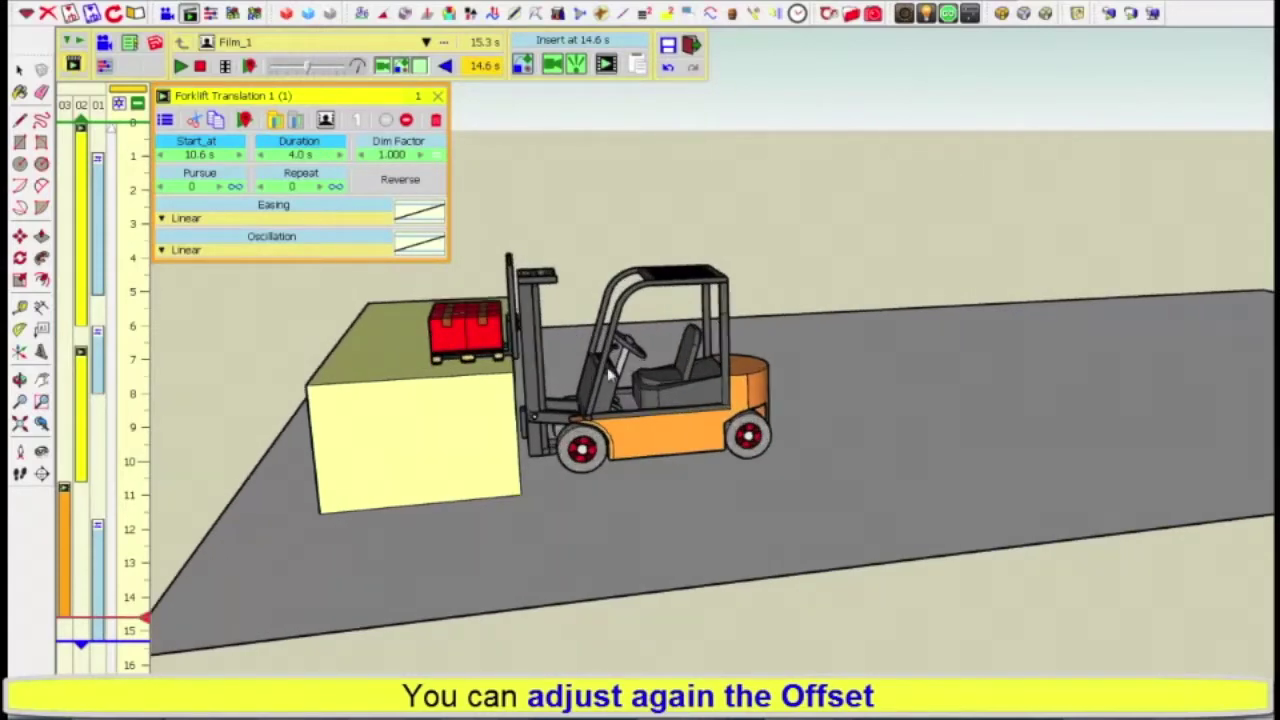
scroll(613, 372, up, 1)
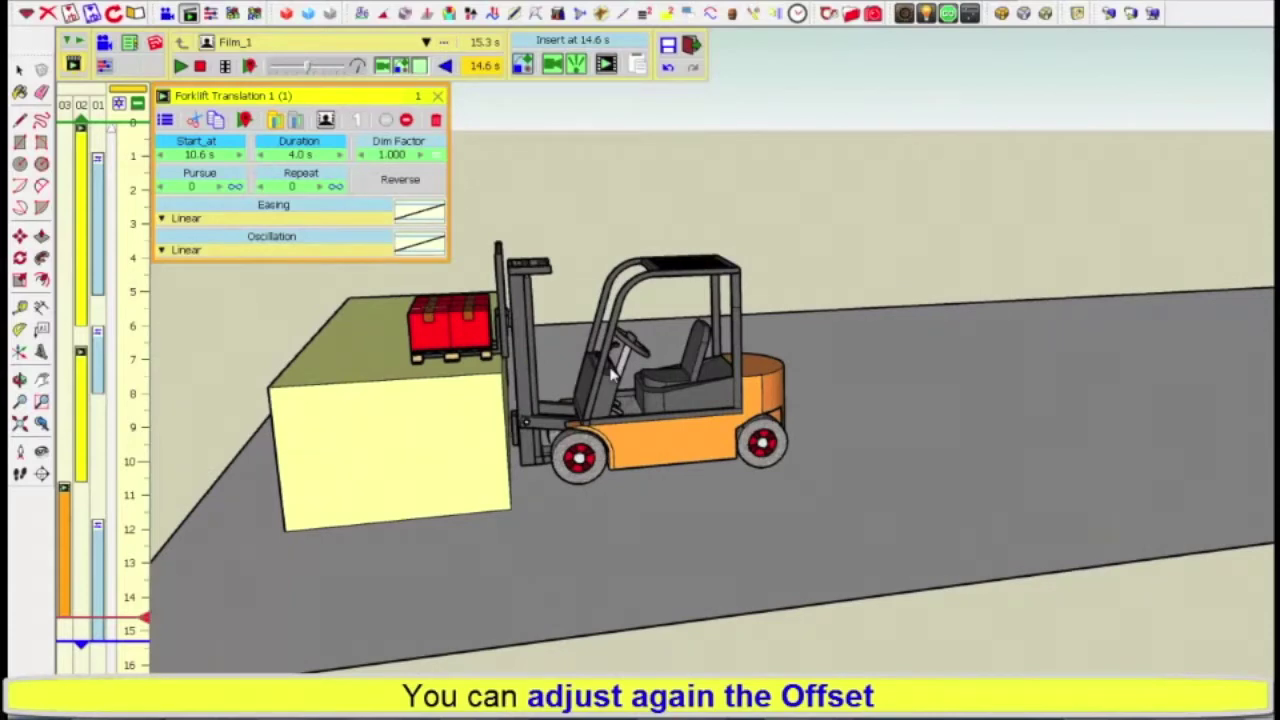
scroll(613, 372, up, 2)
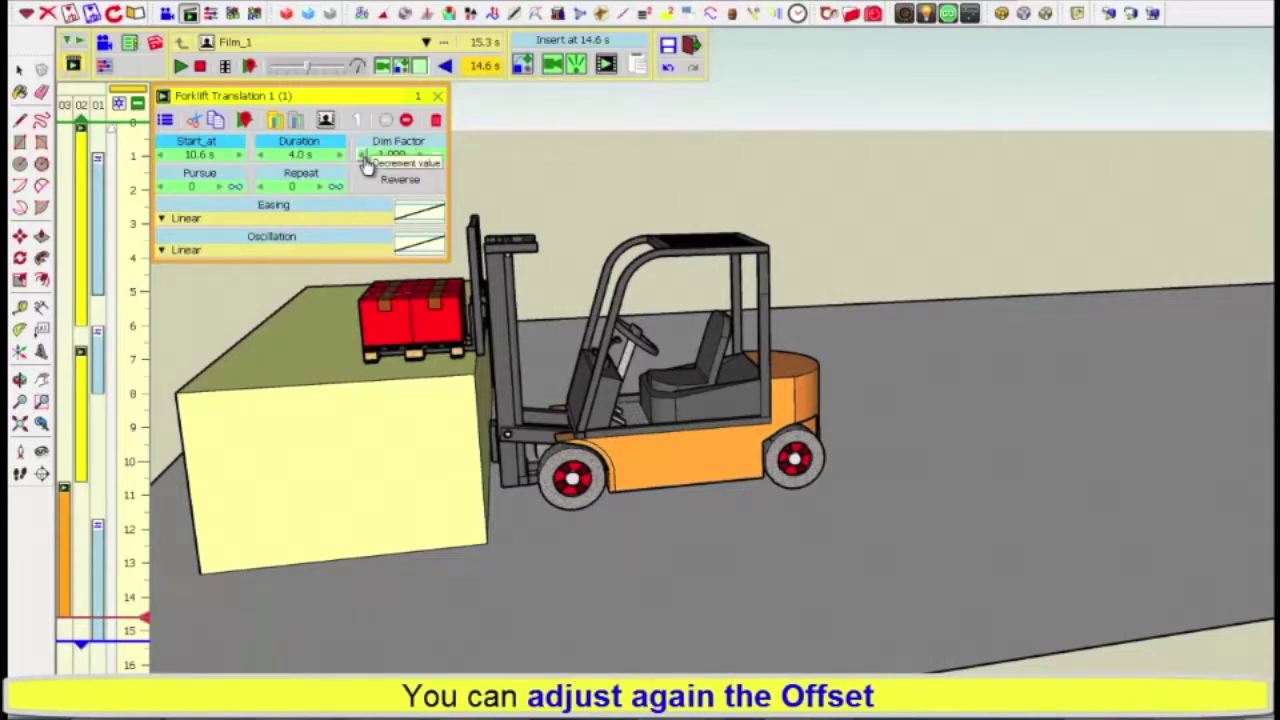
- Lower the Dim Factor to 0.970, then raise it back to settle at 0.990
click(362, 156)
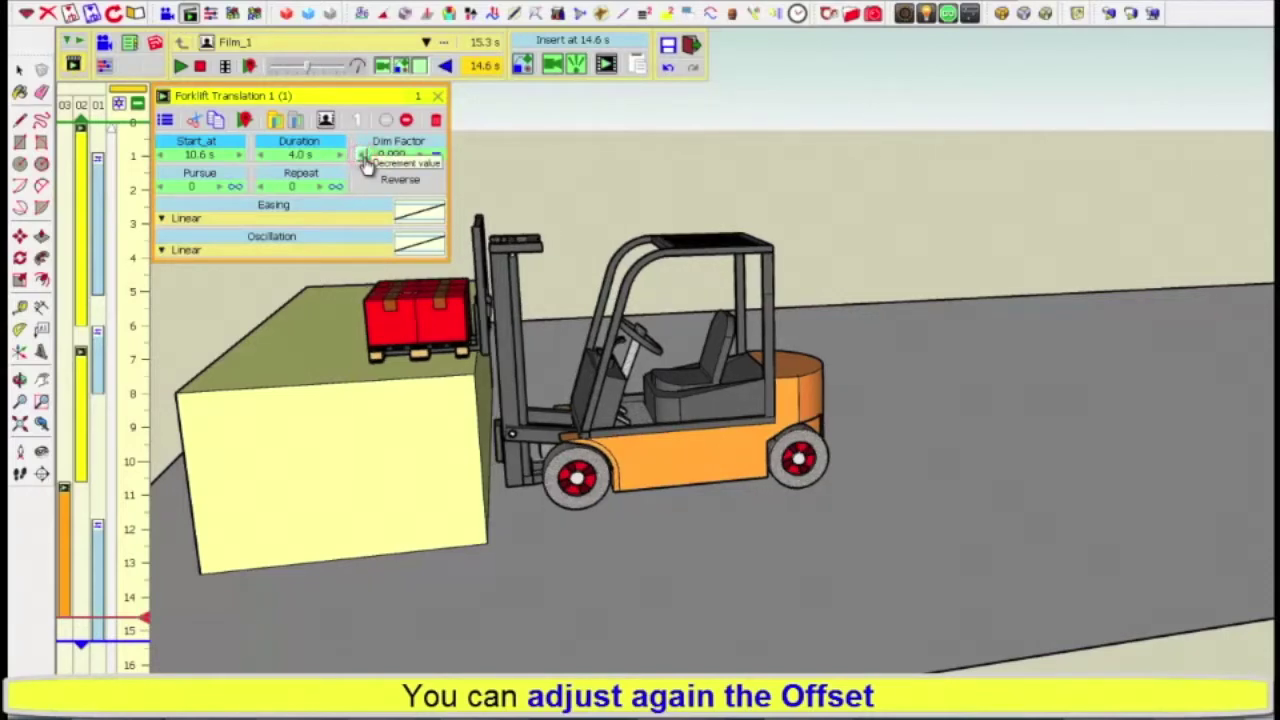
click(362, 156)
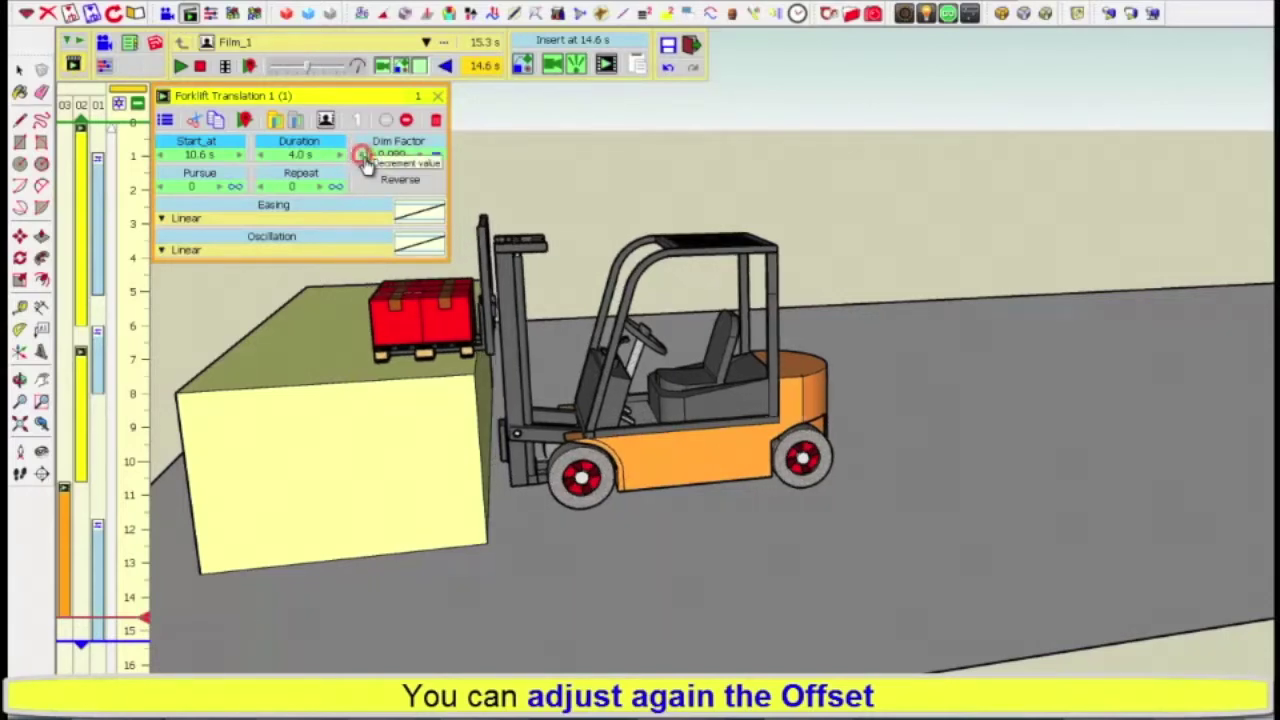
click(362, 156)
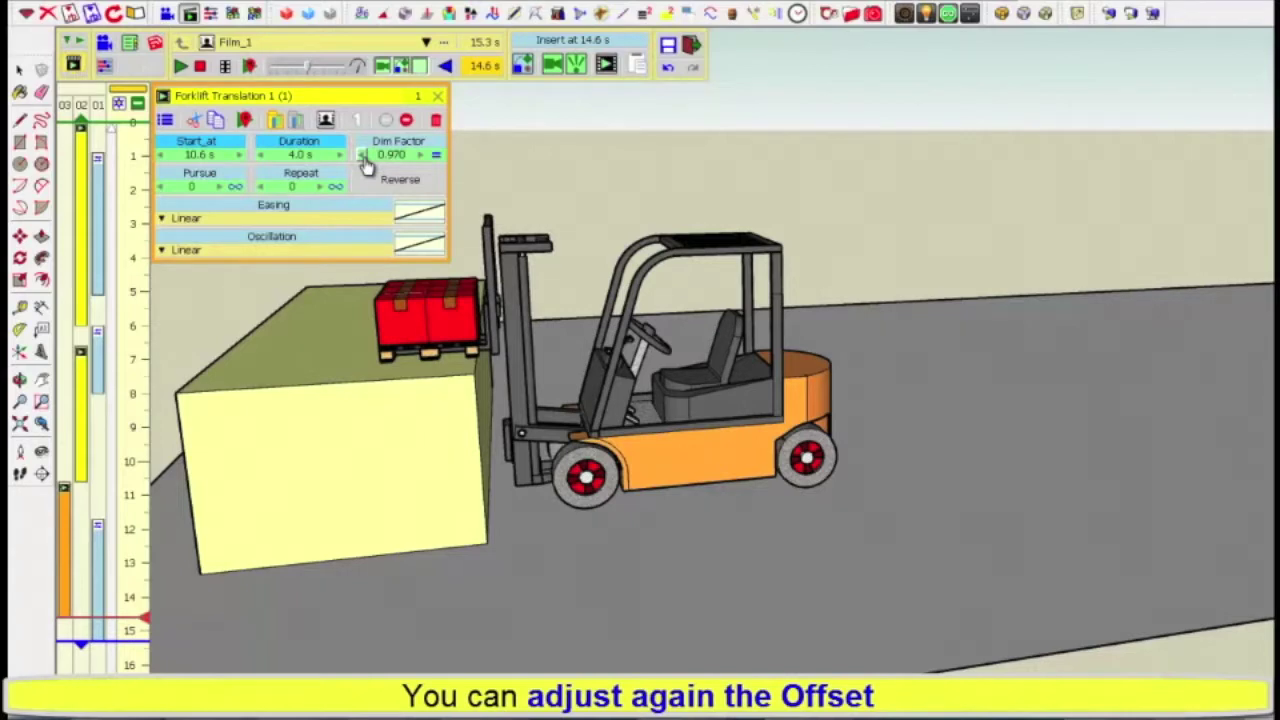
click(422, 157)
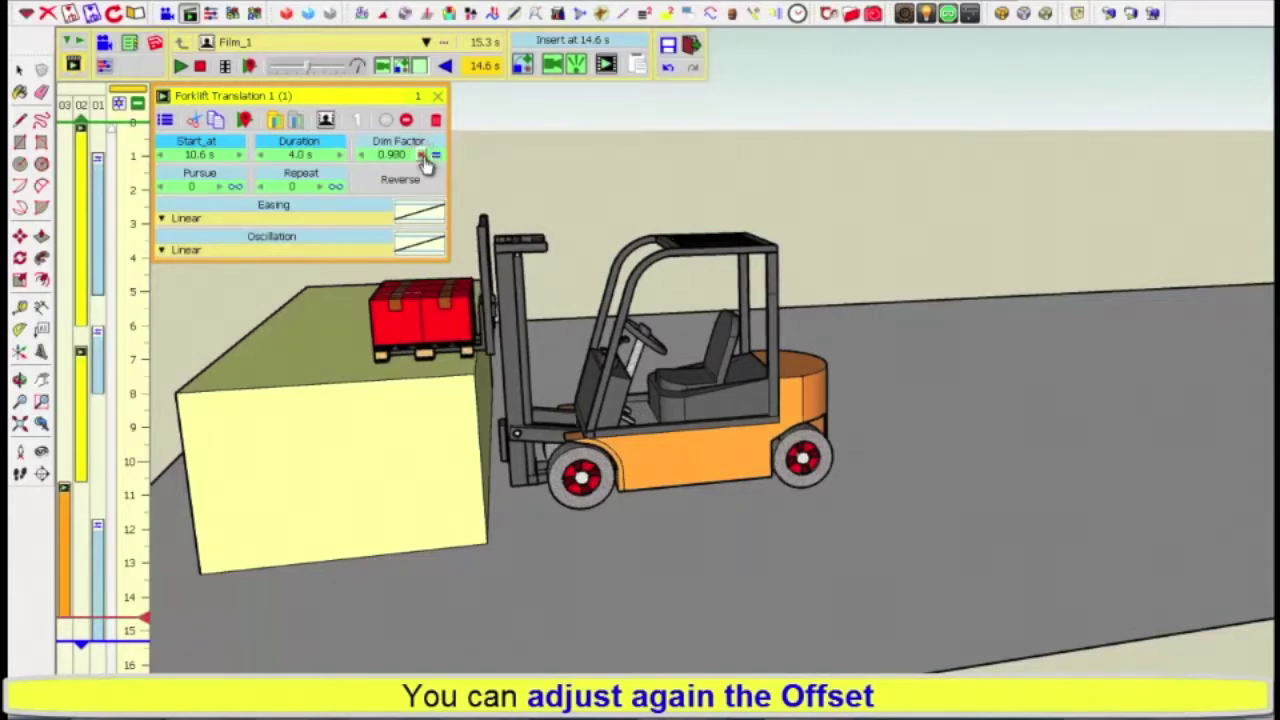
click(422, 157)
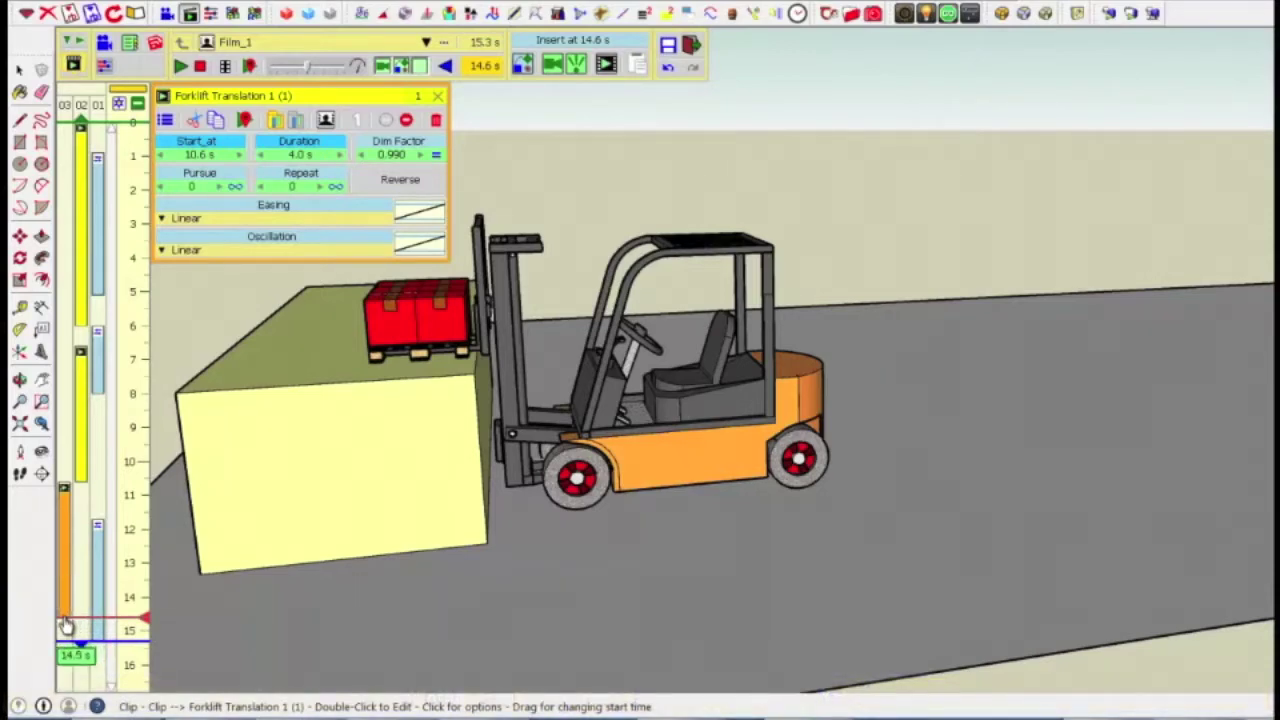
- Stretch the Forklift Translation 1 (1) clip's duration from 4.0 s to 5.3 s
drag(64, 626, 64, 616)
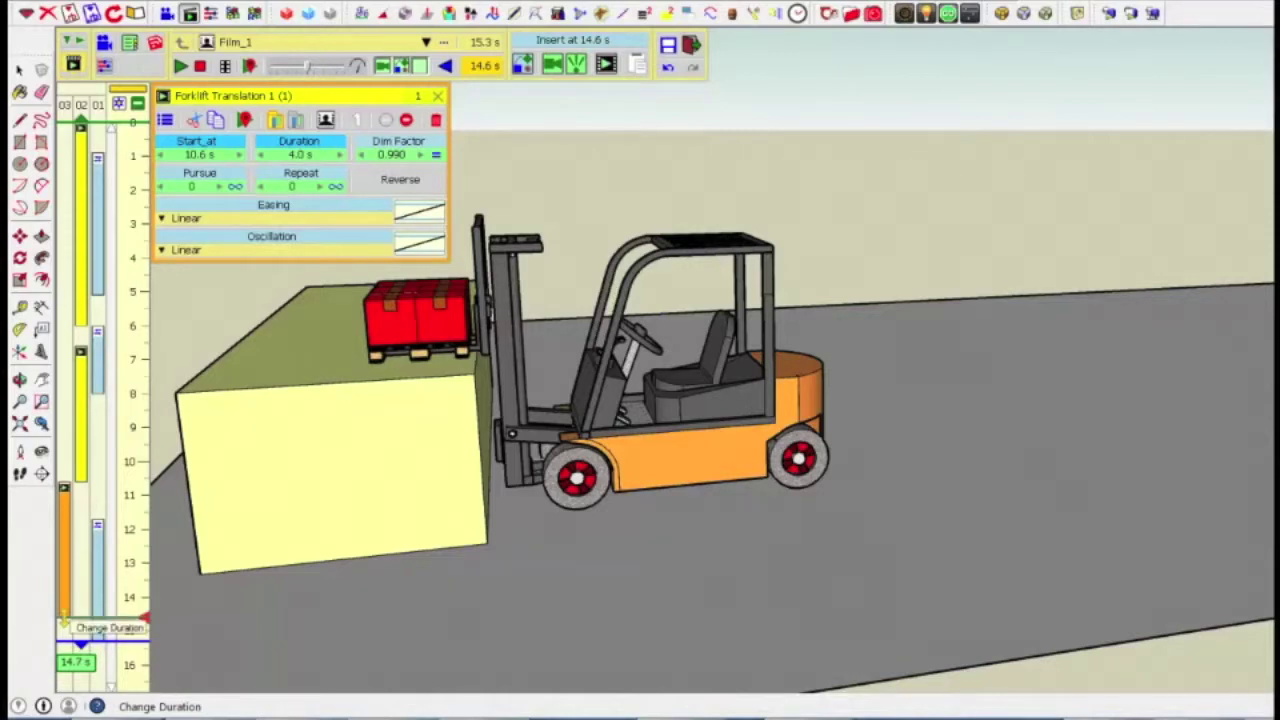
drag(64, 617, 64, 655)
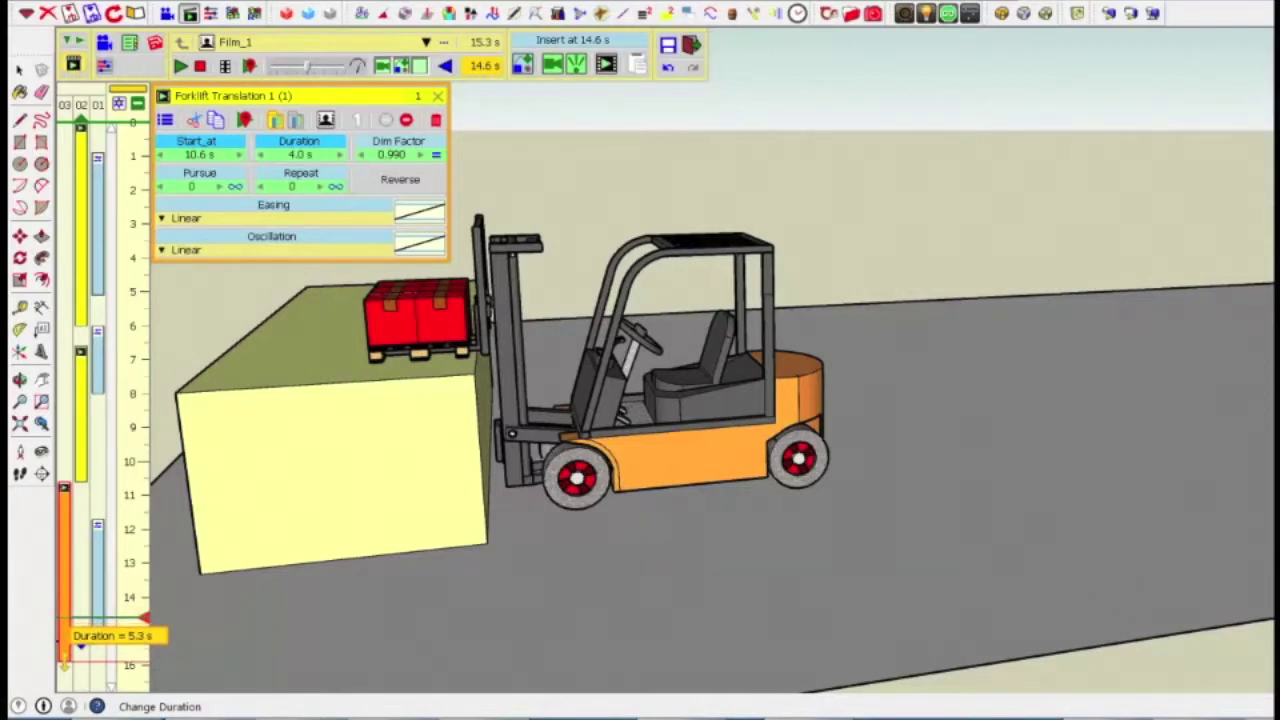
drag(64, 658, 66, 668)
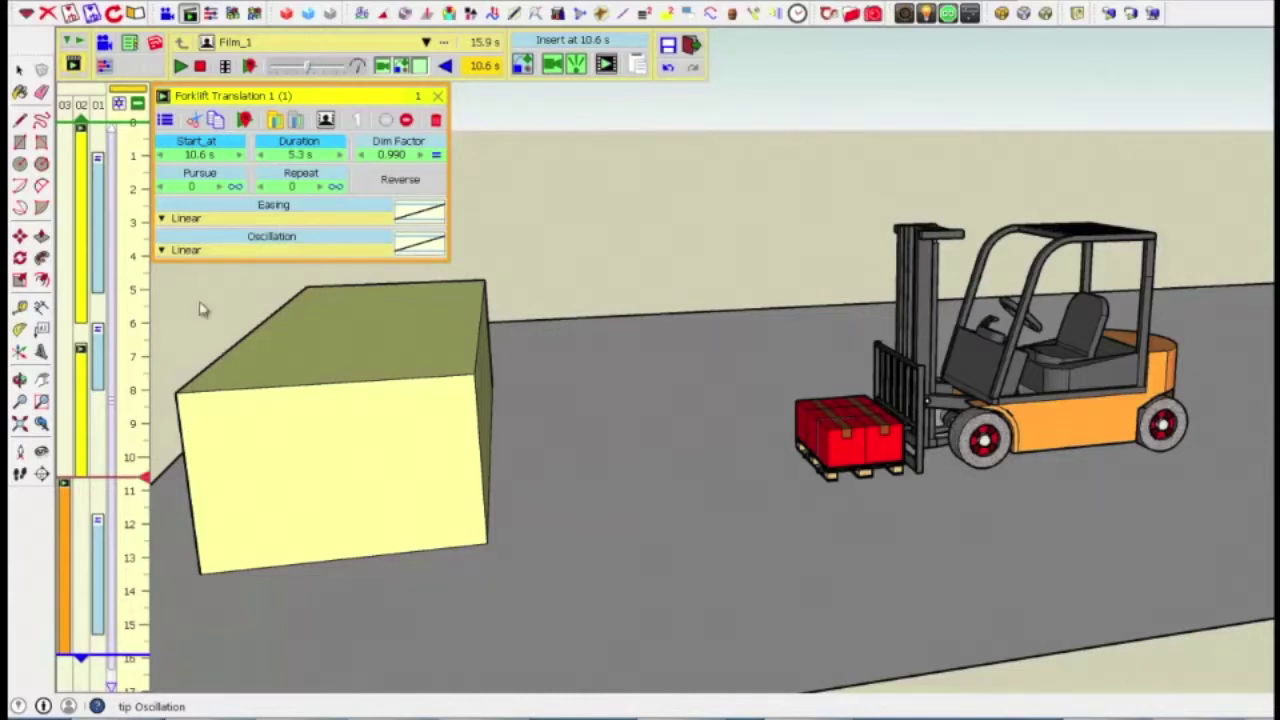
click(183, 68)
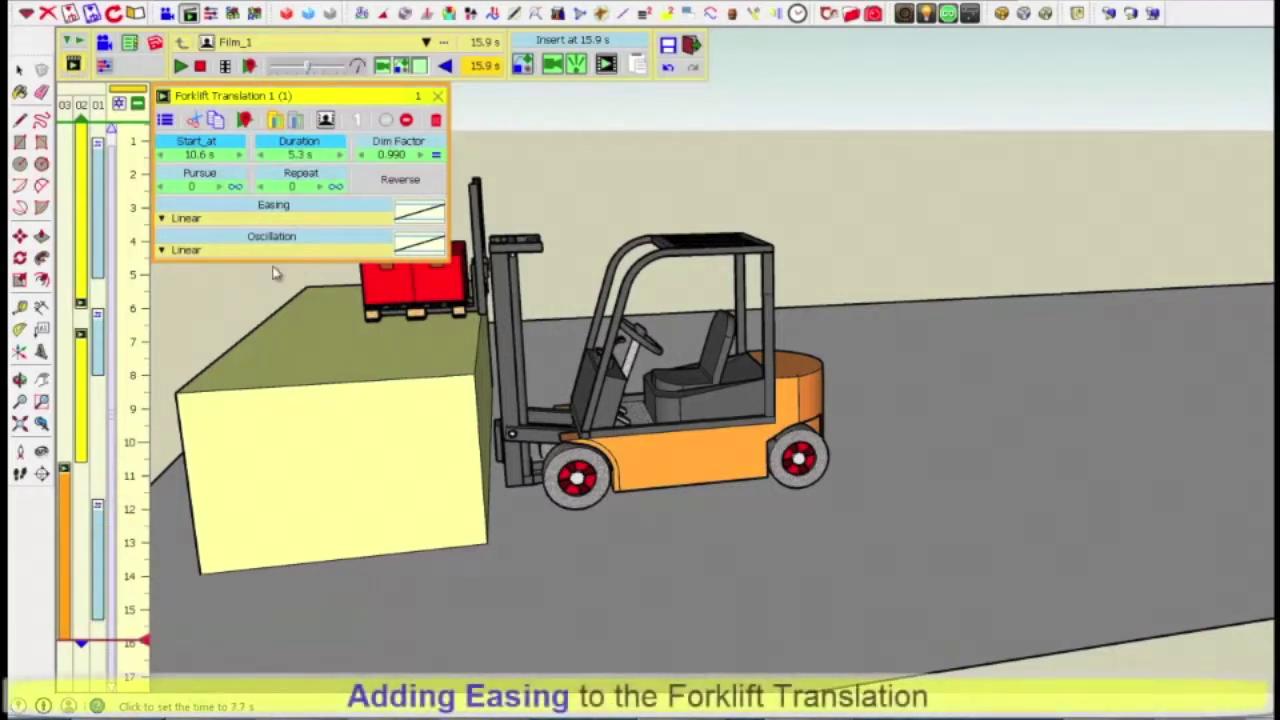
- Return Film_1 to the translation's 10.6 s start time after playing it
click(338, 206)
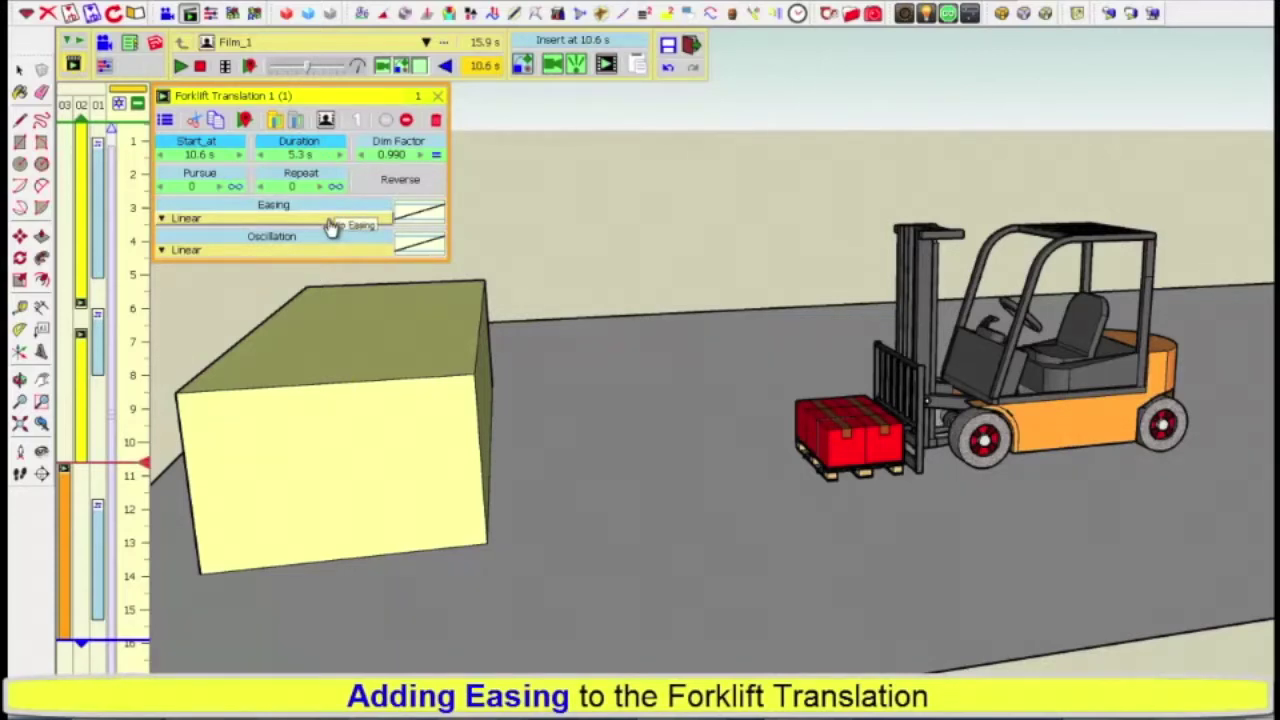
- Set the translation clip's easing to InOutPolynom [2.0] and replay the film
click(330, 222)
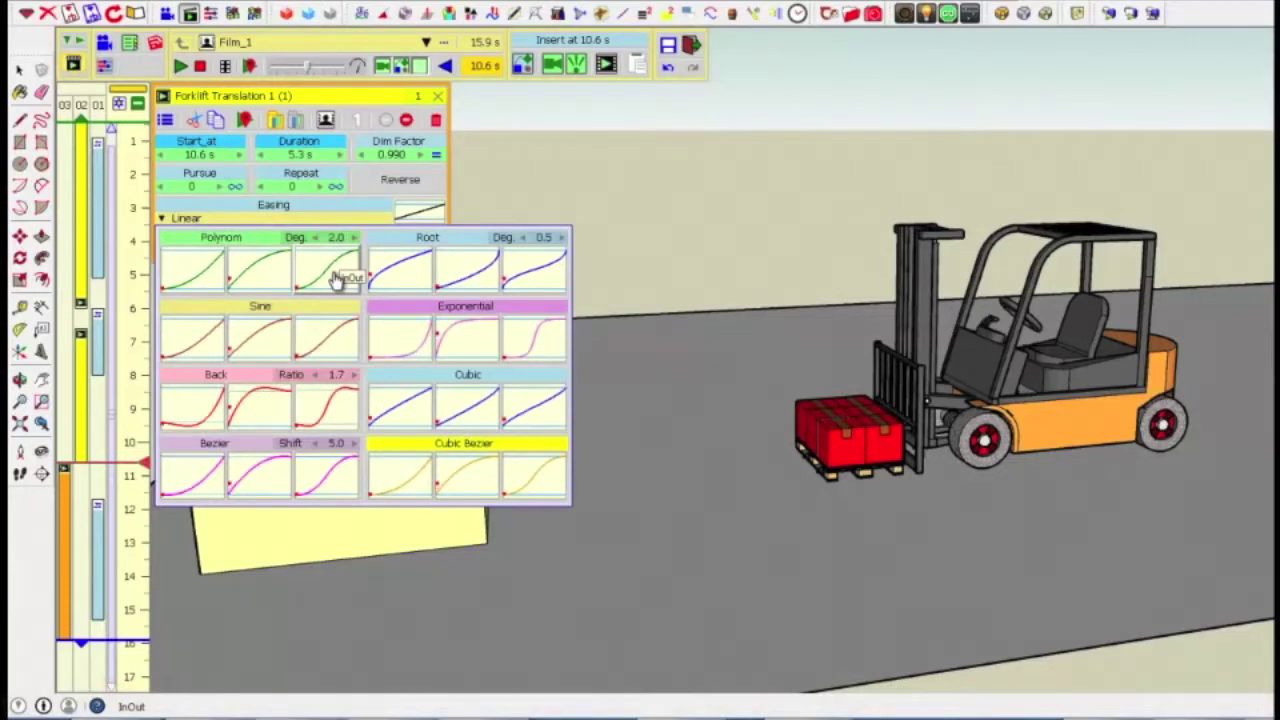
click(330, 271)
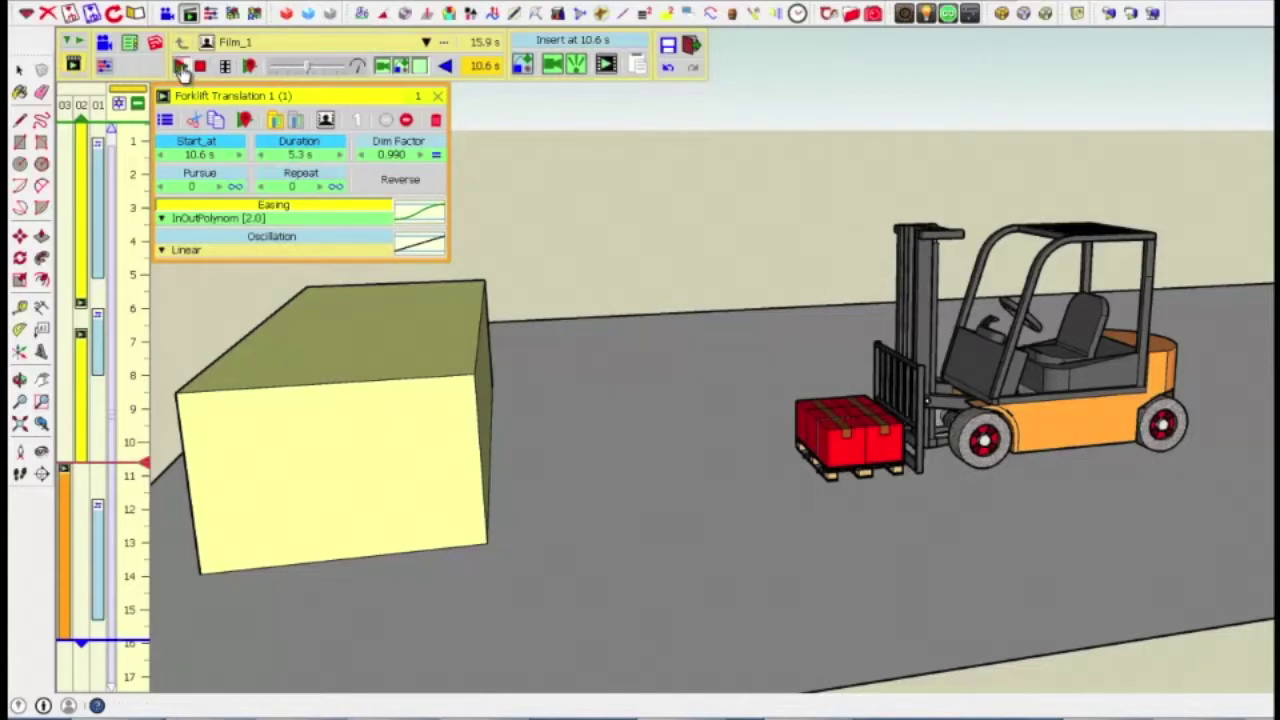
click(182, 67)
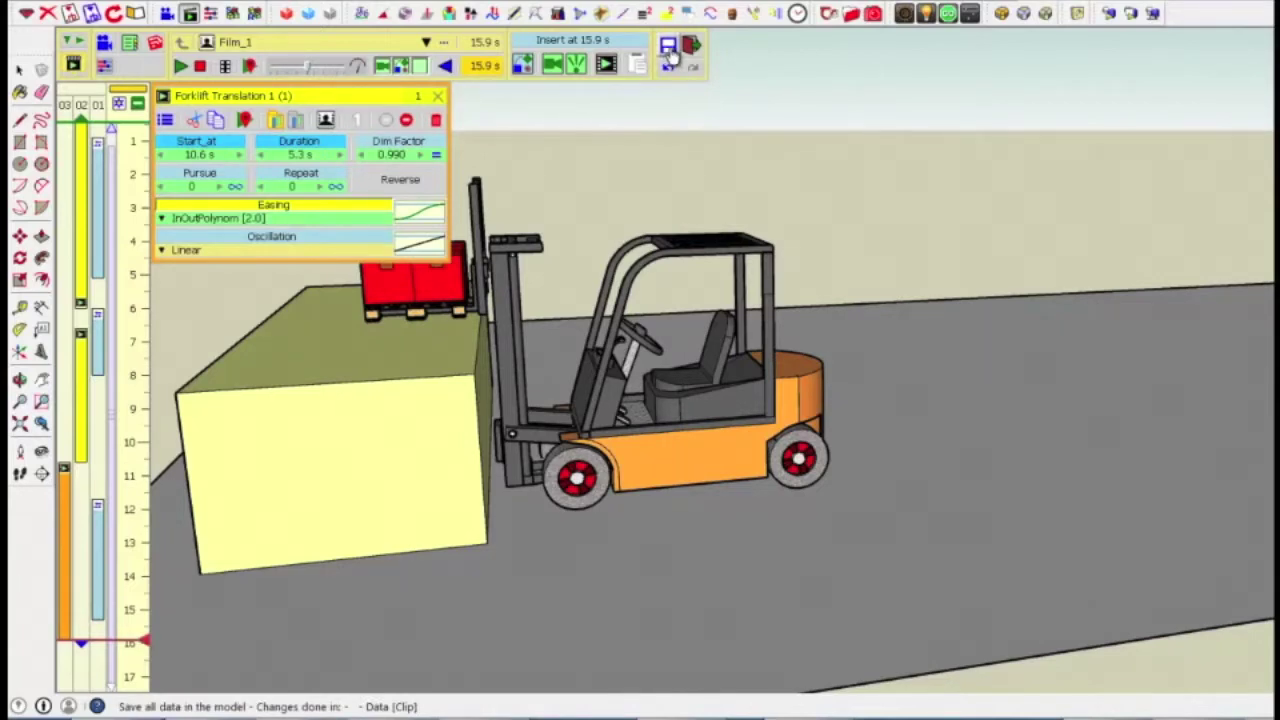
- Save the eased animation data in the model after previewing it
click(668, 46)
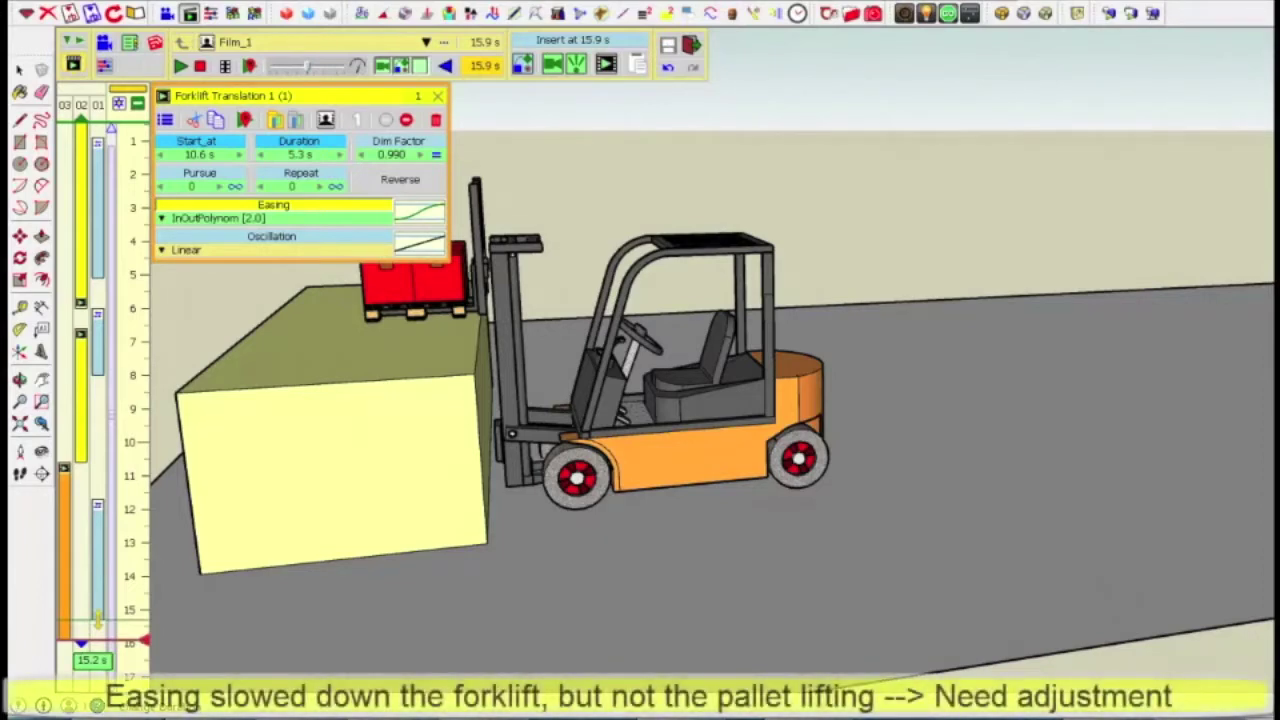
- Select the blue Palette up clip and shorten its duration from 5.0 s to 2.4 s
mouse_move(97, 620)
mouse_down()
mouse_move(98, 656)
mouse_move(97, 515)
mouse_up()
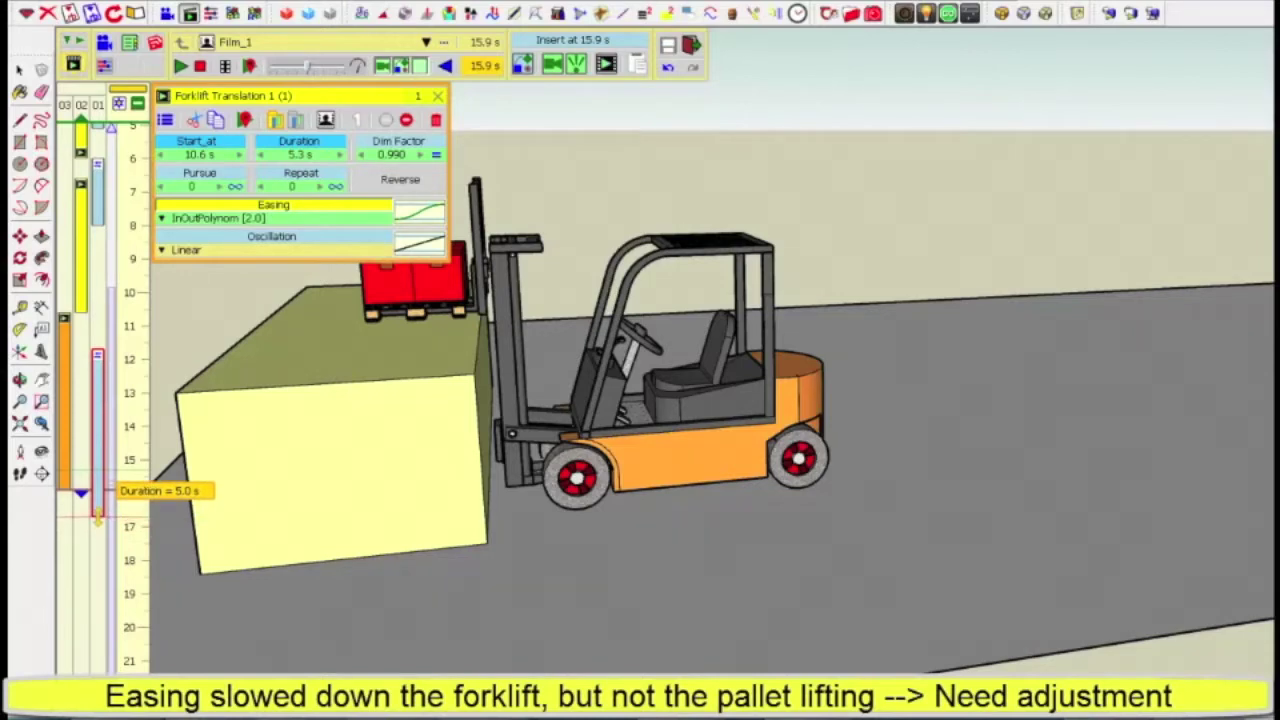
drag(97, 515, 97, 516)
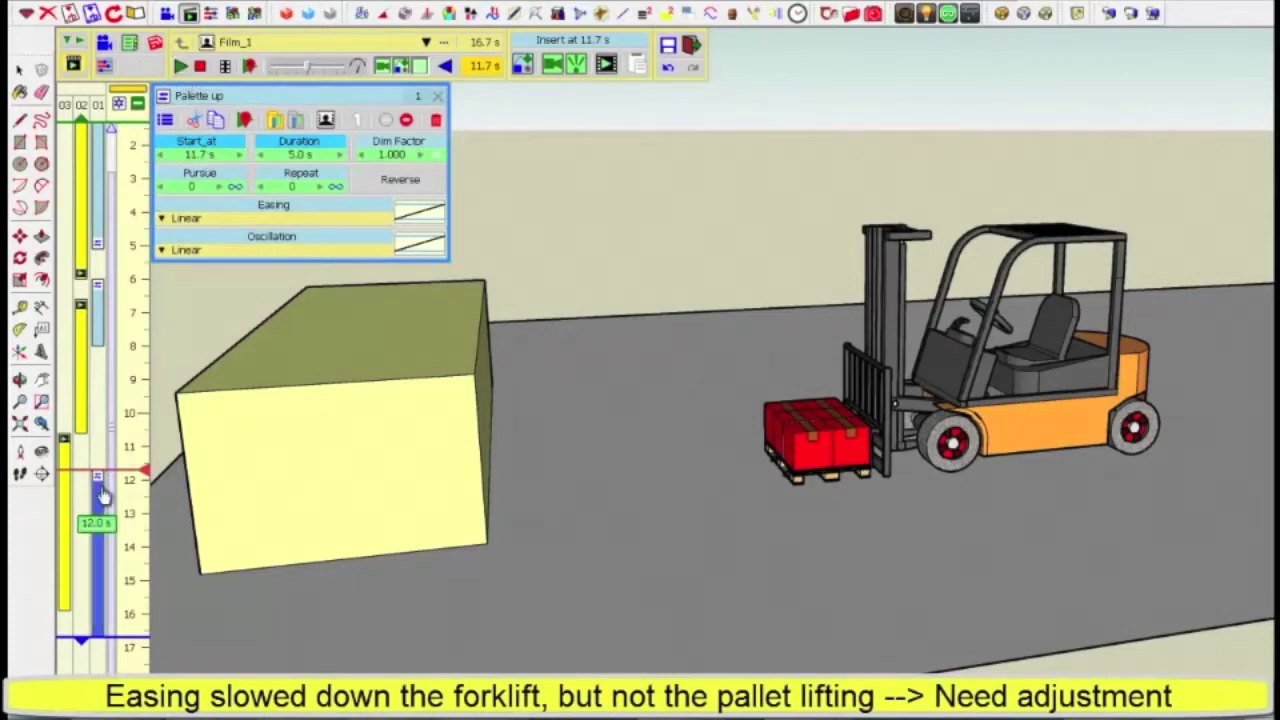
drag(103, 495, 141, 466)
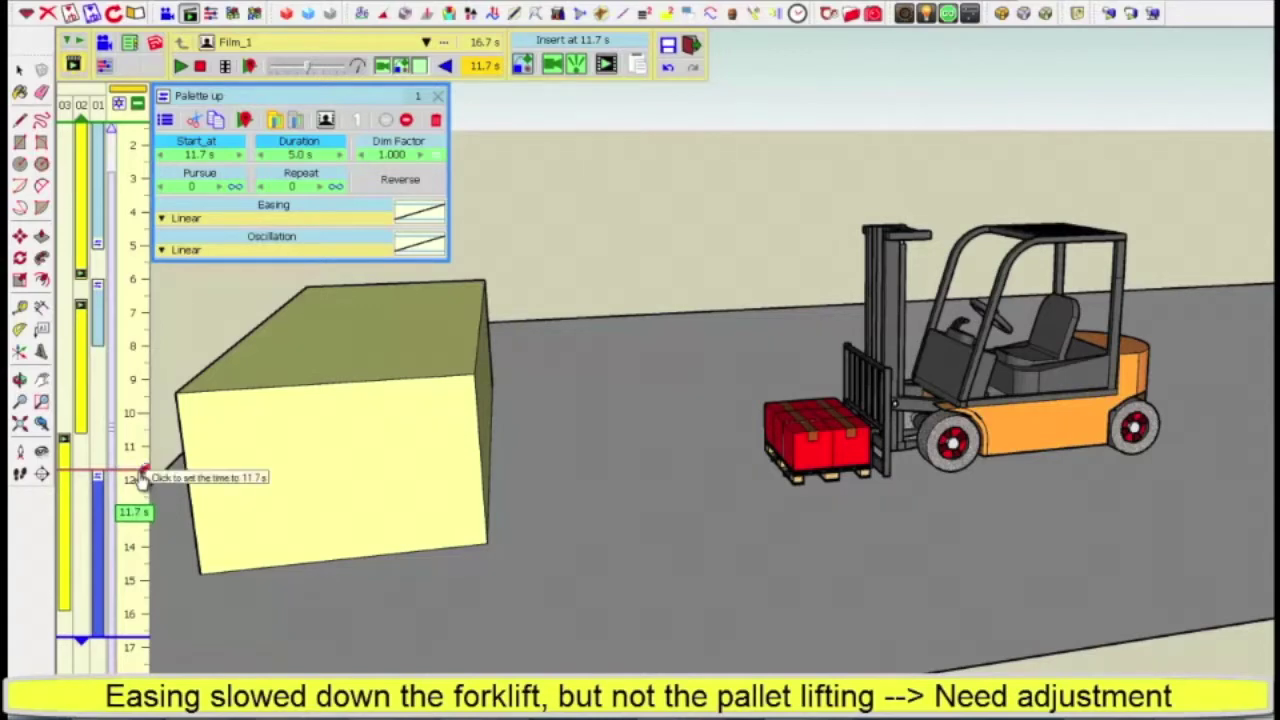
drag(143, 478, 153, 610)
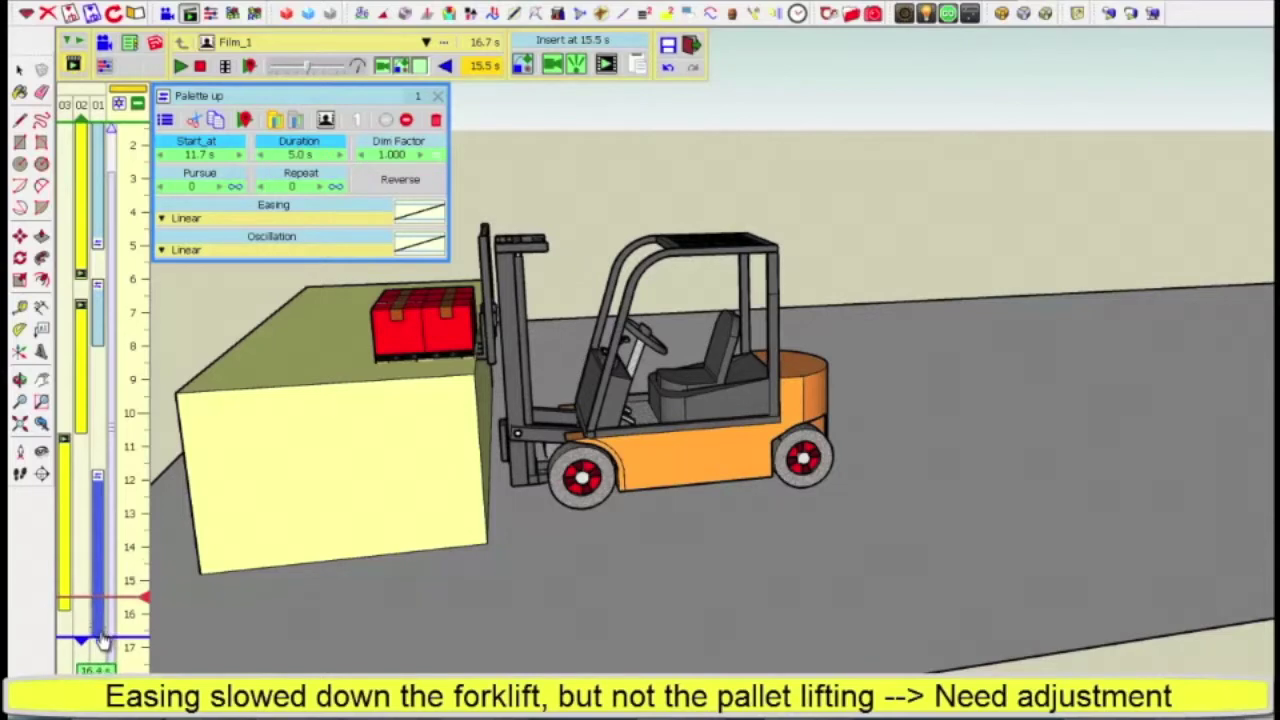
drag(103, 636, 103, 647)
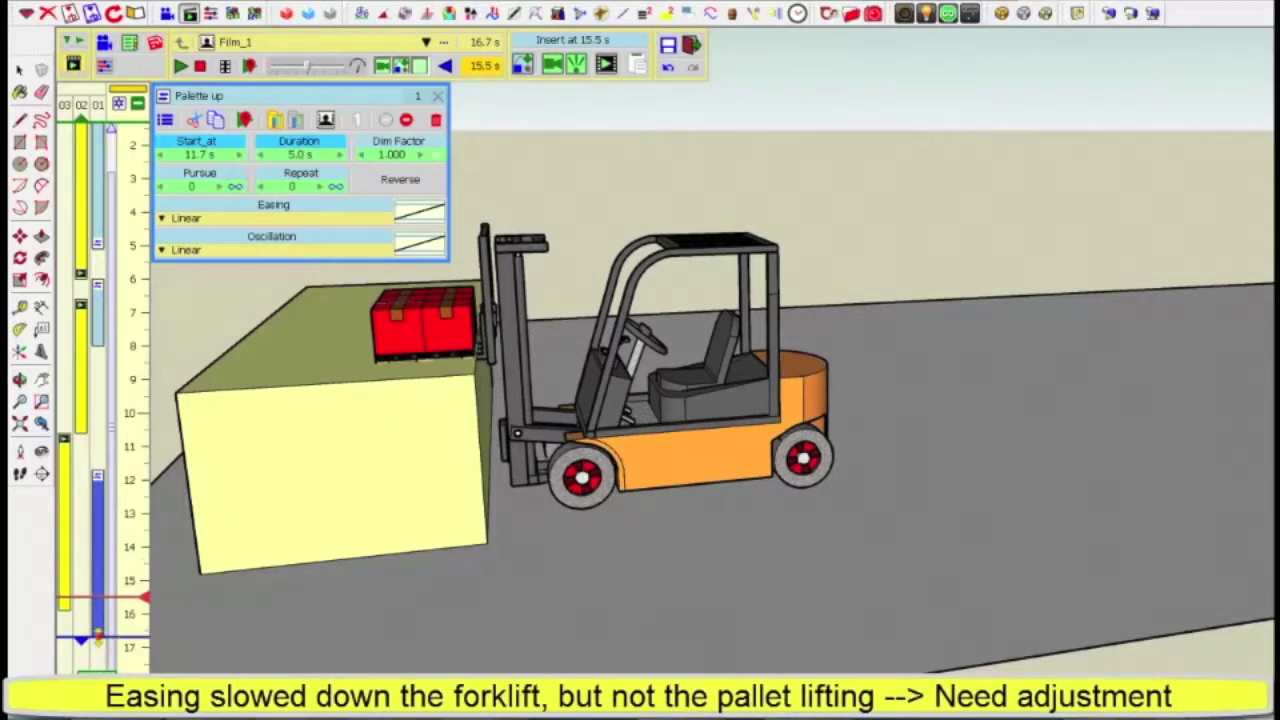
drag(98, 634, 98, 548)
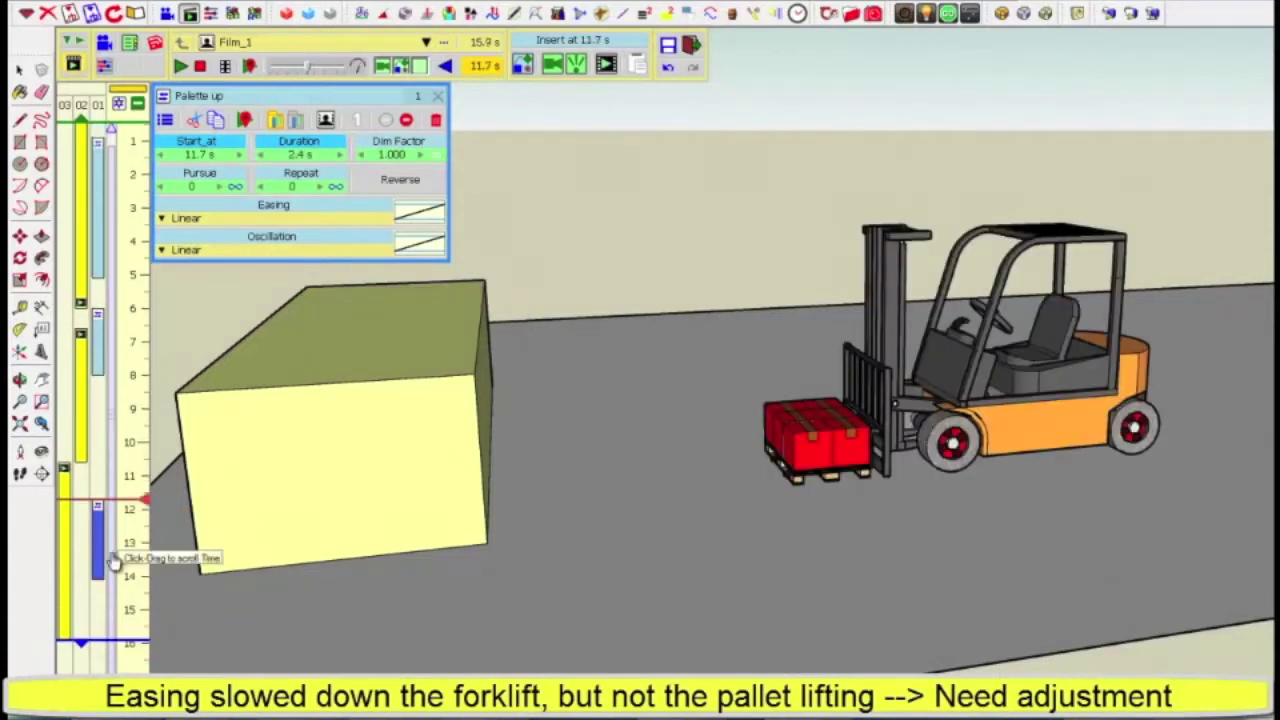
- Scrub the animation from 10.7 s to 15.9 s to check the quicker pallet lift
click(135, 468)
click(137, 486)
drag(137, 507, 130, 601)
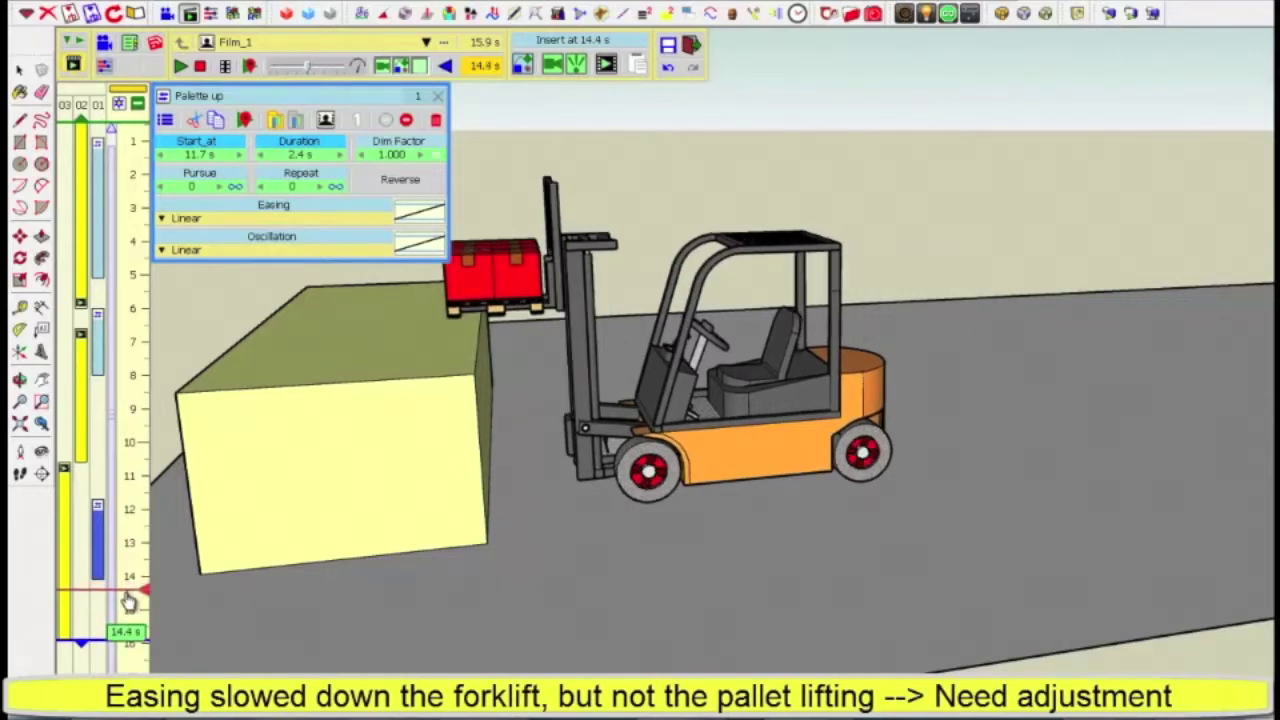
drag(129, 603, 126, 640)
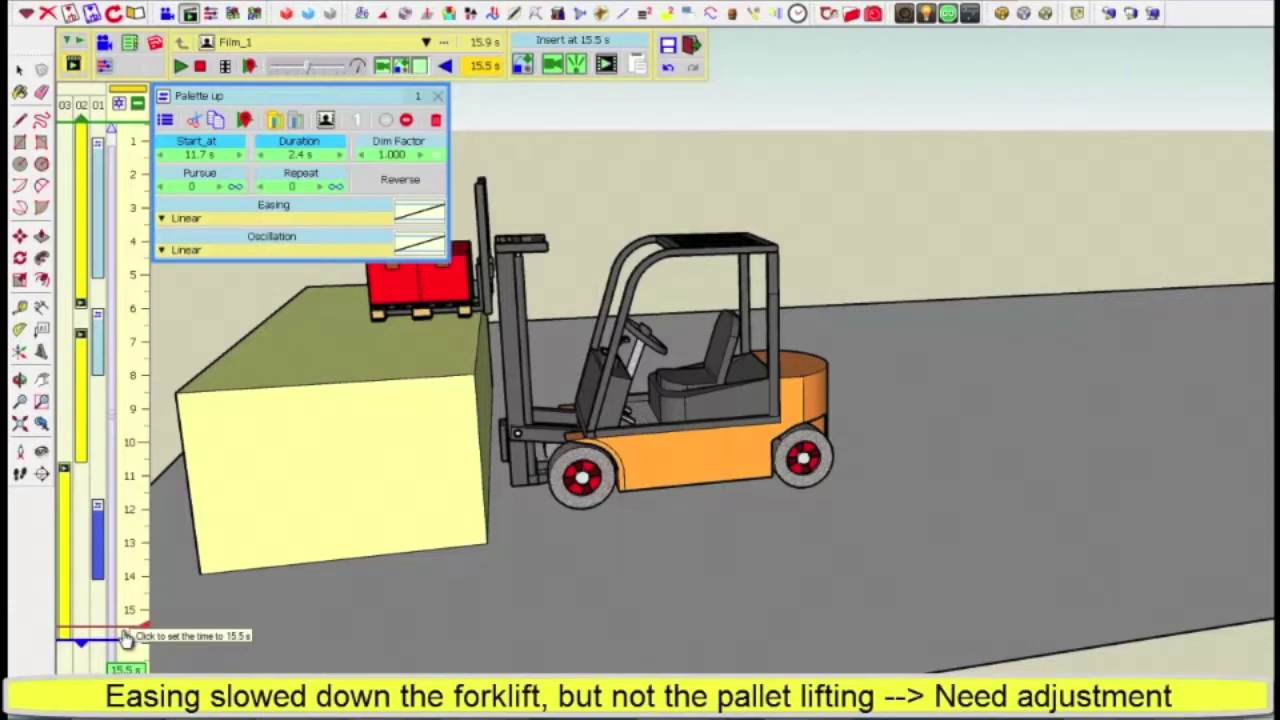
drag(126, 638, 126, 651)
click(126, 651)
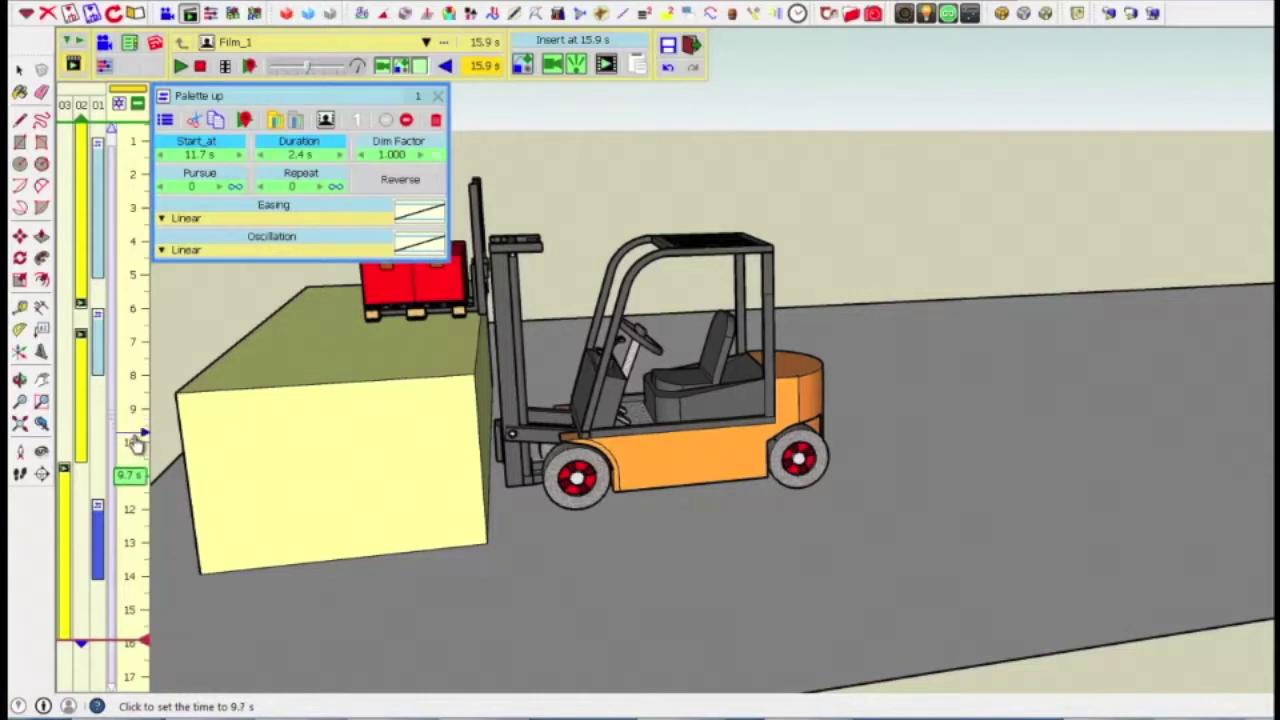
- Replay the film from 9.7 s and save all animation data in the model
click(135, 443)
key(space)
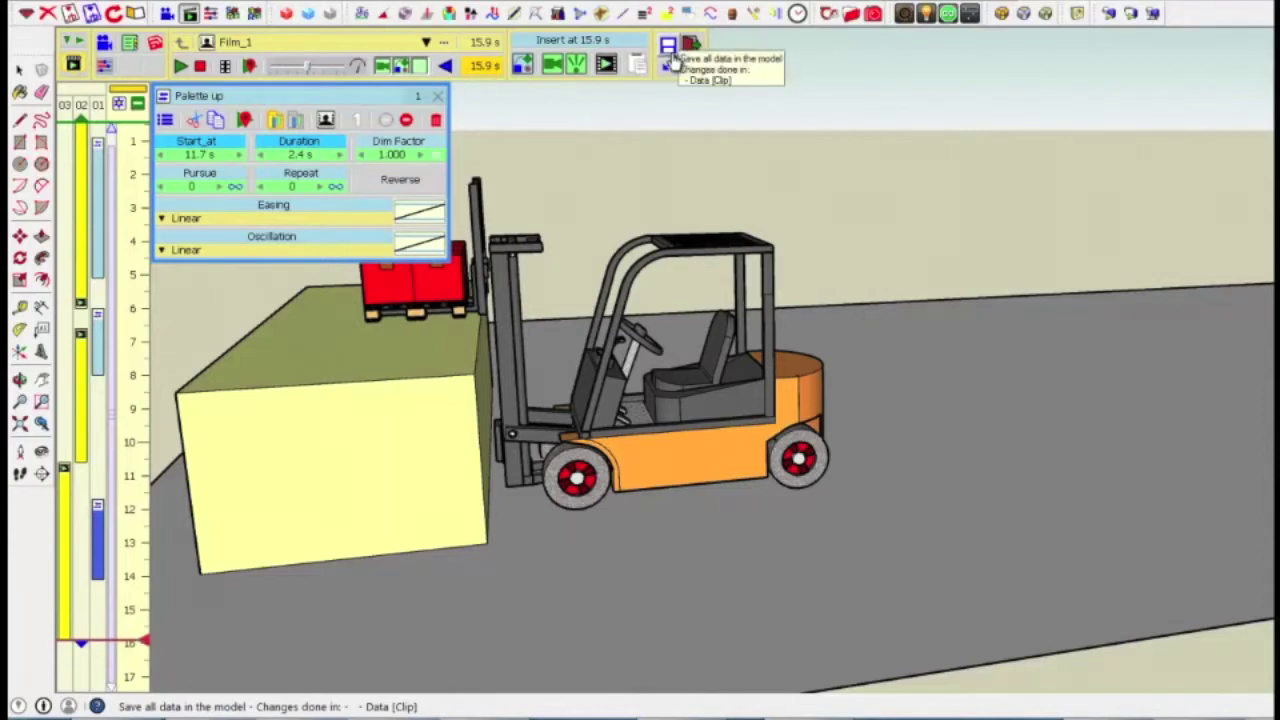
click(668, 47)
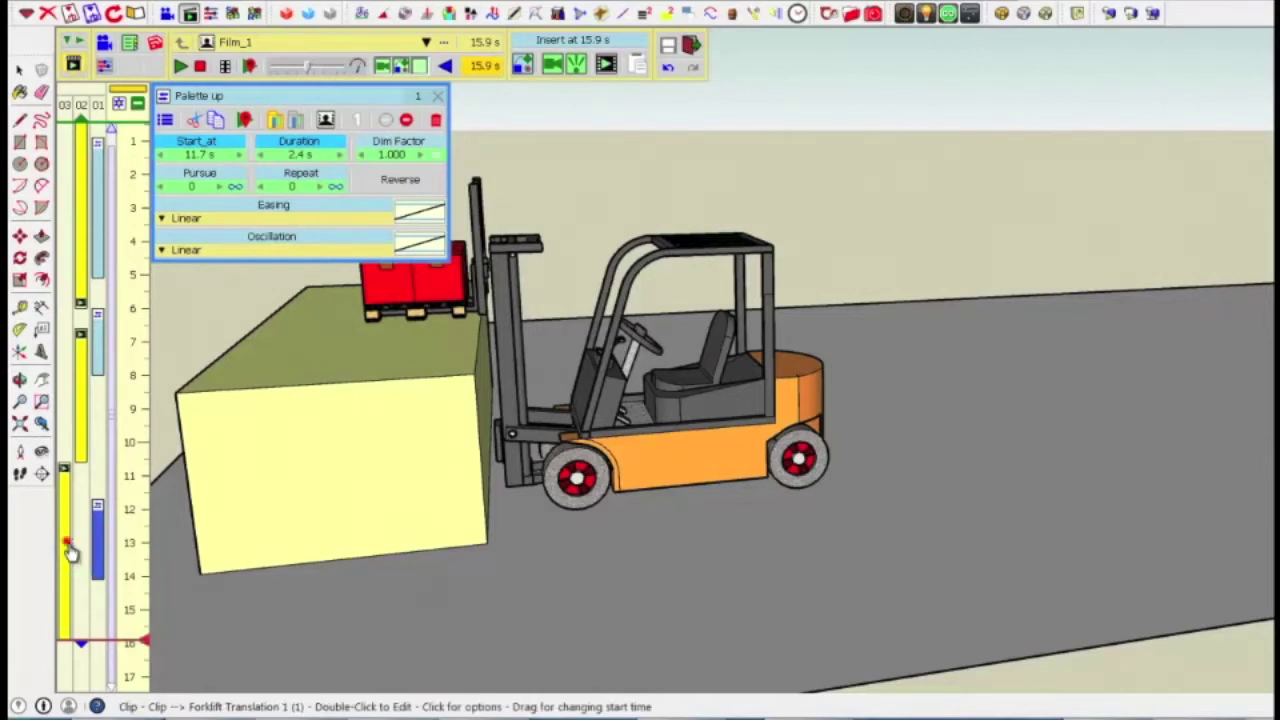
- Select the orange Forklift Translation 1 (1) clip on the timeline to show its settings
click(68, 548)
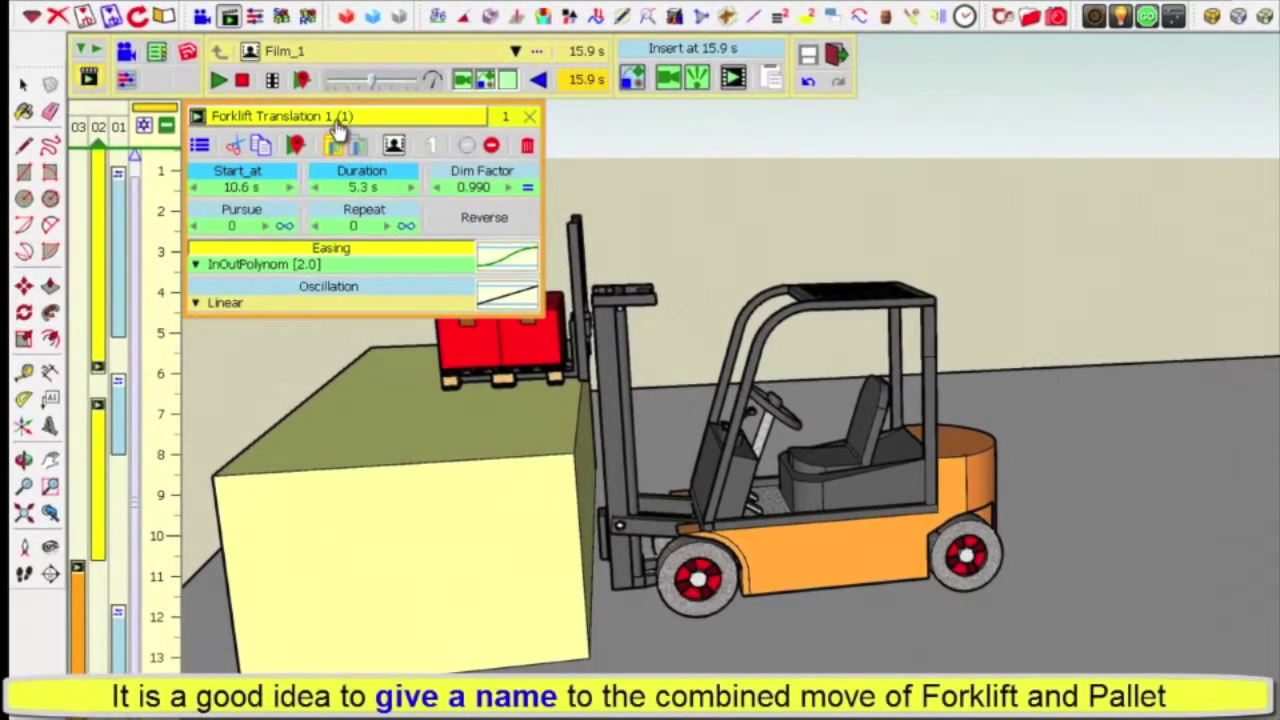
- Replace the trailing '1 (1)' in the forklift clip name so it reads 'Forklift Translation with Pallet'
click(338, 118)
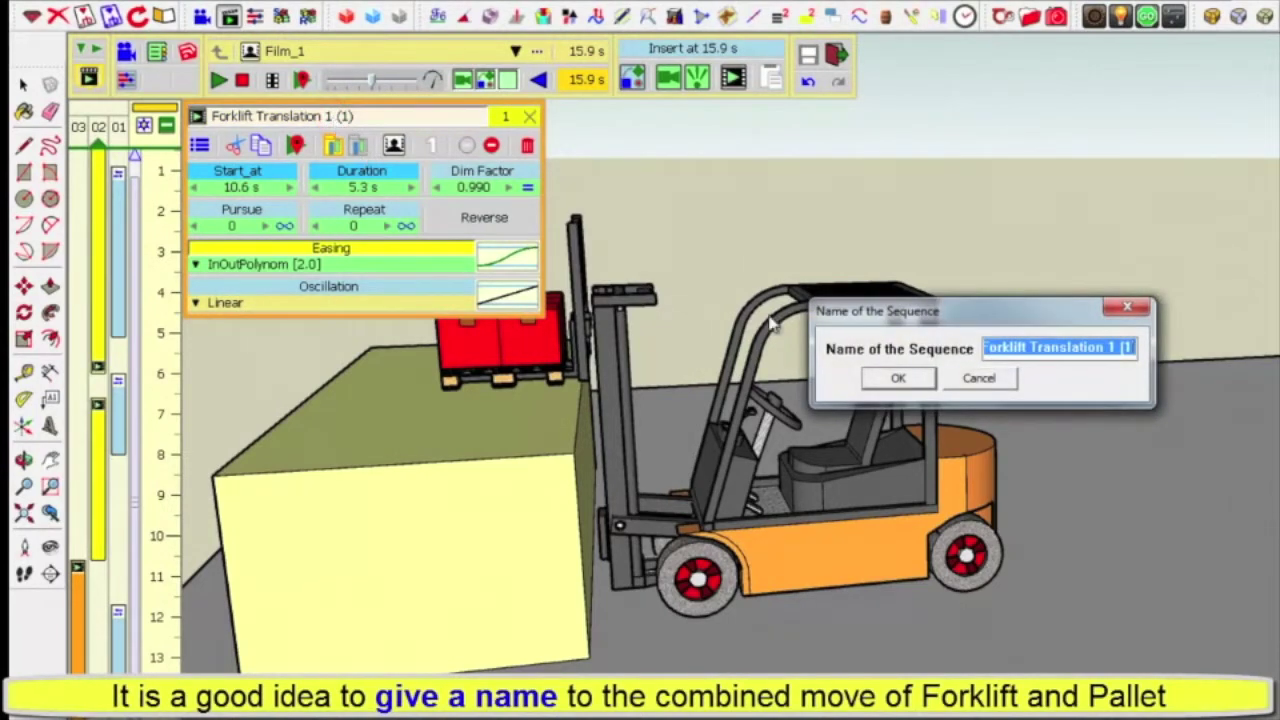
click(1115, 346)
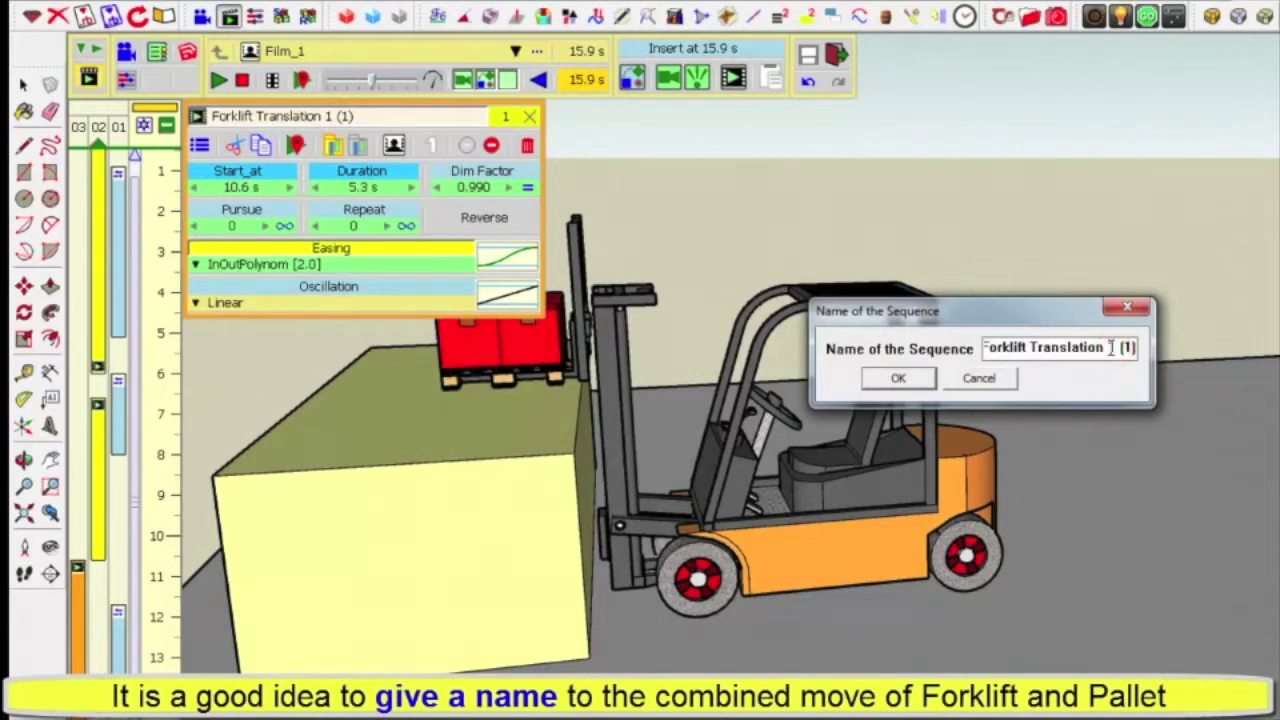
drag(1112, 347, 1134, 347)
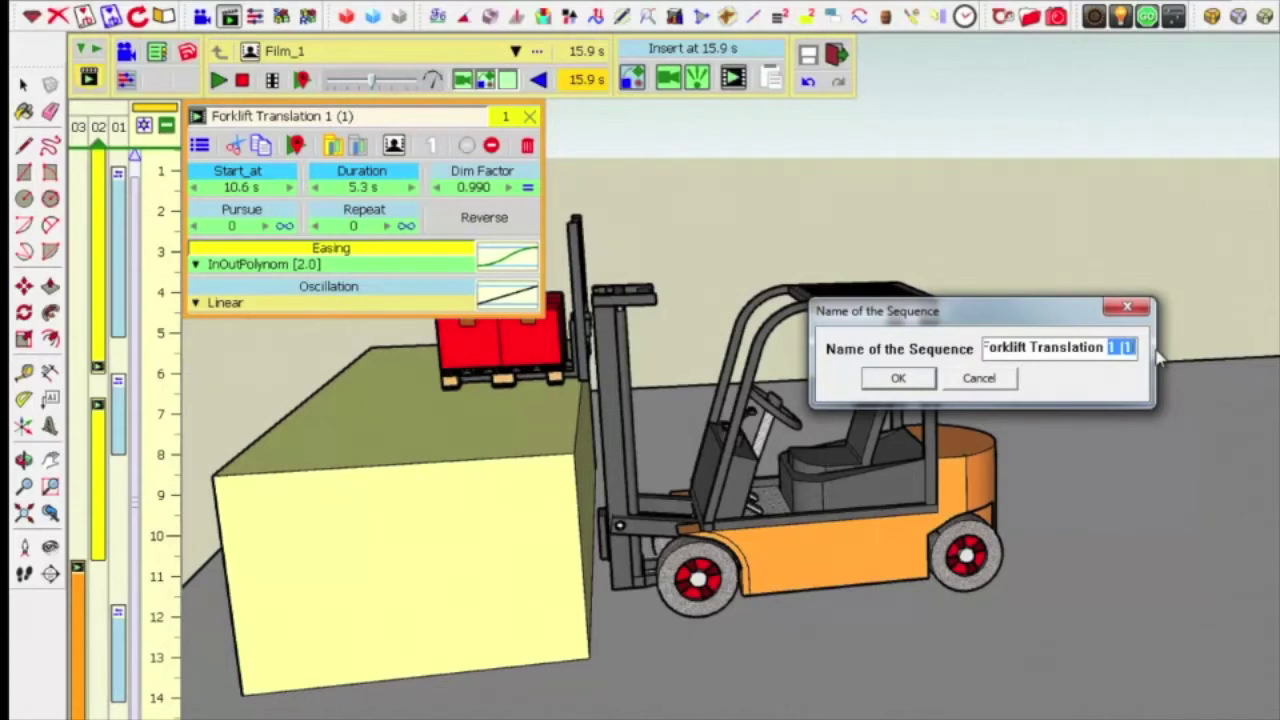
text(wit)
text(h)
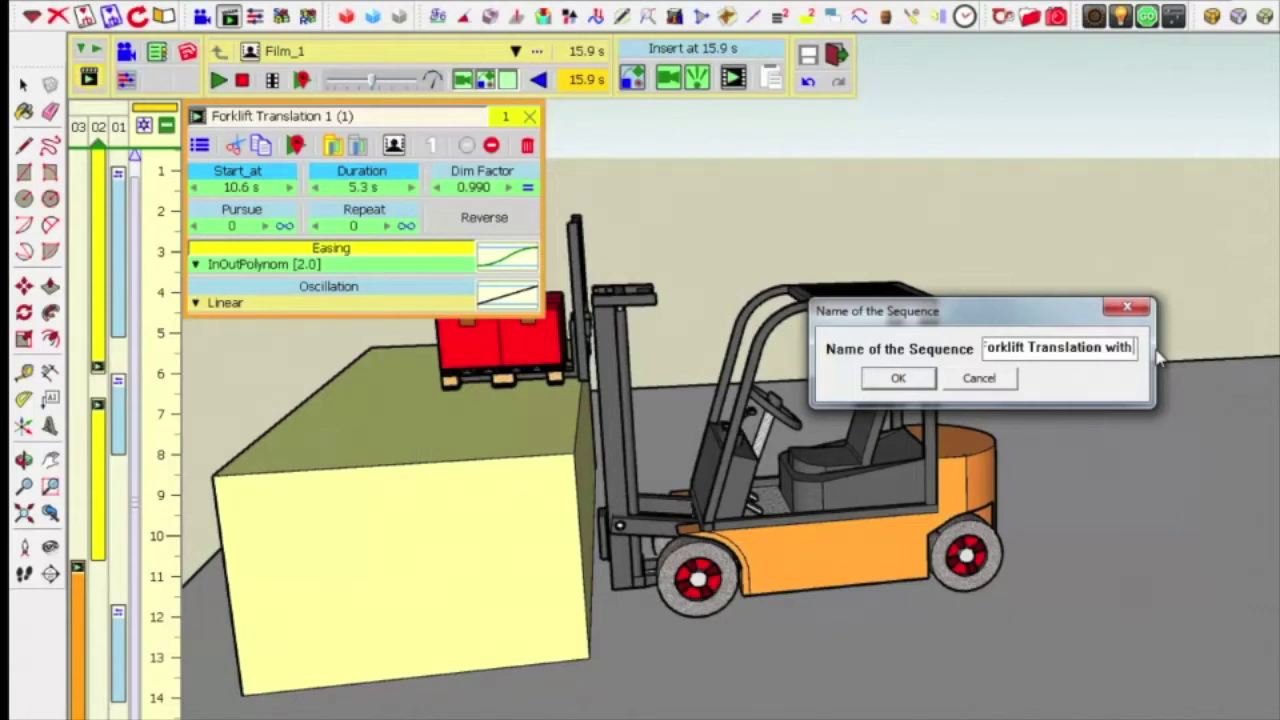
text(Pa)
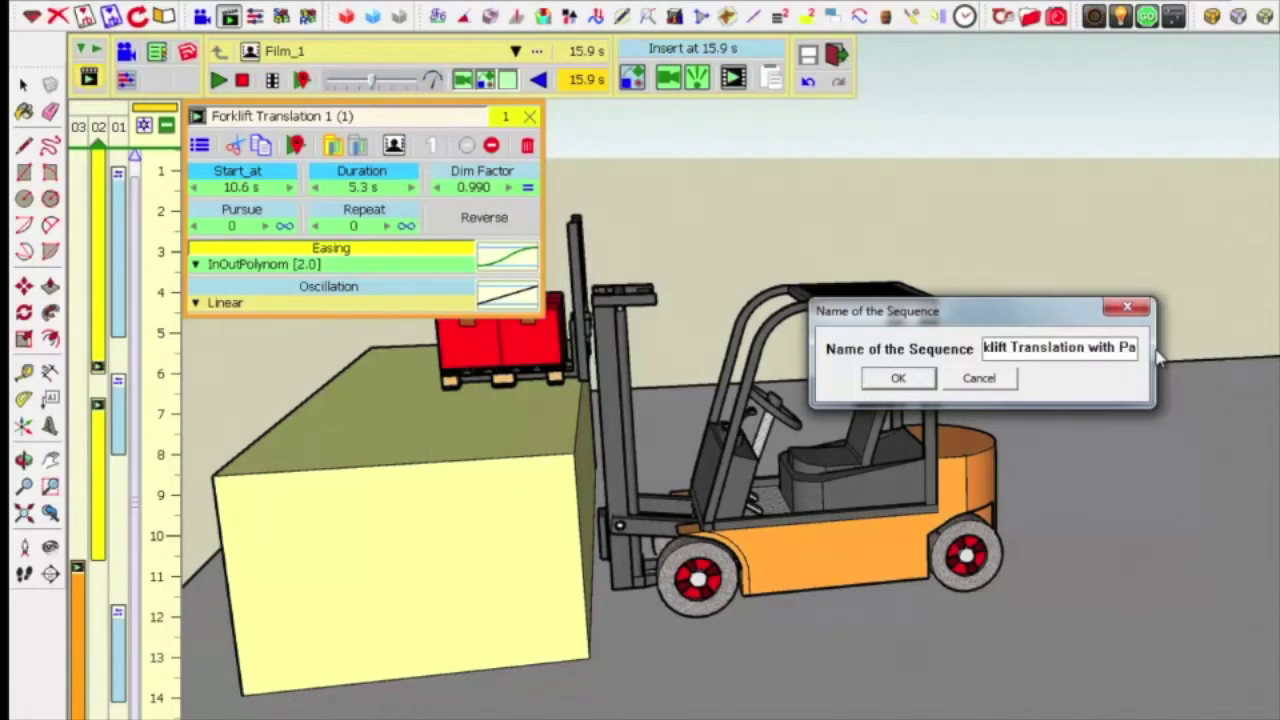
text(l)
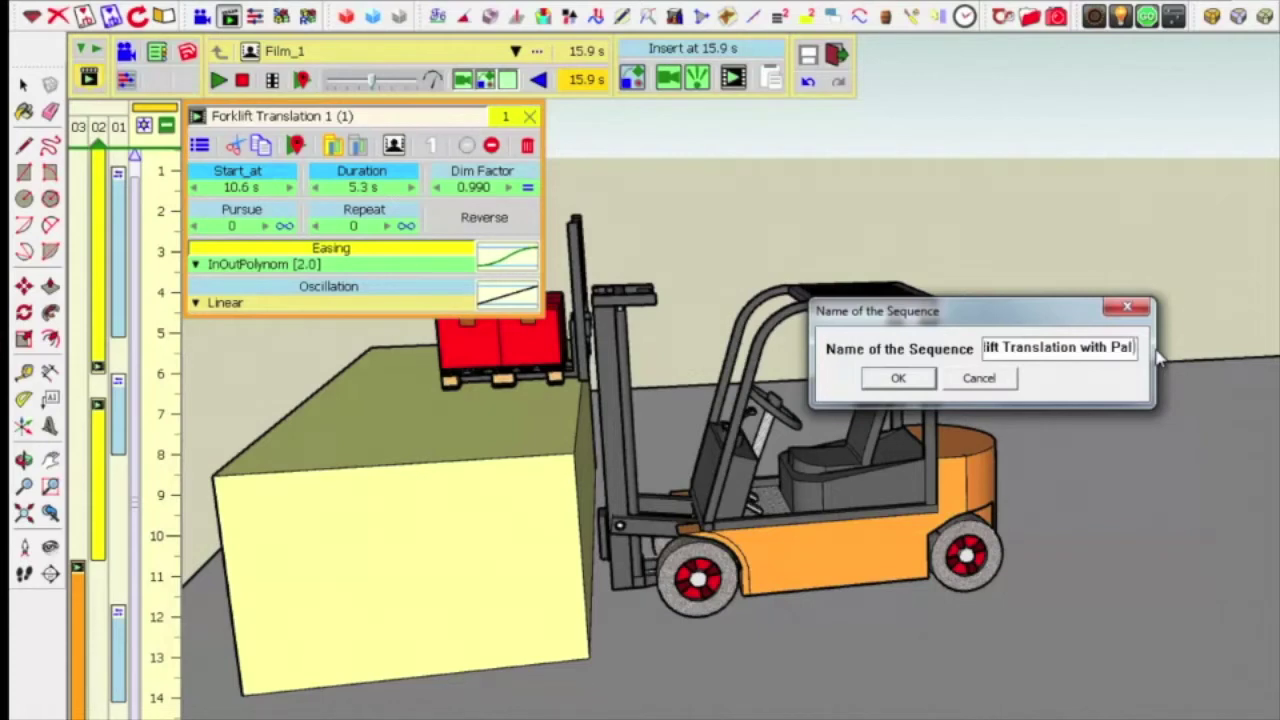
text(le)
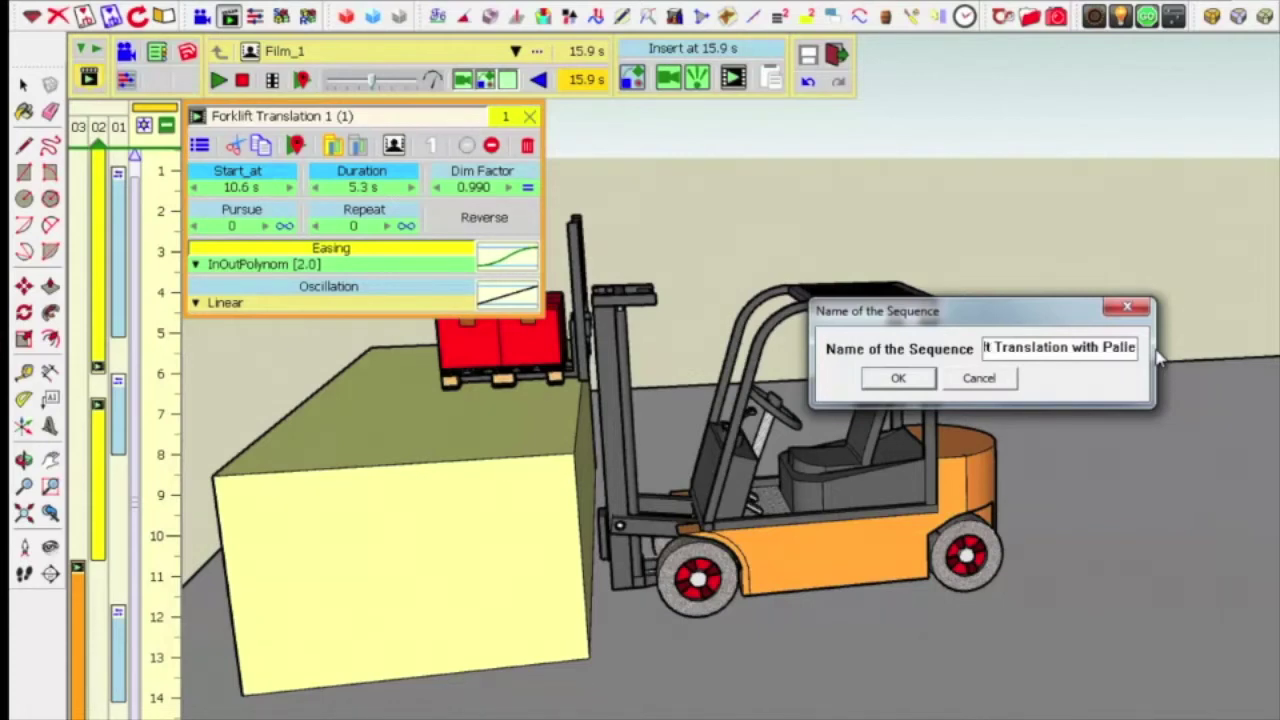
text(t)
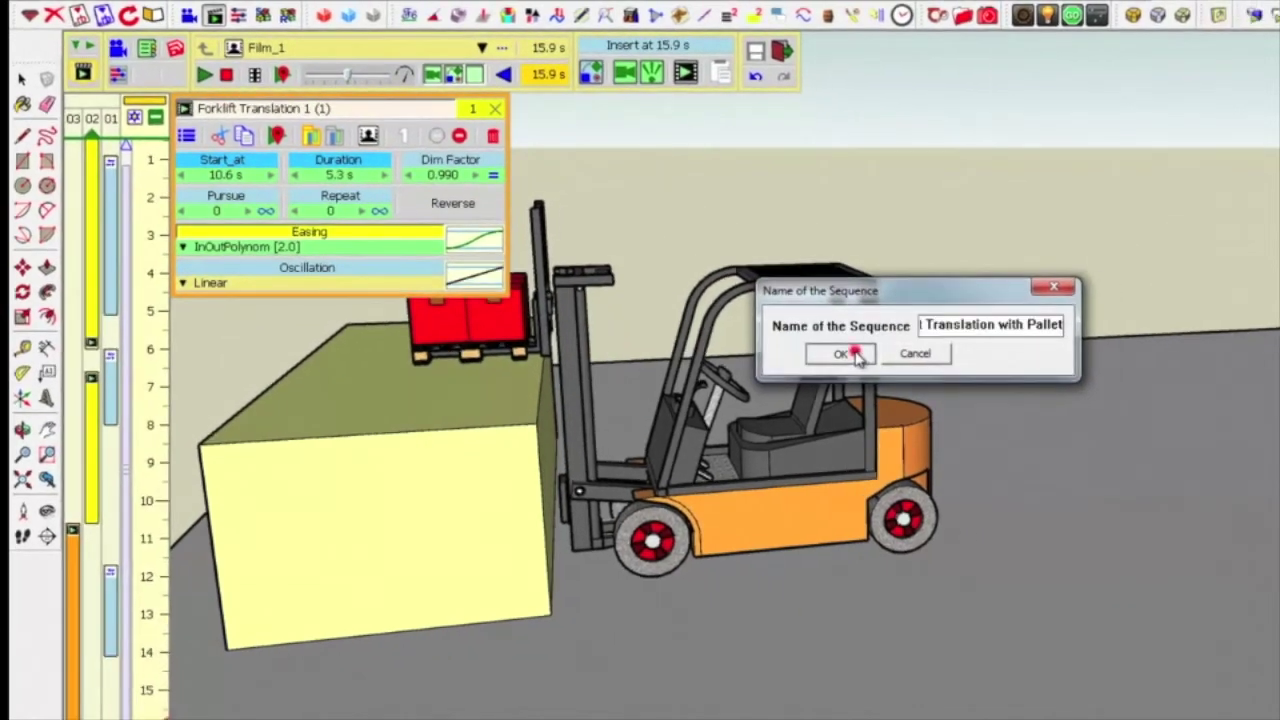
click(906, 376)
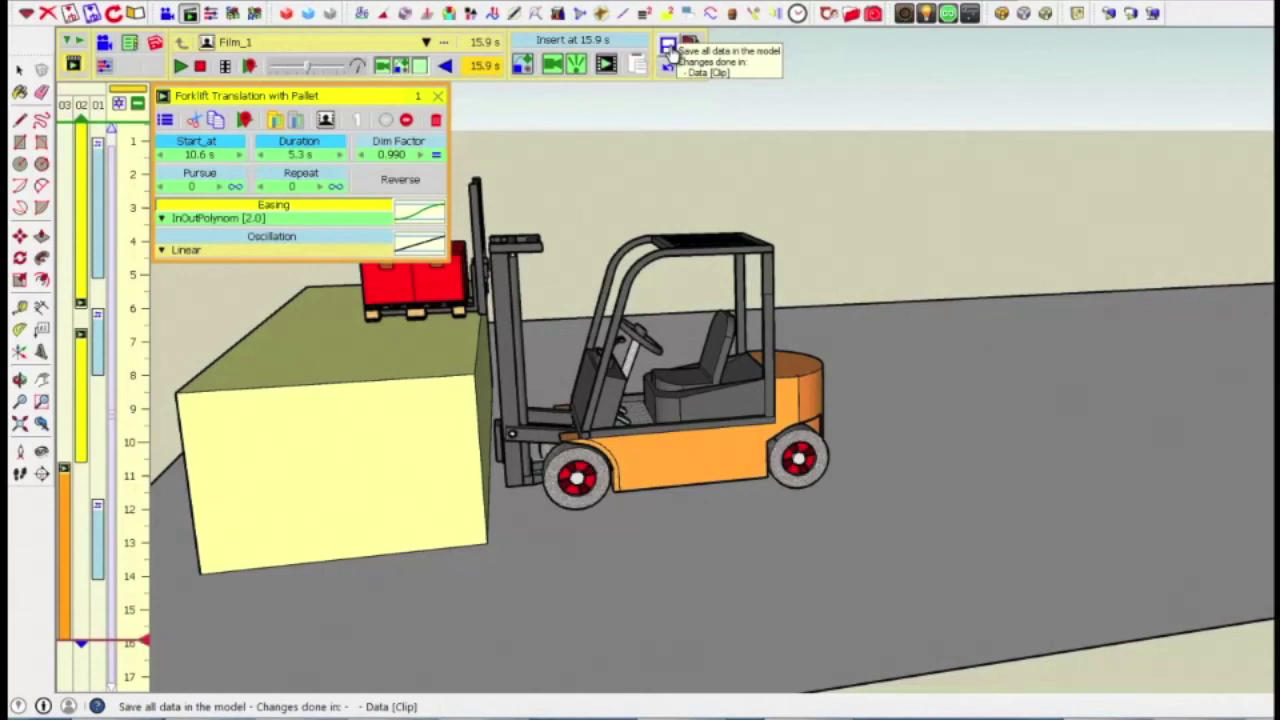
- Save the renamed clip's animation data in the model
click(668, 47)
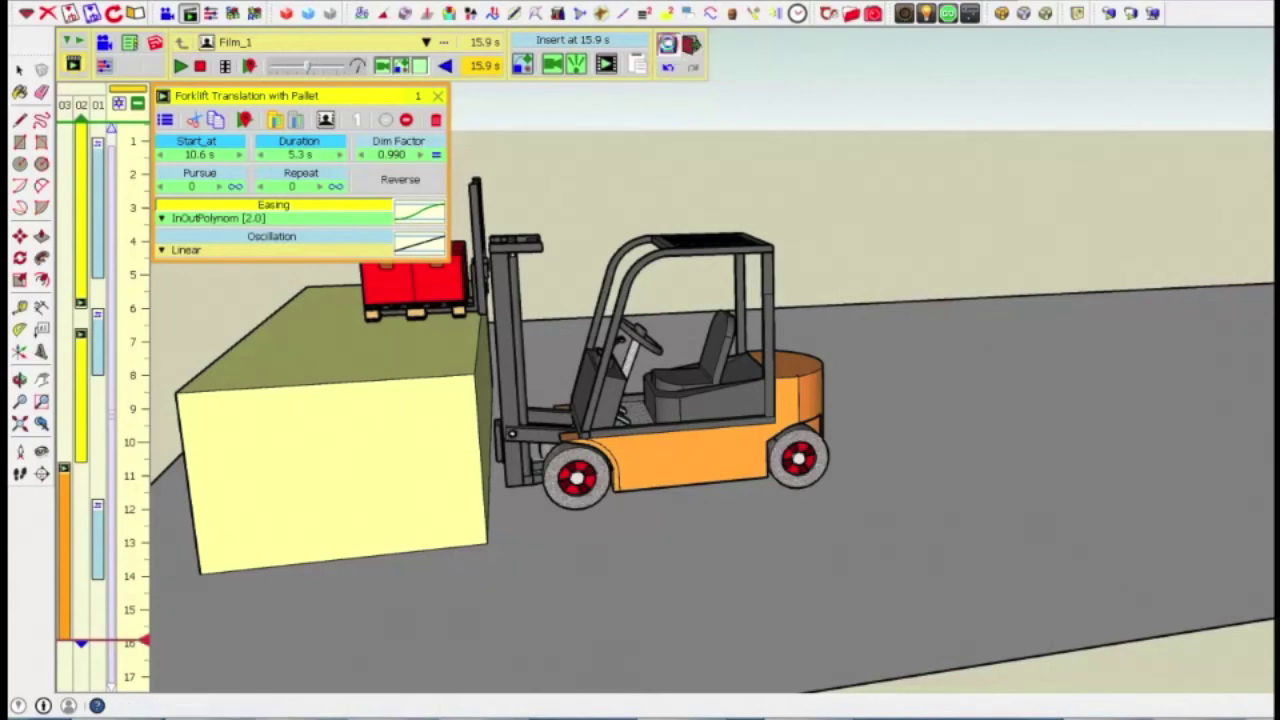